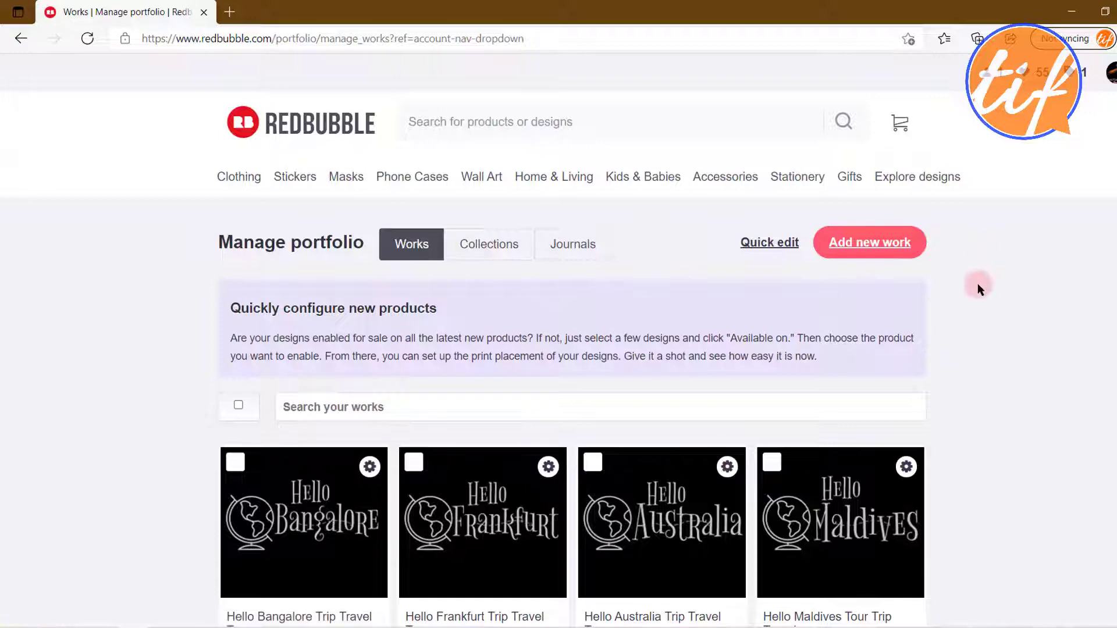
Select the Cute Colorful Junk Food Burgers and Hot Dogs works in the portfolio.
scroll(978, 283, "down", 10)
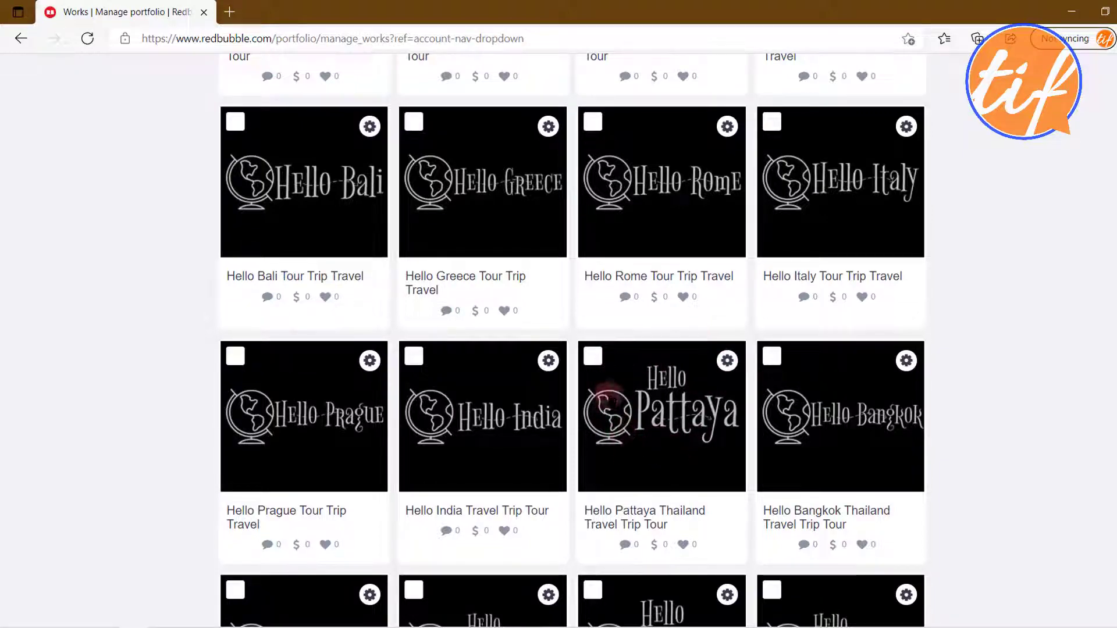
scroll(692, 401, "down", 3)
scroll(700, 400, "down", 6)
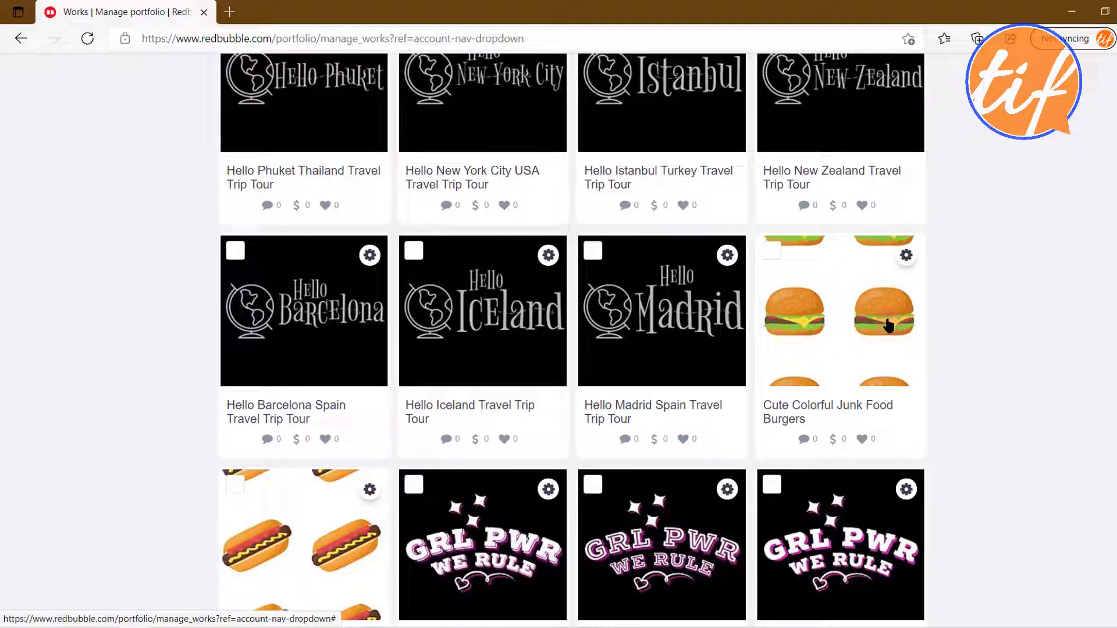
left_click(773, 250)
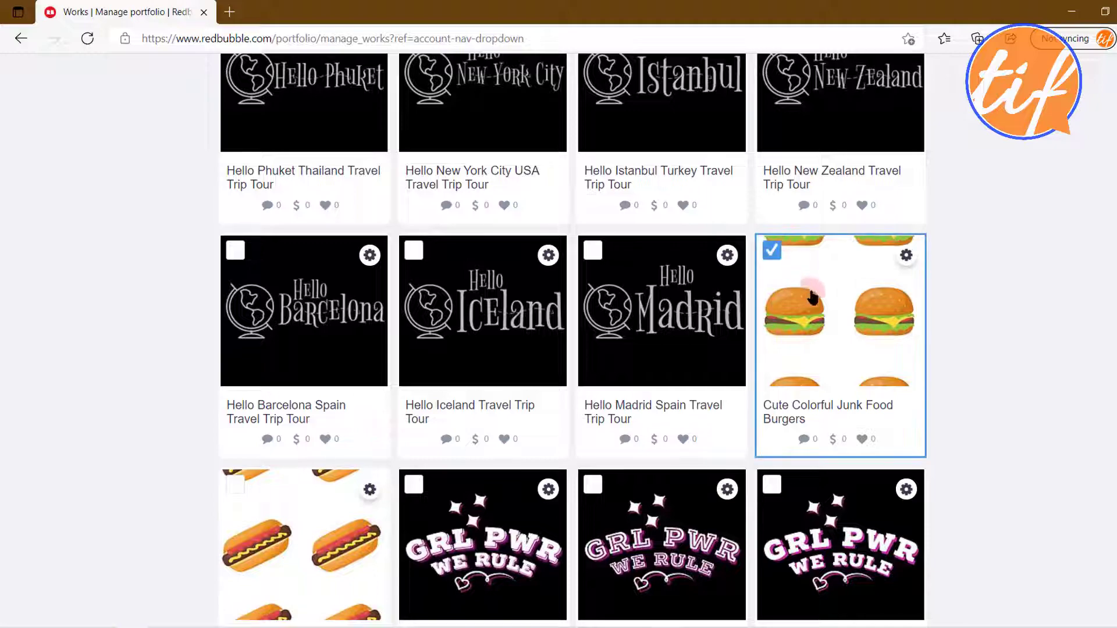
scroll(908, 351, "up", 10)
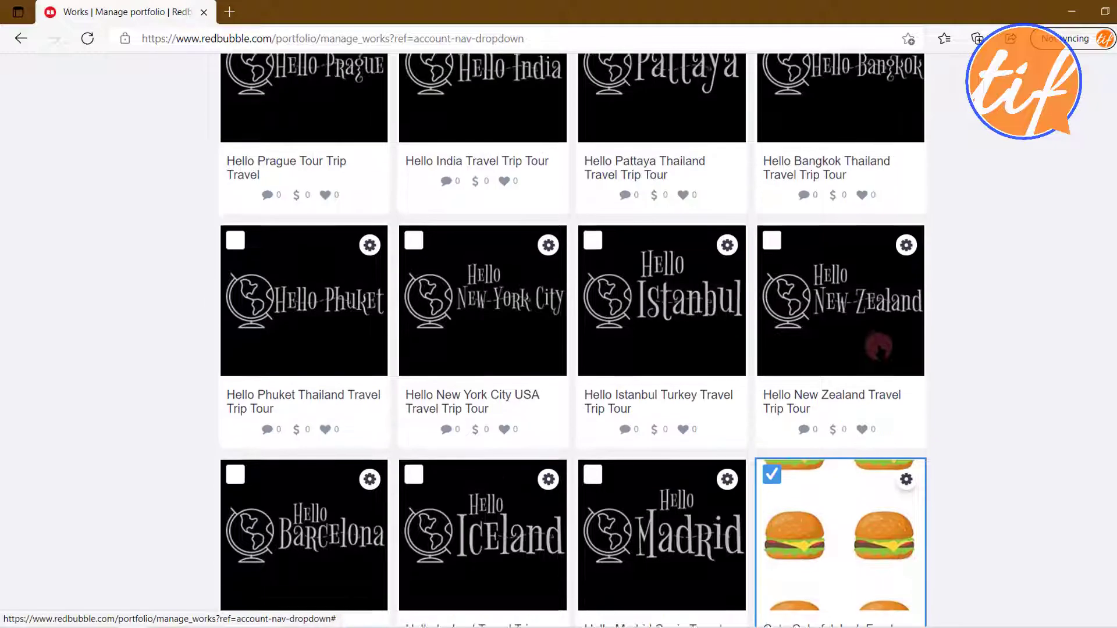
scroll(908, 371, "up", 8)
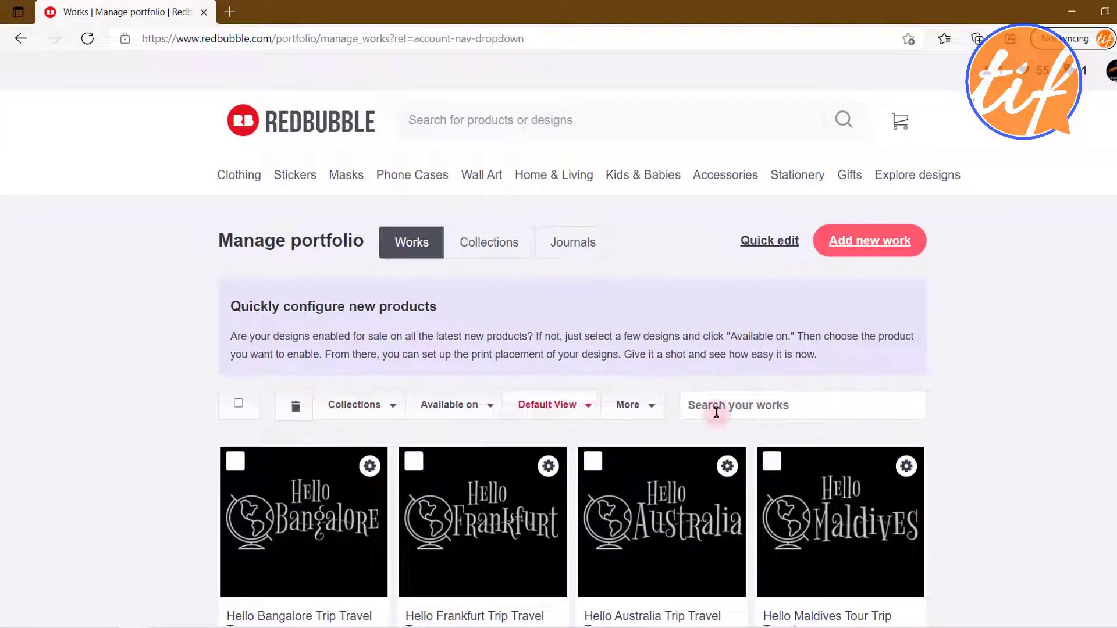
scroll(956, 366, "down", 10)
scroll(961, 372, "down", 15)
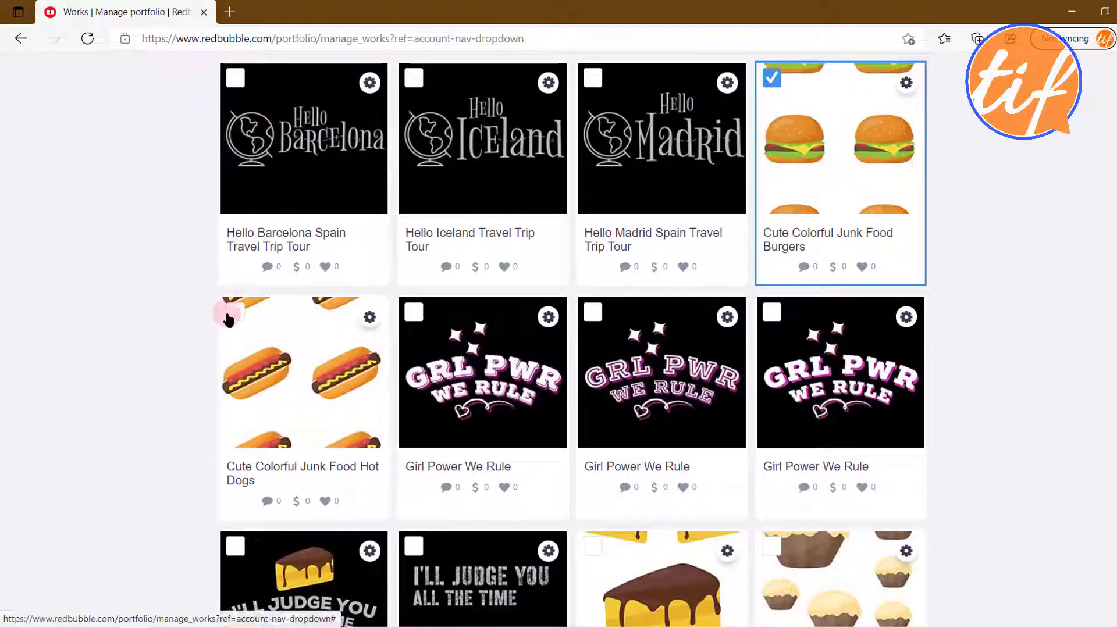
left_click(235, 312)
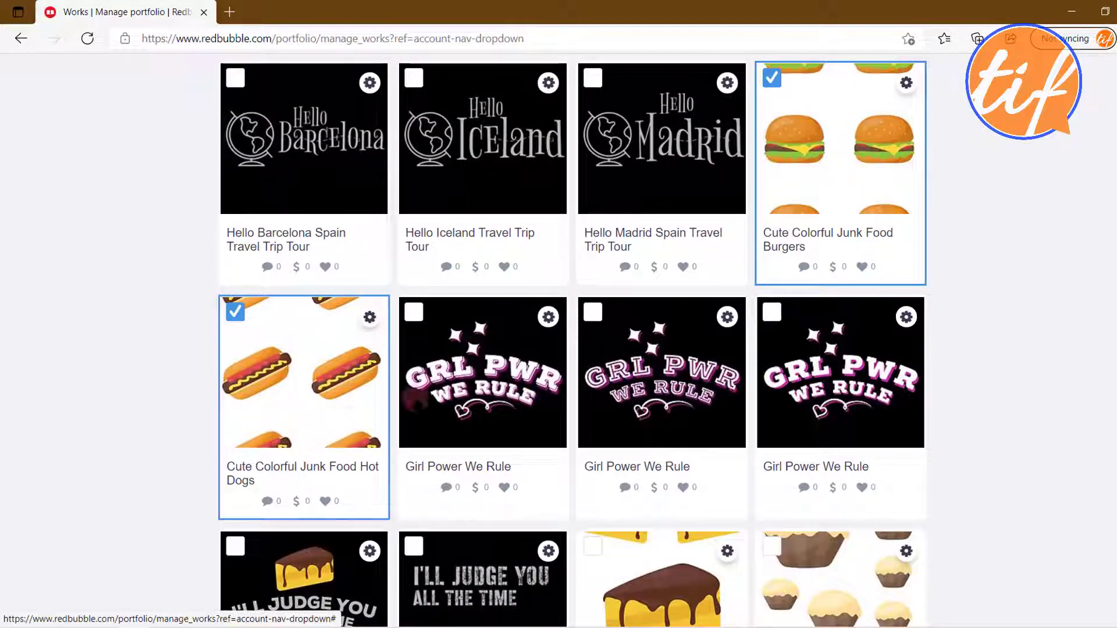
Add the cake version of I Will Judge You All The Time, Chocolate Pastries and Cup Cakes to the selected works.
scroll(739, 418, "down", 3)
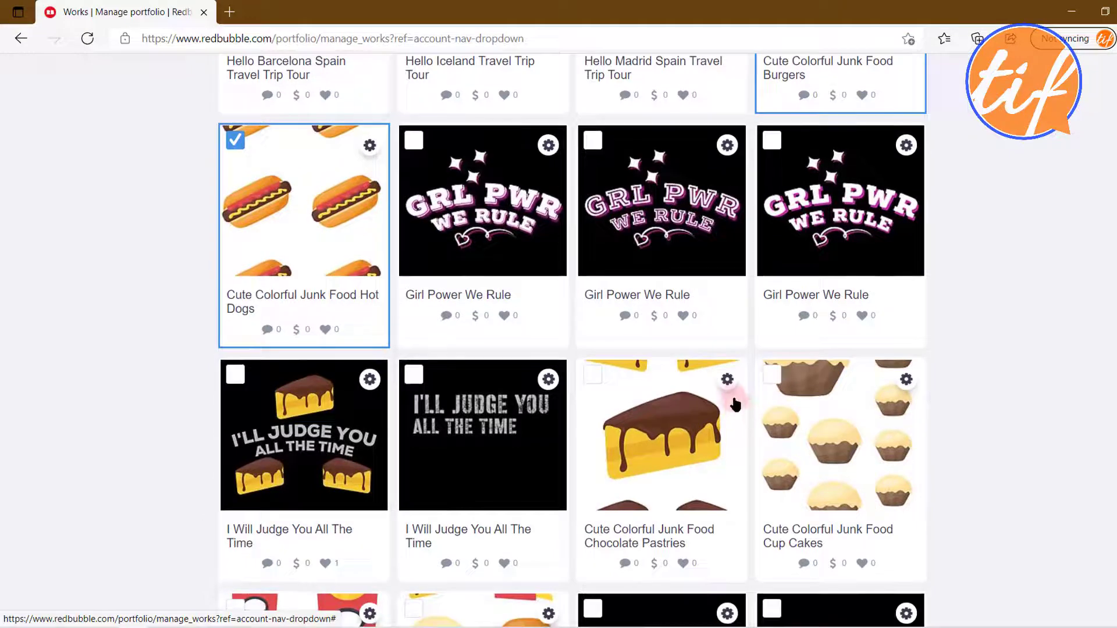
left_click(235, 375)
left_click(592, 375)
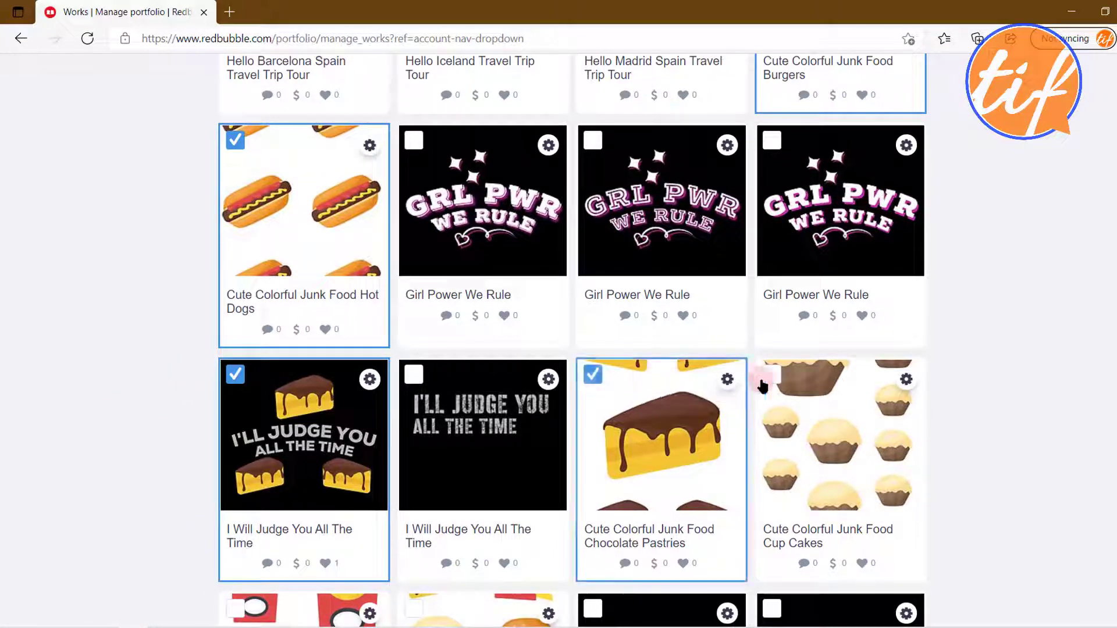
left_click(774, 374)
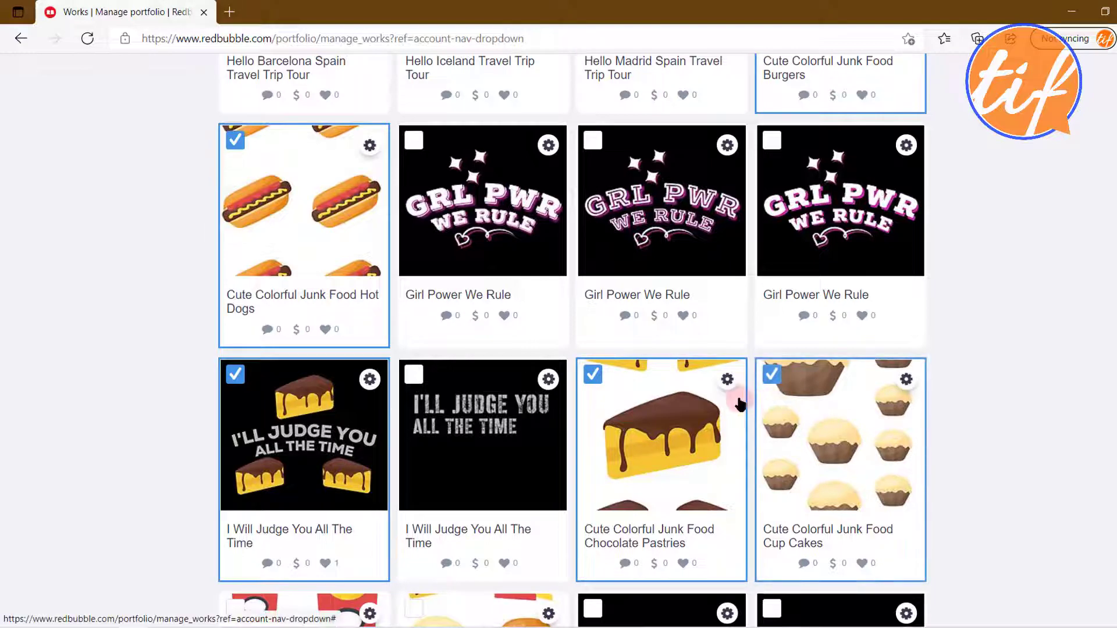
Add the Cute Colorful Junk Food Combo and French Fries works to the selection.
scroll(811, 362, "down", 3)
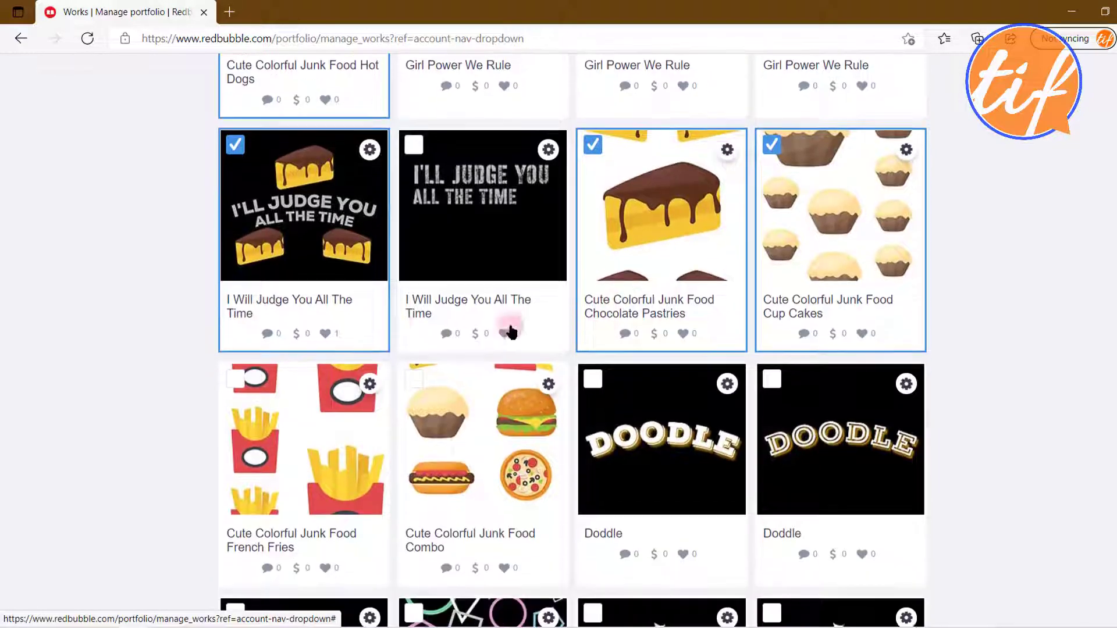
scroll(523, 329, "down", 1)
left_click(414, 380)
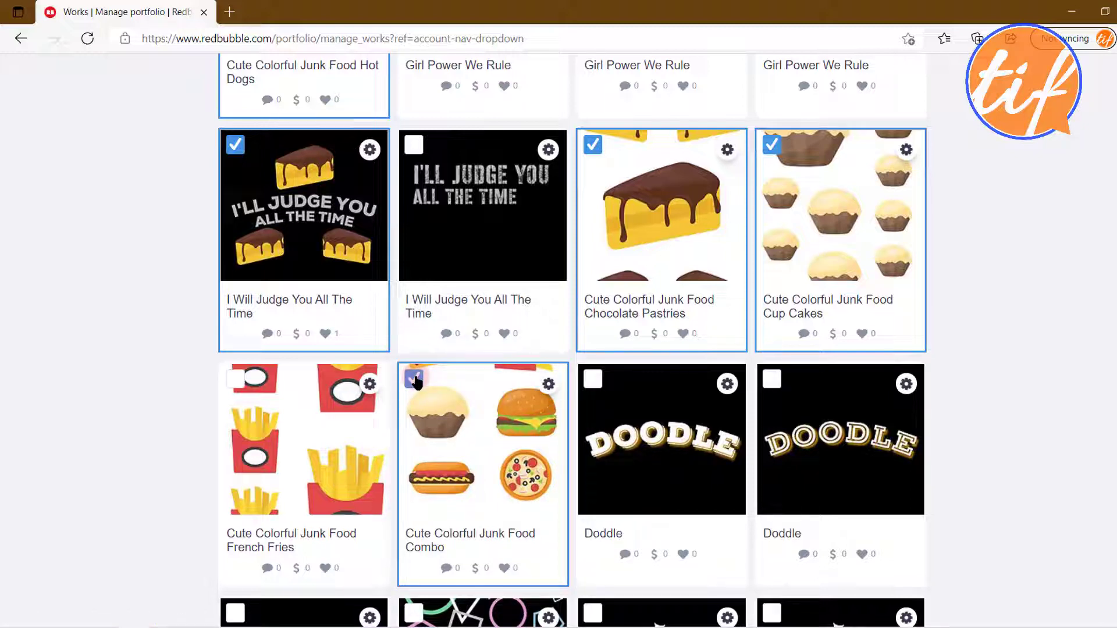
left_click(243, 384)
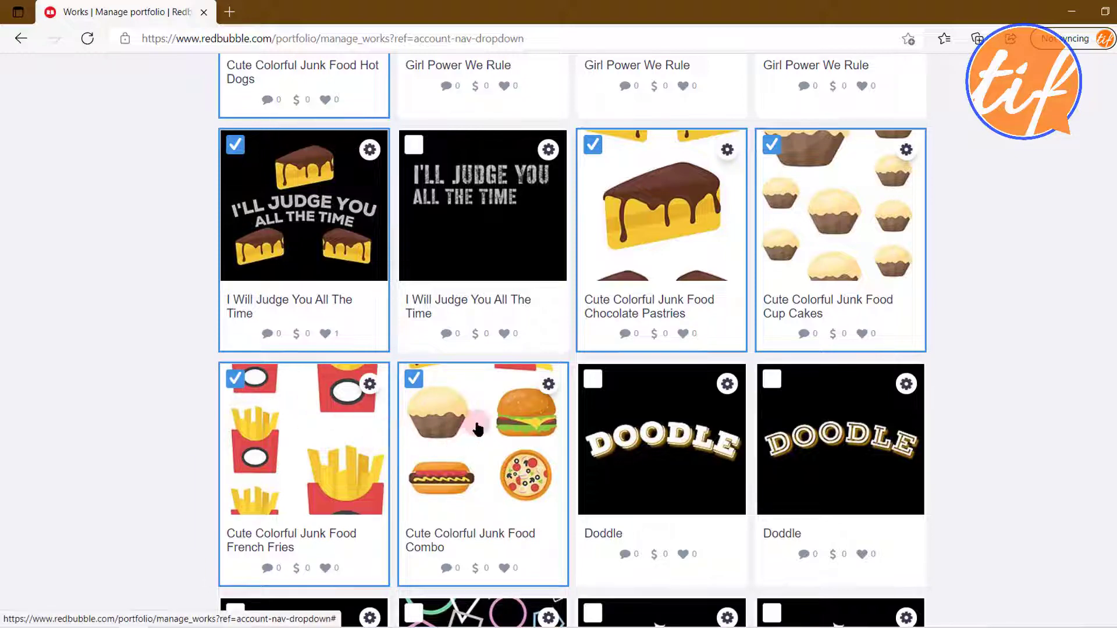
Find the I Love My Pizza design farther along in the portfolio and add it to the selection.
scroll(477, 429, "down", 4)
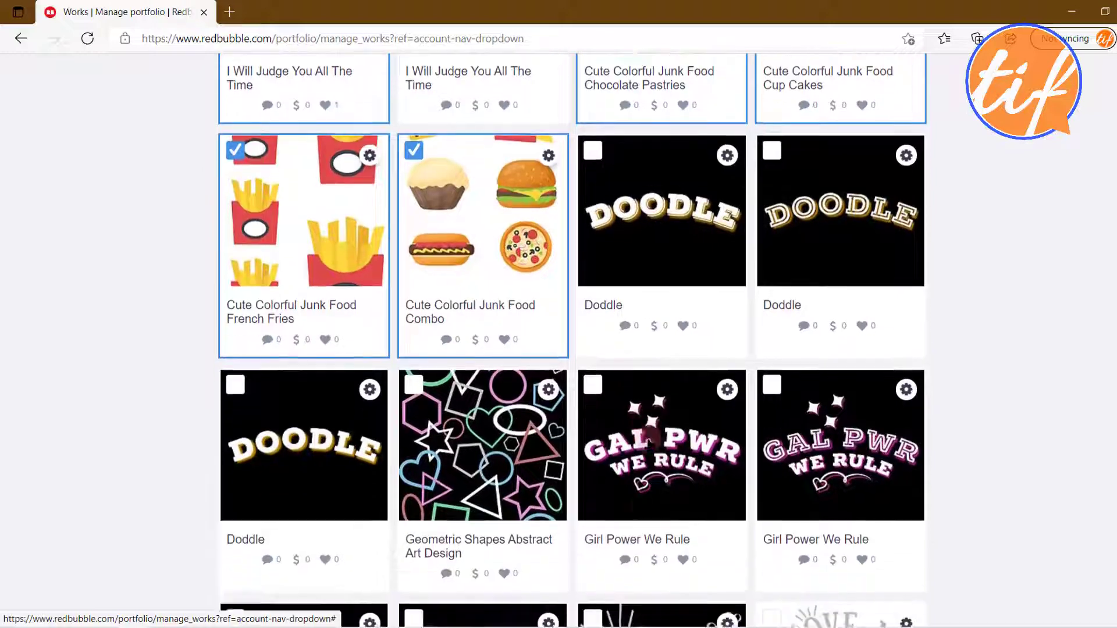
scroll(477, 407, "down", 1)
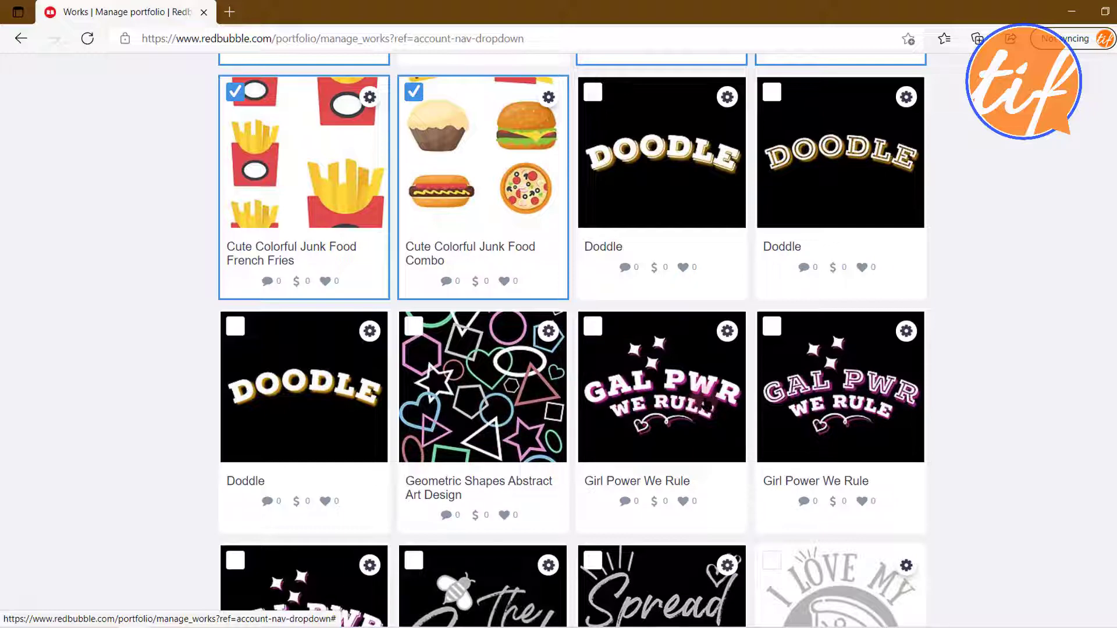
scroll(477, 407, "down", 1)
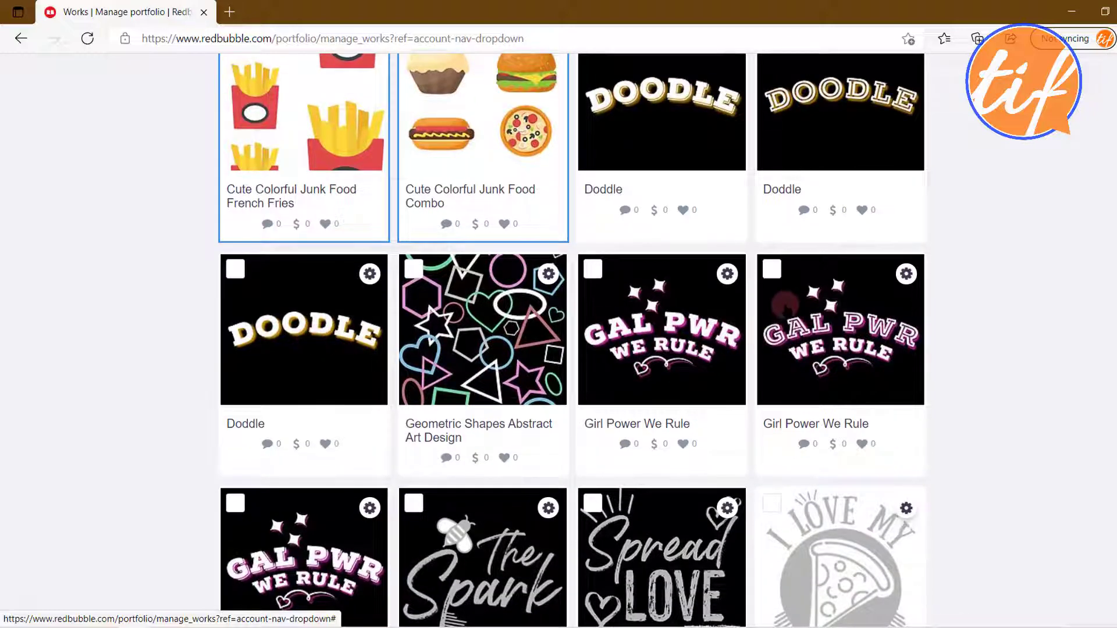
scroll(783, 303, "up", 2)
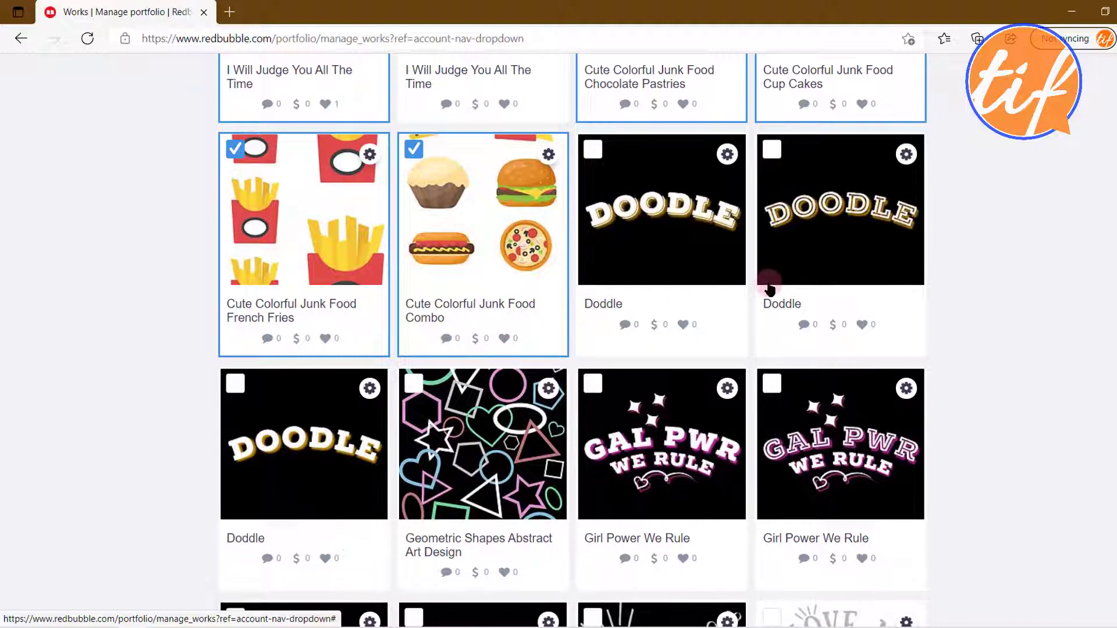
scroll(769, 289, "down", 2)
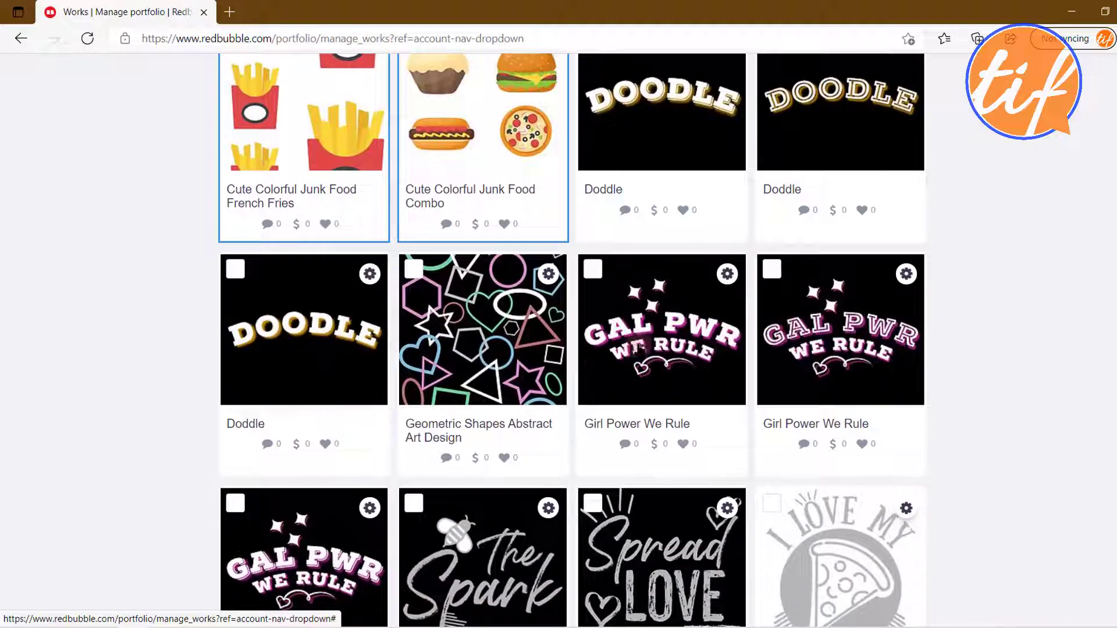
scroll(684, 339, "down", 2)
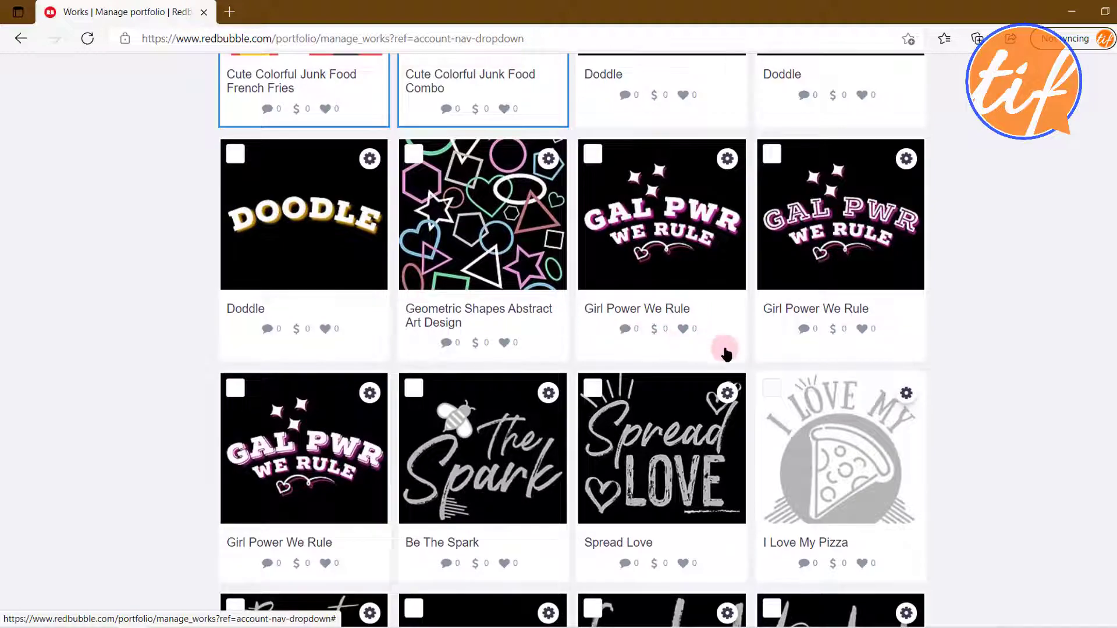
scroll(844, 387, "down", 2)
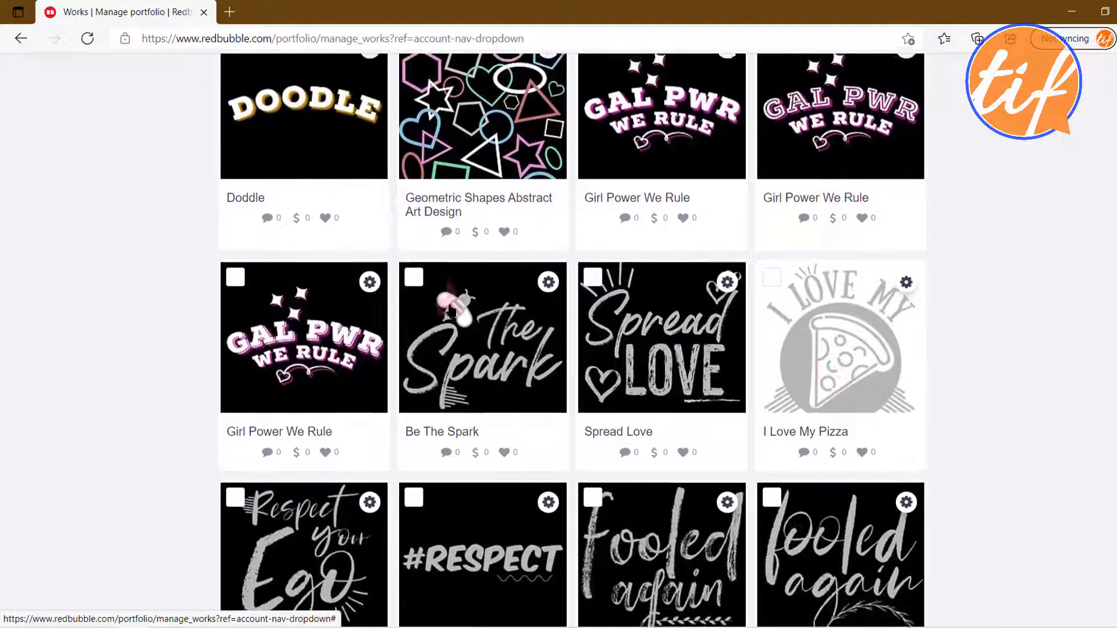
scroll(720, 177, "up", 4)
scroll(680, 280, "down", 3)
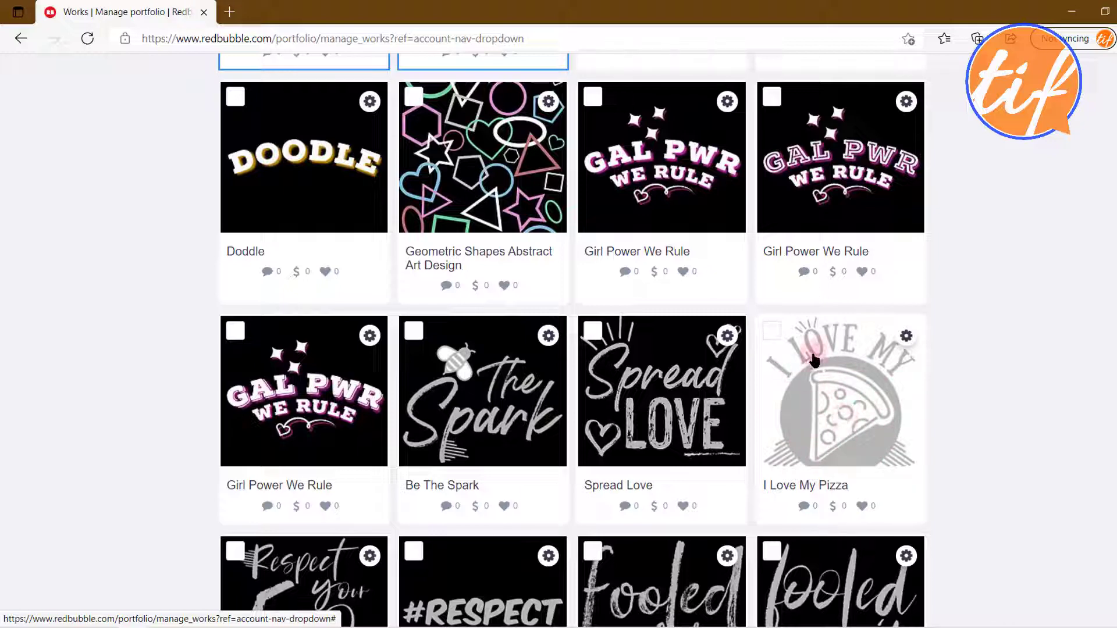
left_click(772, 331)
scroll(841, 377, "down", 2)
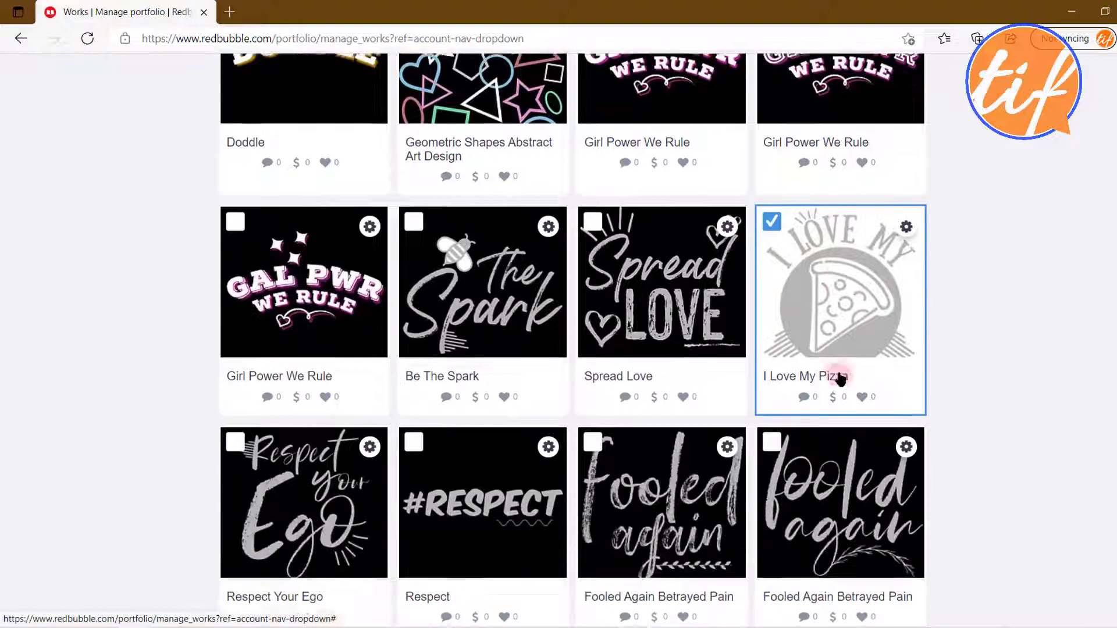
Delete the eight selected food designs from the portfolio and confirm the deletion.
scroll(518, 416, "down", 3)
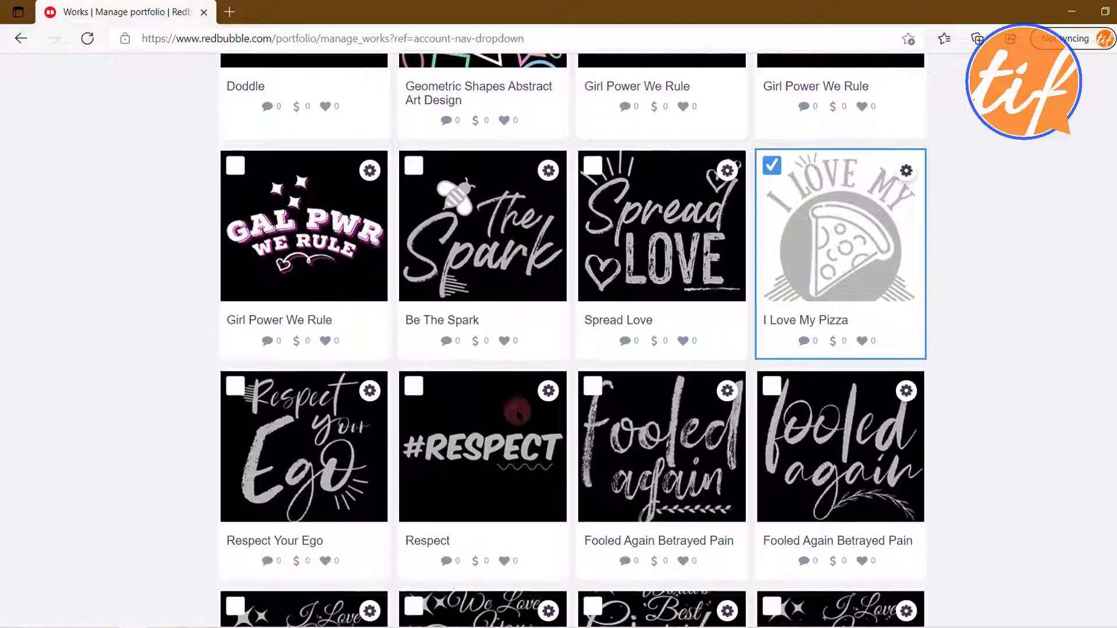
scroll(518, 414, "down", 1)
scroll(518, 411, "down", 3)
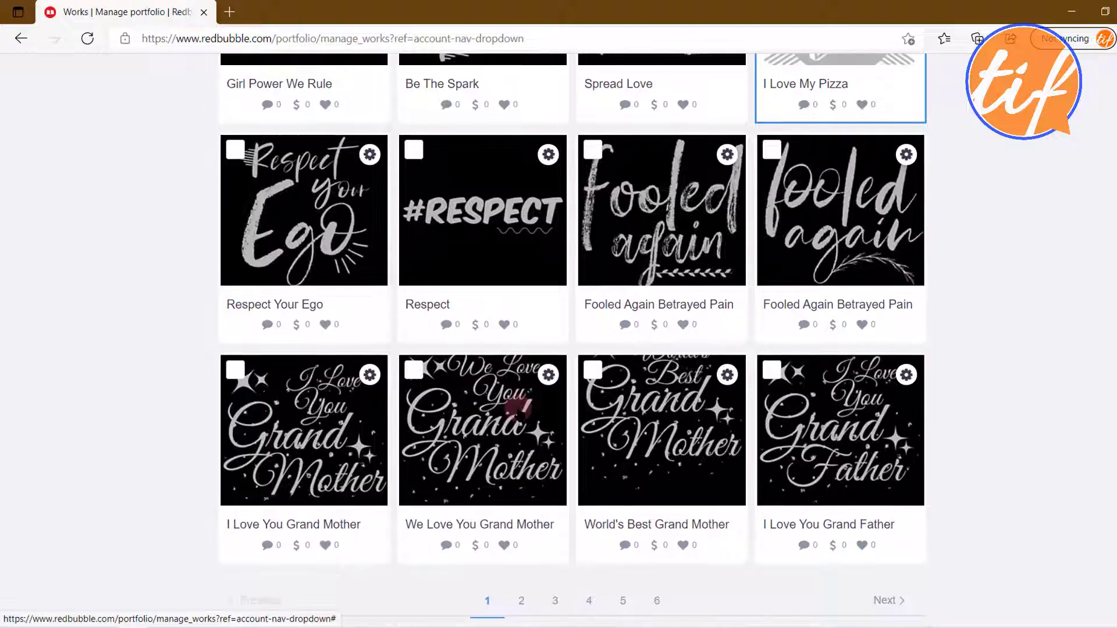
scroll(526, 422, "up", 3)
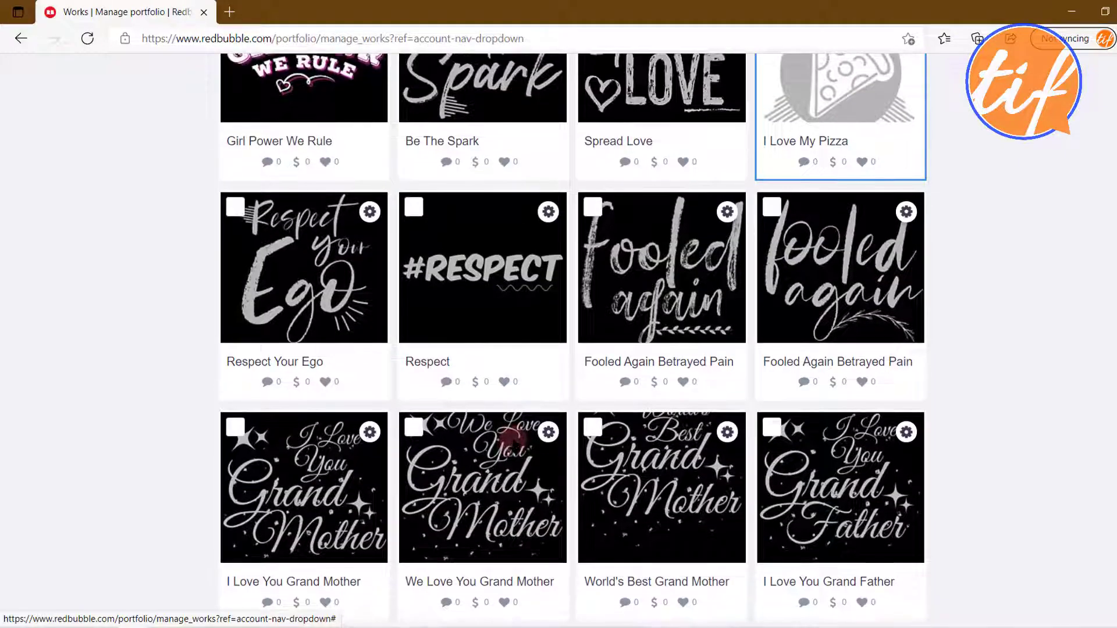
scroll(514, 430, "up", 7)
scroll(521, 440, "up", 20)
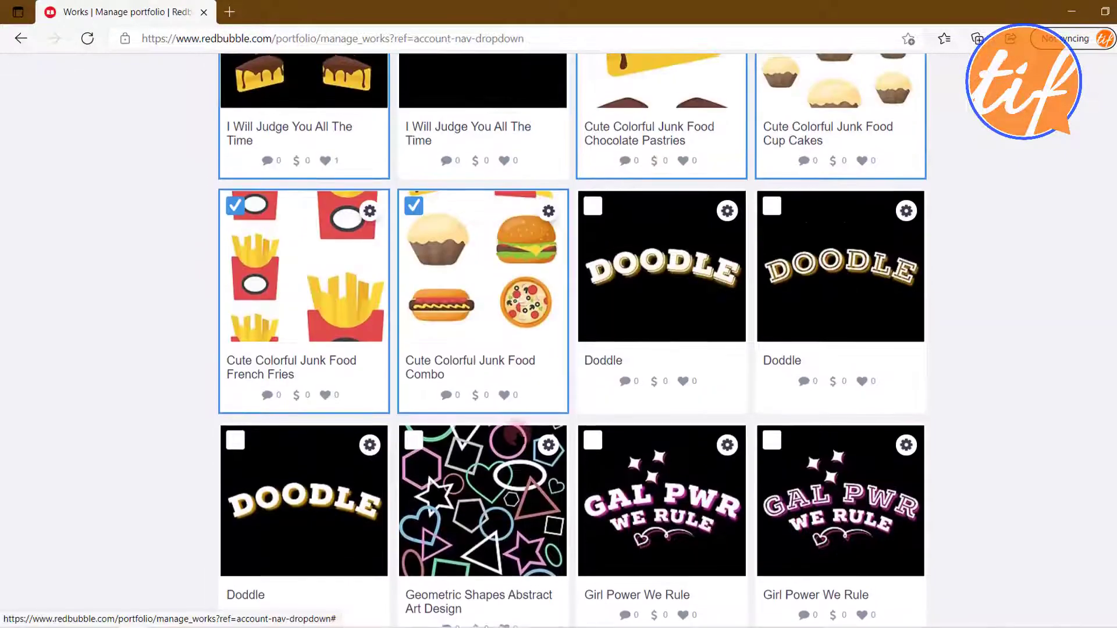
scroll(528, 434, "up", 17)
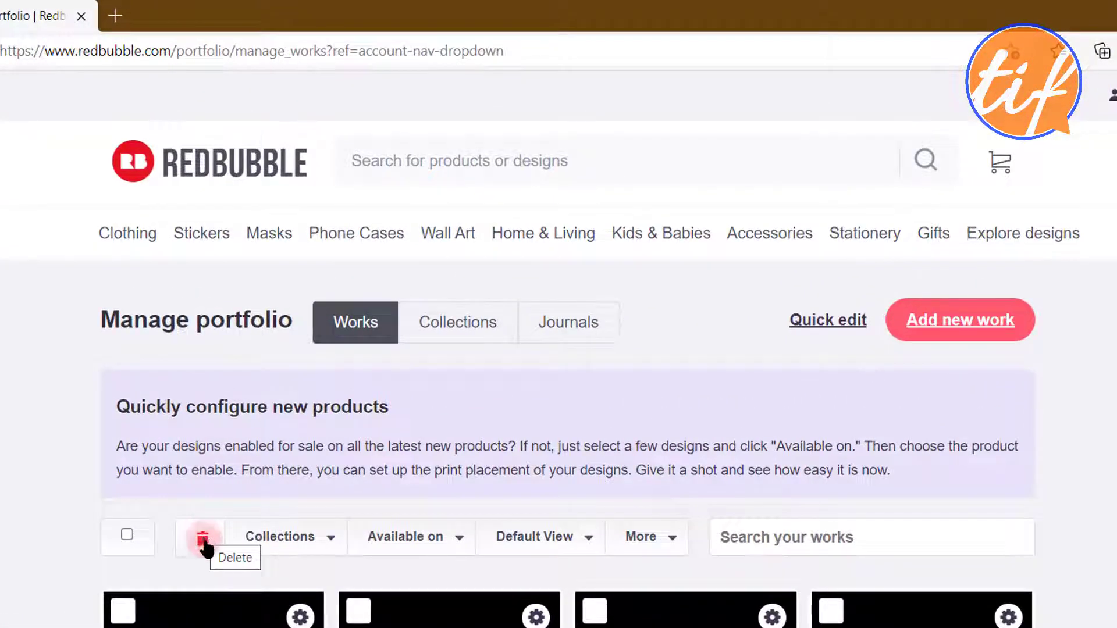
left_click(203, 539)
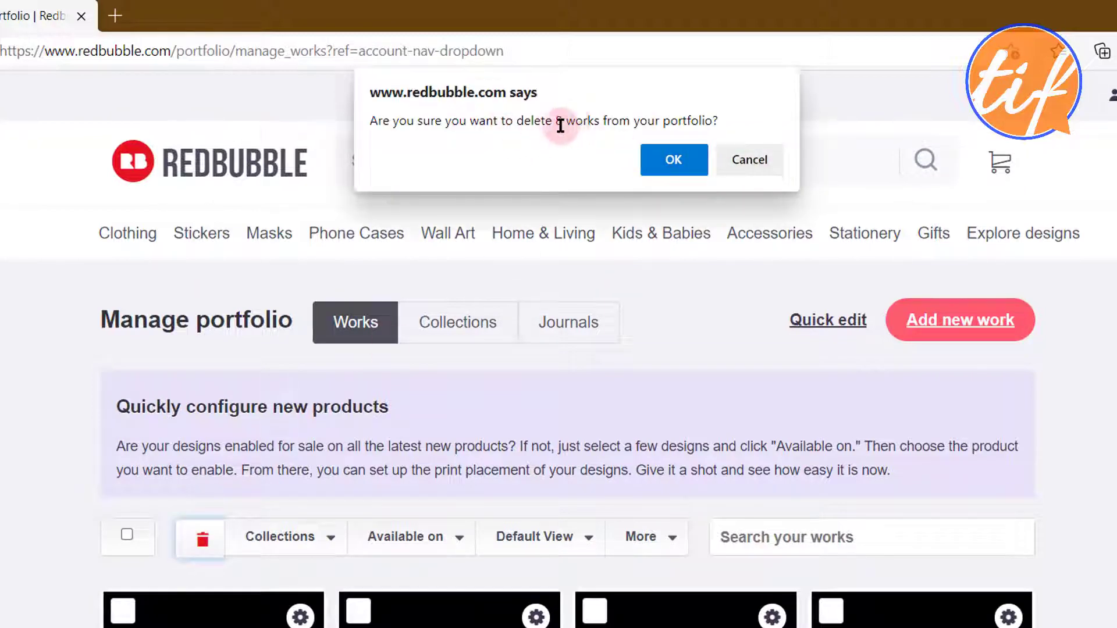
left_click(674, 160)
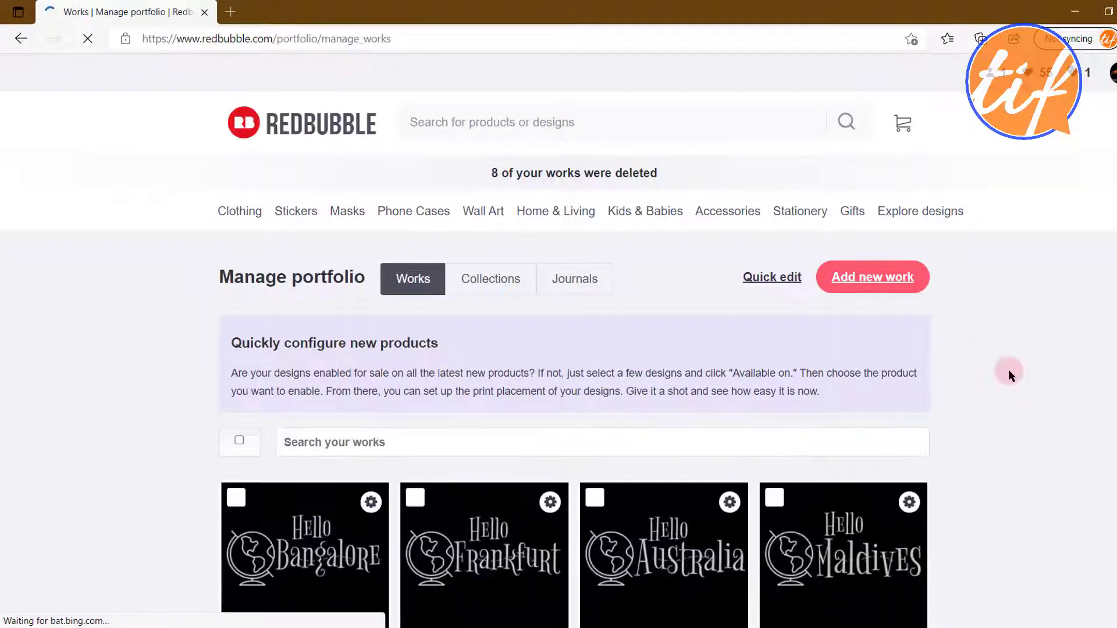
Look through the first page of portfolio works for further designs to remove and open page 2.
scroll(1014, 372, "down", 10)
scroll(1013, 365, "down", 13)
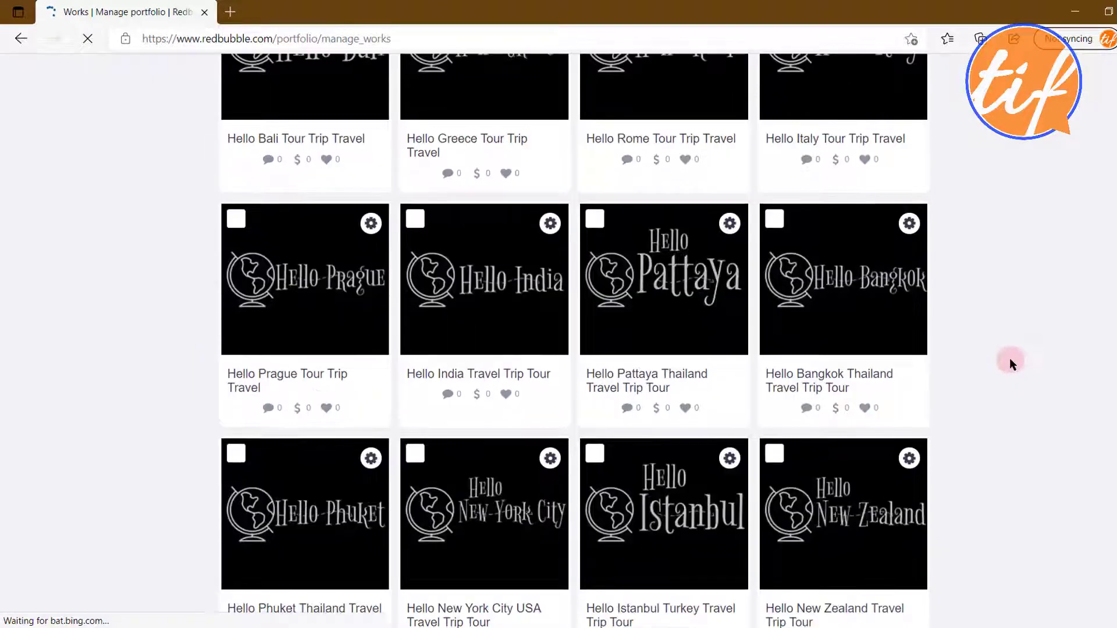
scroll(1010, 364, "down", 7)
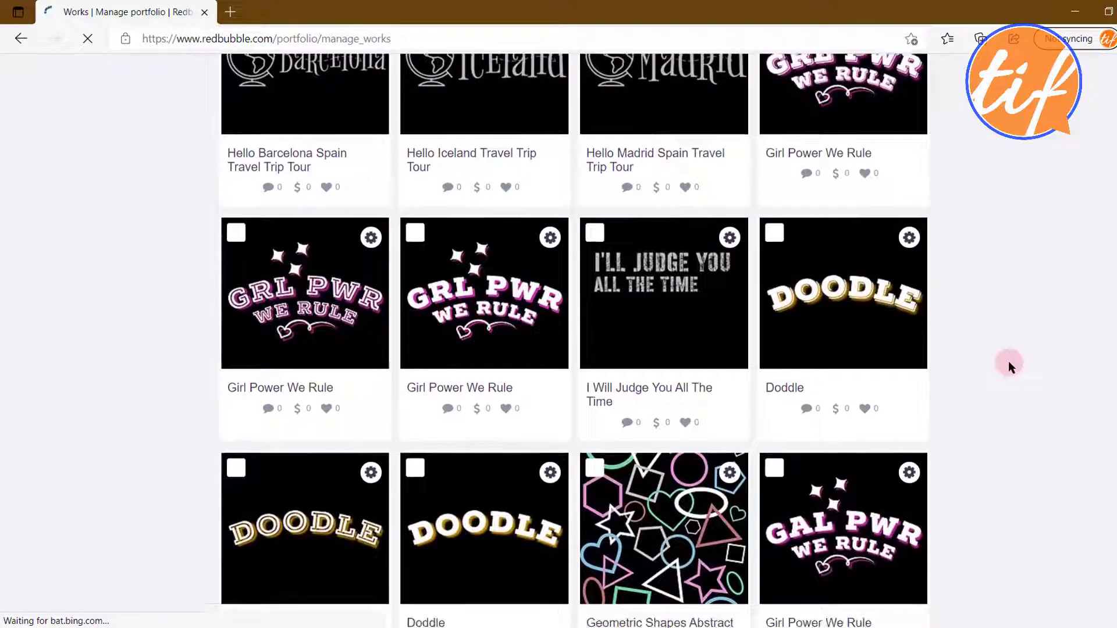
scroll(1014, 361, "down", 8)
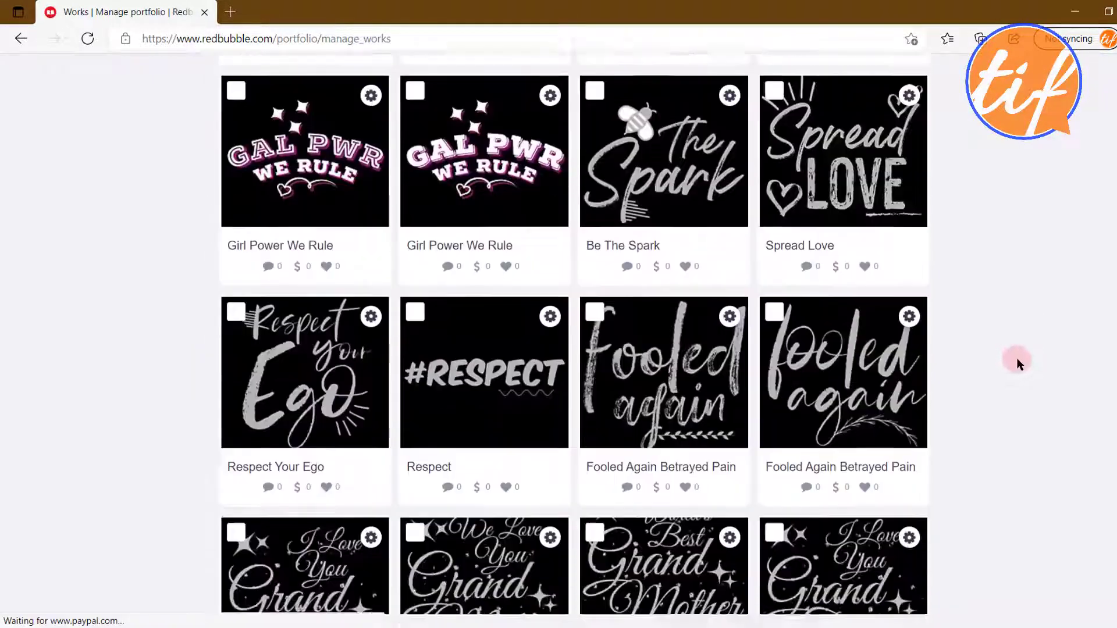
scroll(1017, 365, "down", 7)
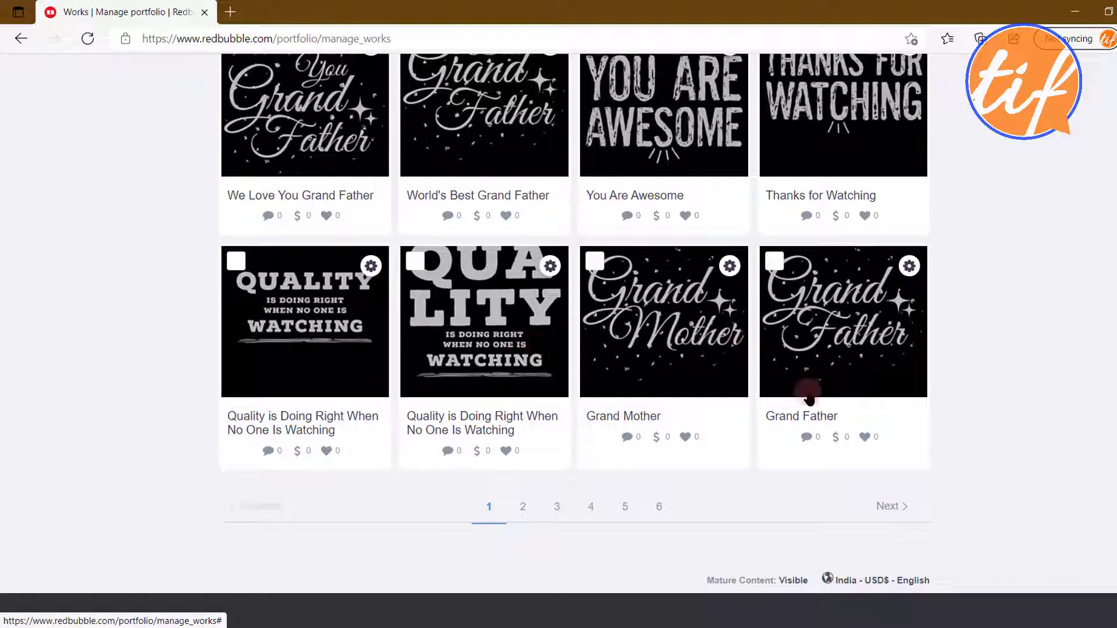
left_click(889, 506)
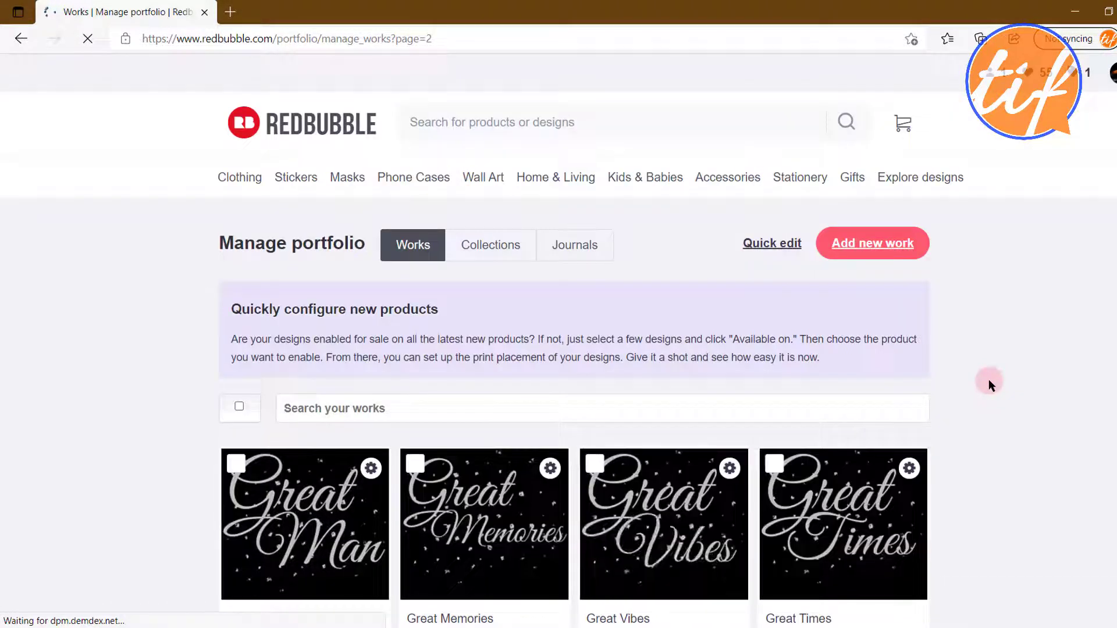
Find the Something Fishy, Holy Crab and Don't Bug Me works on page 2 and select them.
scroll(989, 379, "down", 5)
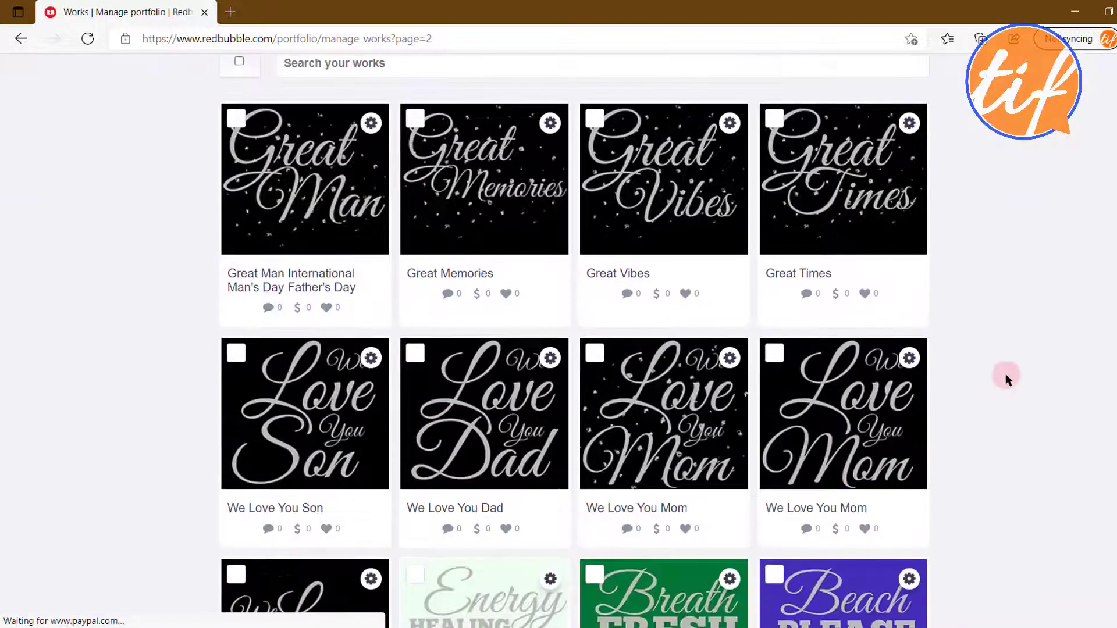
scroll(1001, 368, "down", 4)
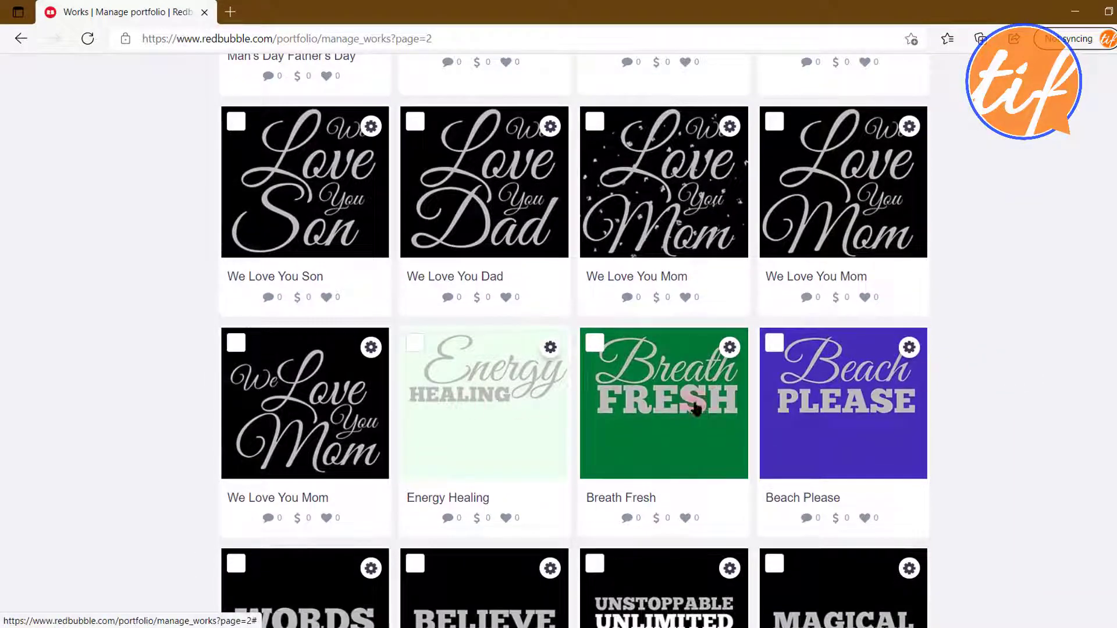
scroll(863, 389, "down", 1)
scroll(866, 381, "down", 9)
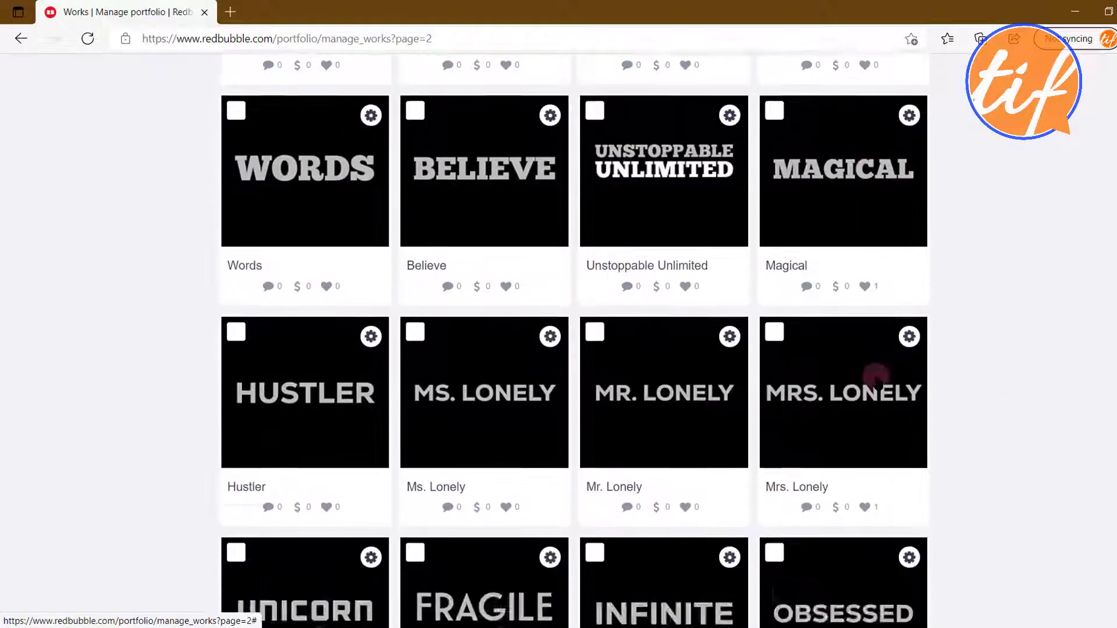
scroll(879, 381, "down", 9)
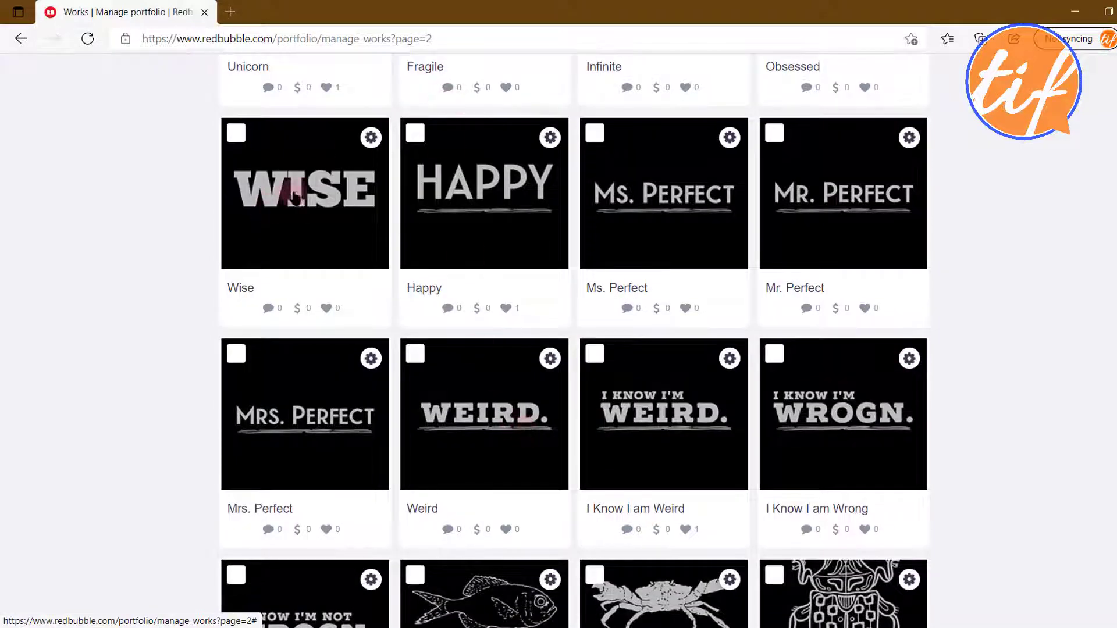
scroll(756, 396, "down", 3)
scroll(756, 396, "down", 3)
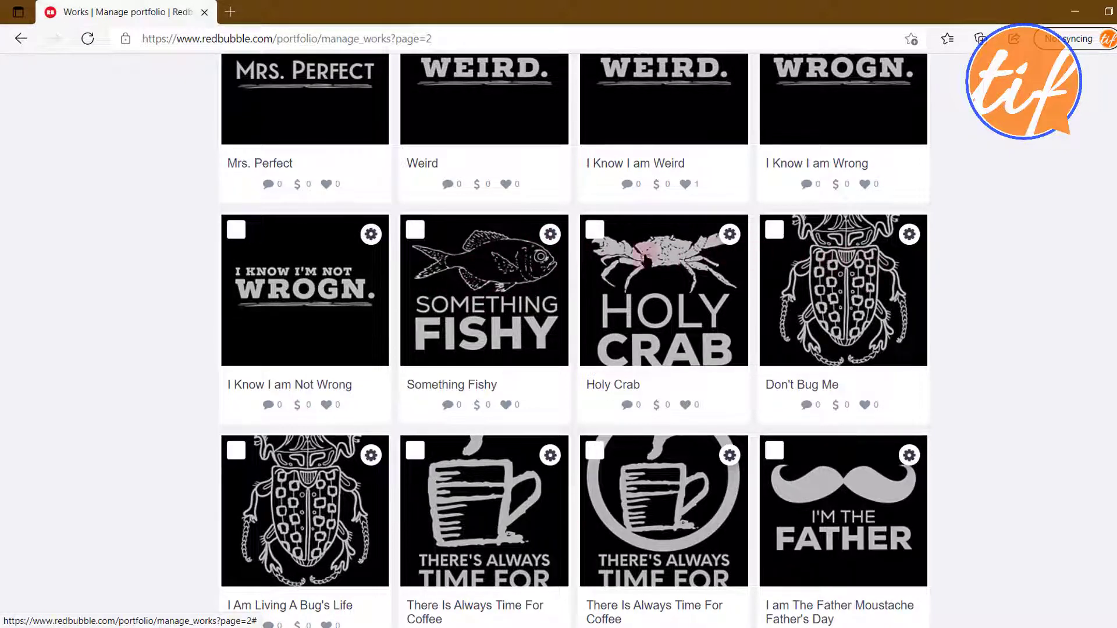
left_click(415, 230)
left_click(595, 229)
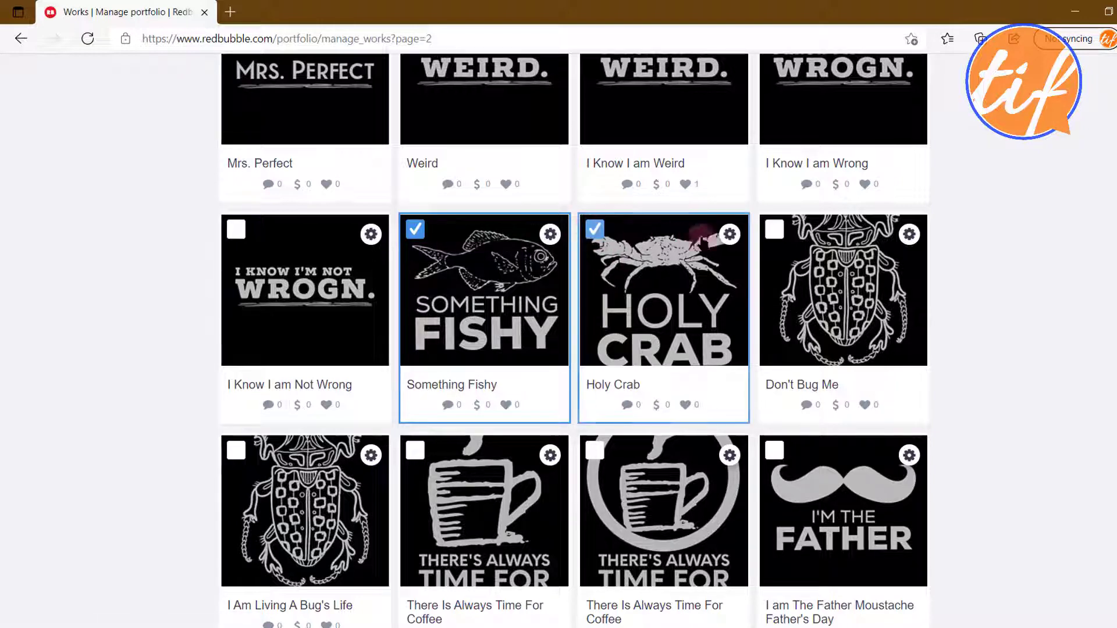
left_click(775, 230)
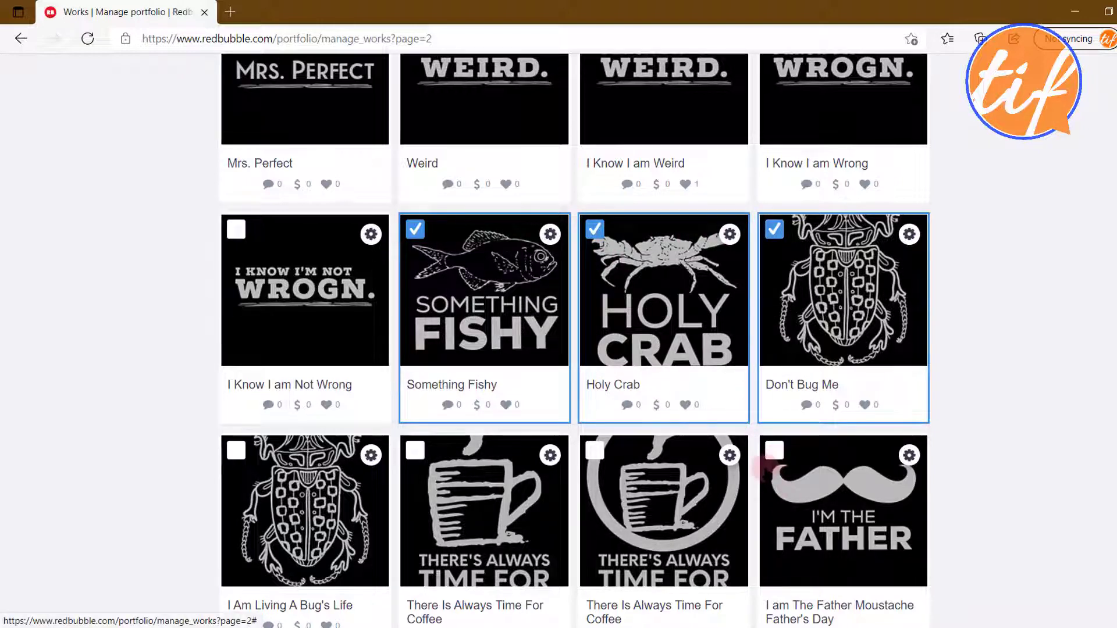
Add both There Is Always Time For Coffee works and I Am Living A Bug's Life to the selection.
scroll(762, 465, "down", 2)
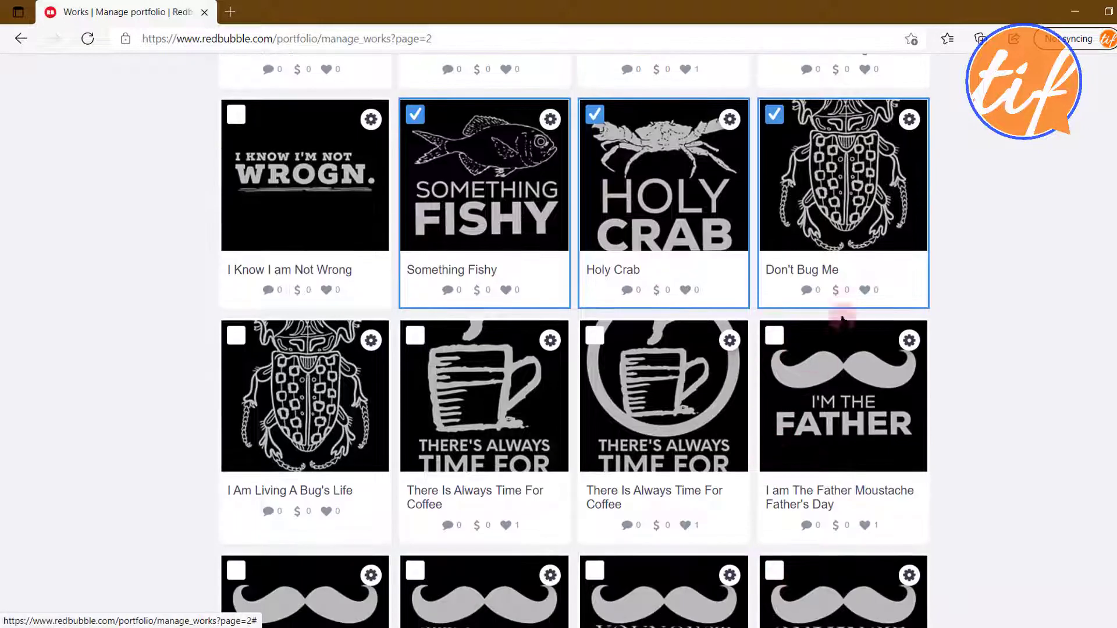
left_click(595, 335)
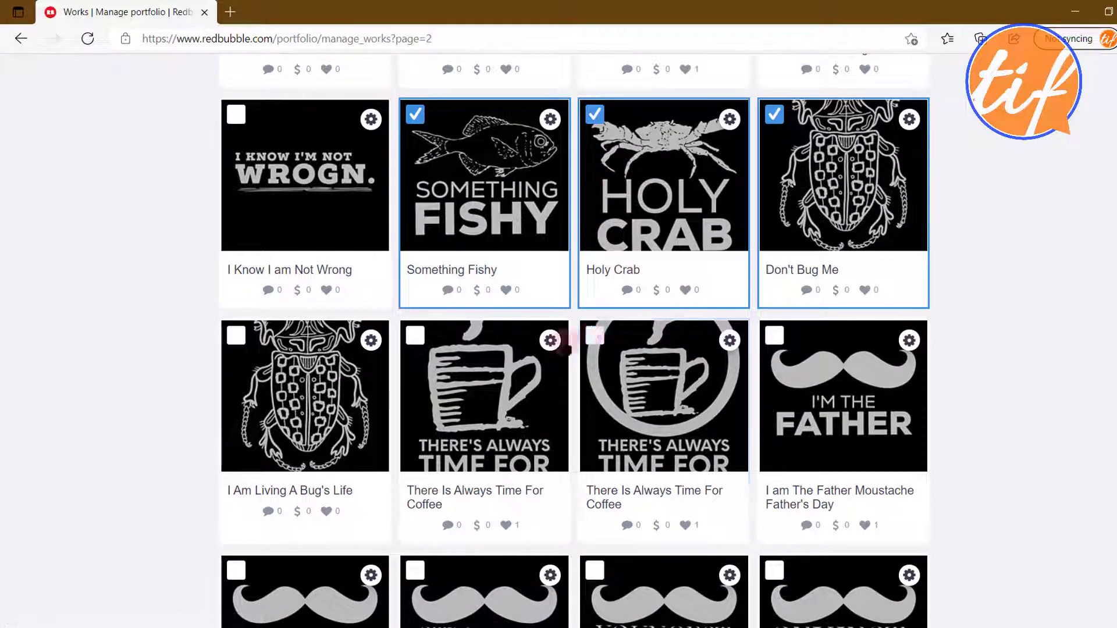
left_click(412, 336)
left_click(236, 336)
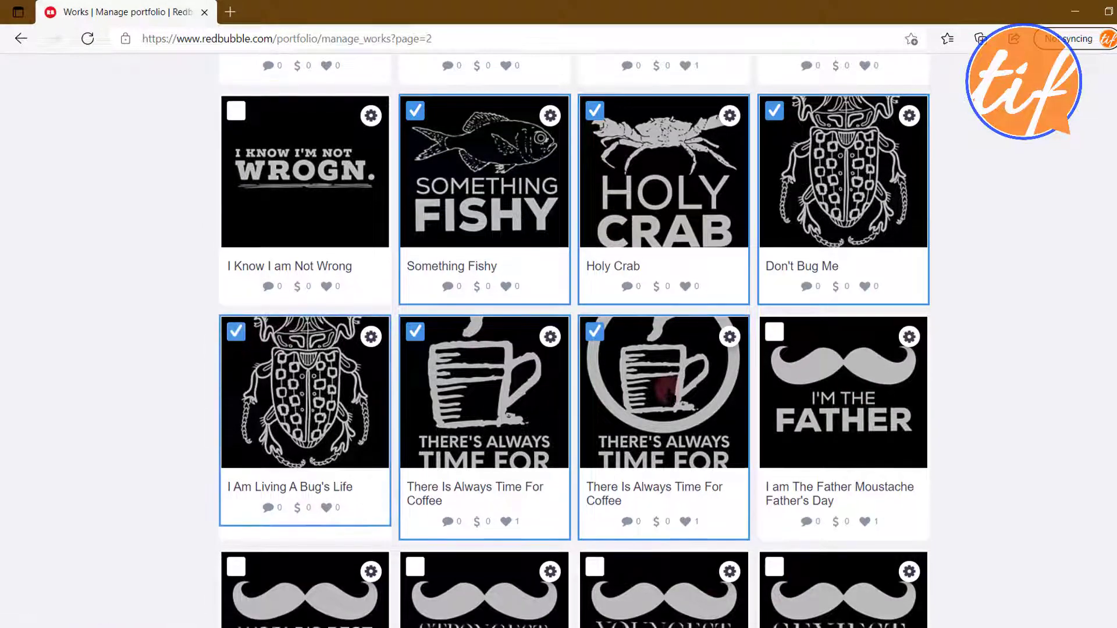
Check the remaining works on page 2 and add Keep Yourself Hydrated In Summers Take A Sip to the selection.
scroll(692, 387, "down", 4)
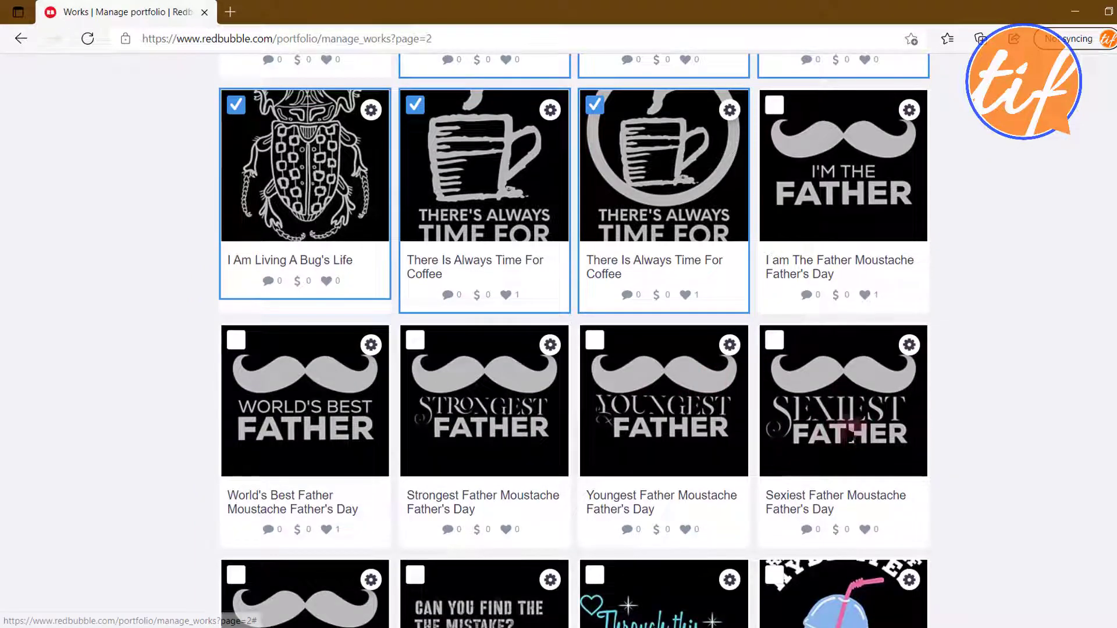
scroll(308, 442, "down", 2)
scroll(308, 466, "up", 3)
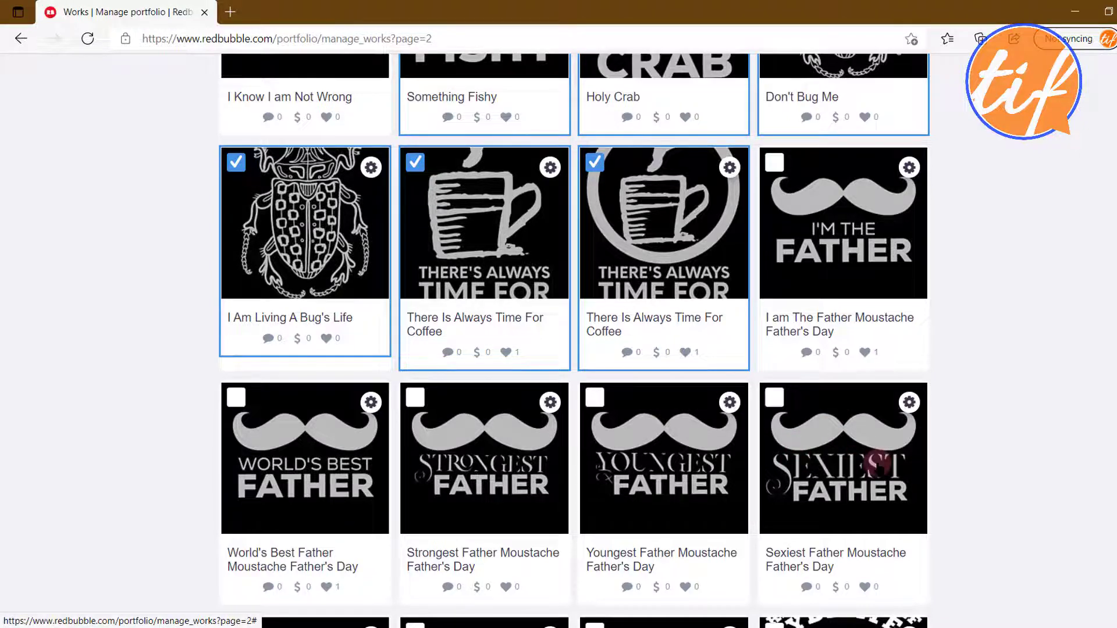
scroll(878, 462, "up", 2)
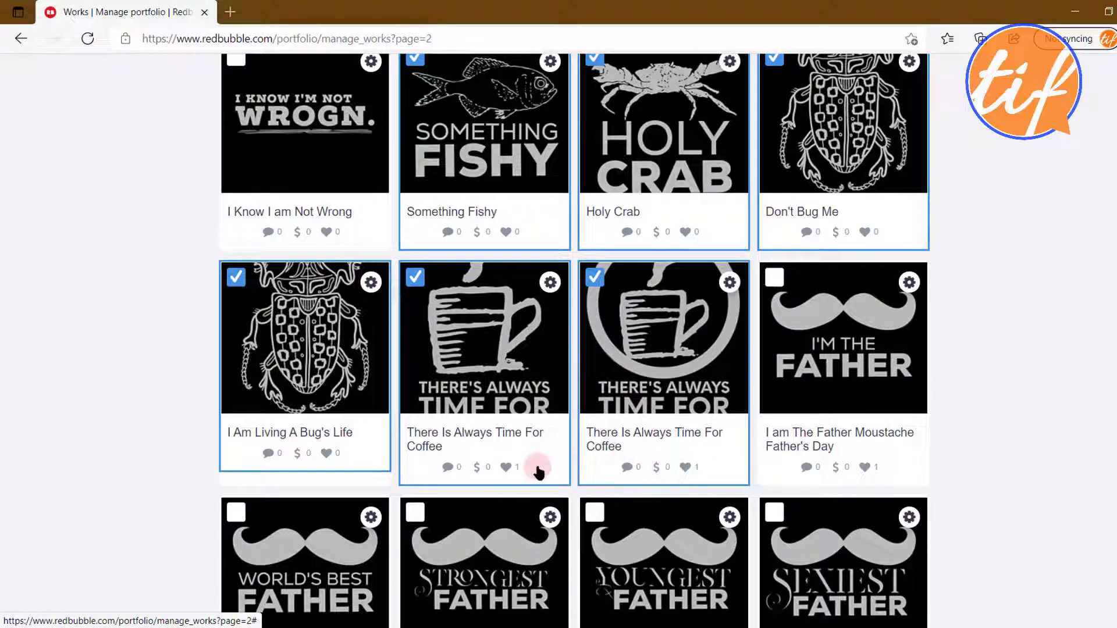
scroll(562, 429, "up", 2)
scroll(576, 430, "down", 2)
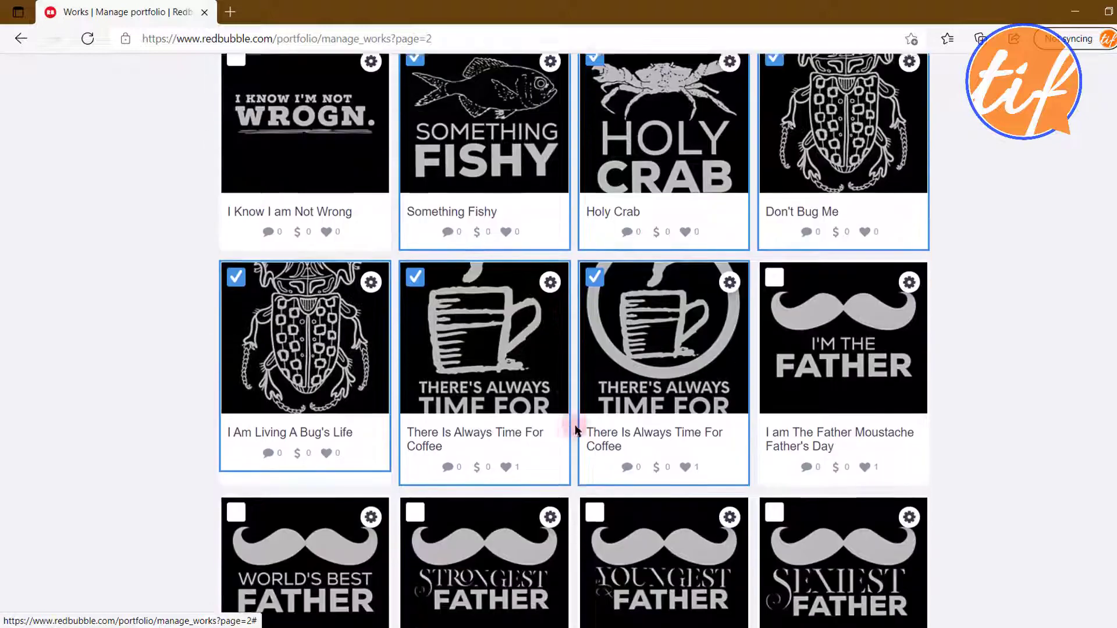
scroll(577, 430, "down", 8)
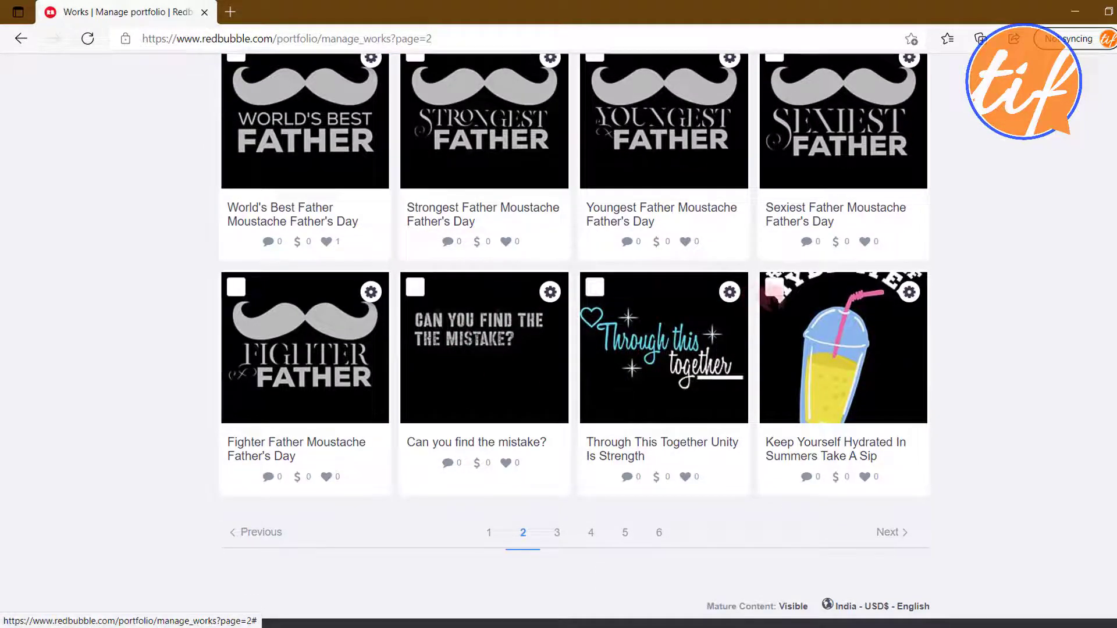
left_click(774, 287)
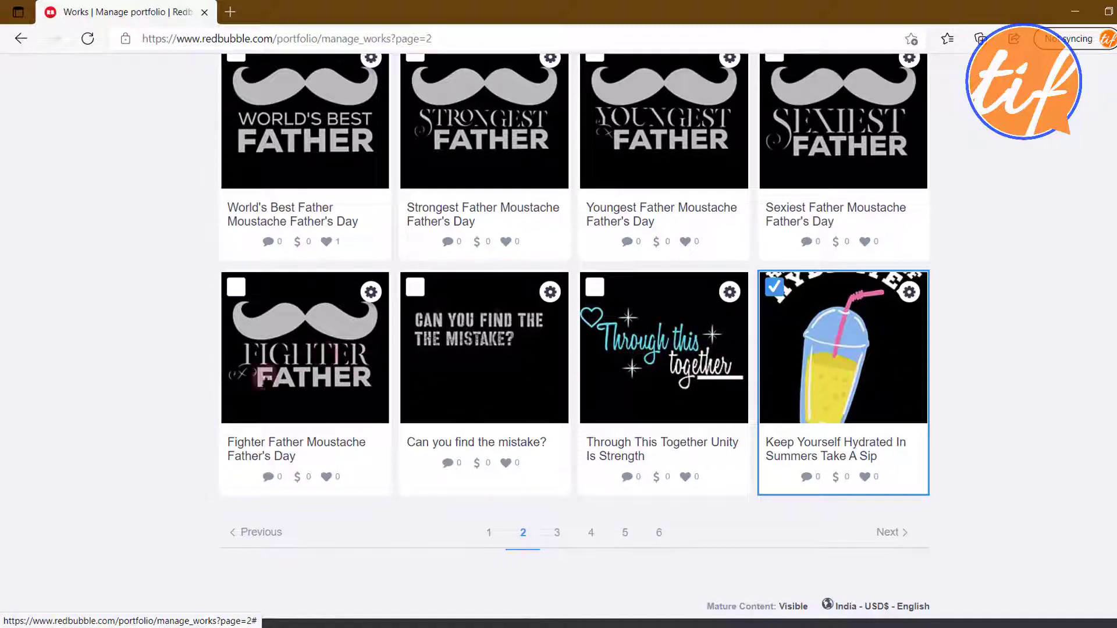
Delete the seven selected works from the portfolio and confirm the deletion.
scroll(197, 413, "up", 10)
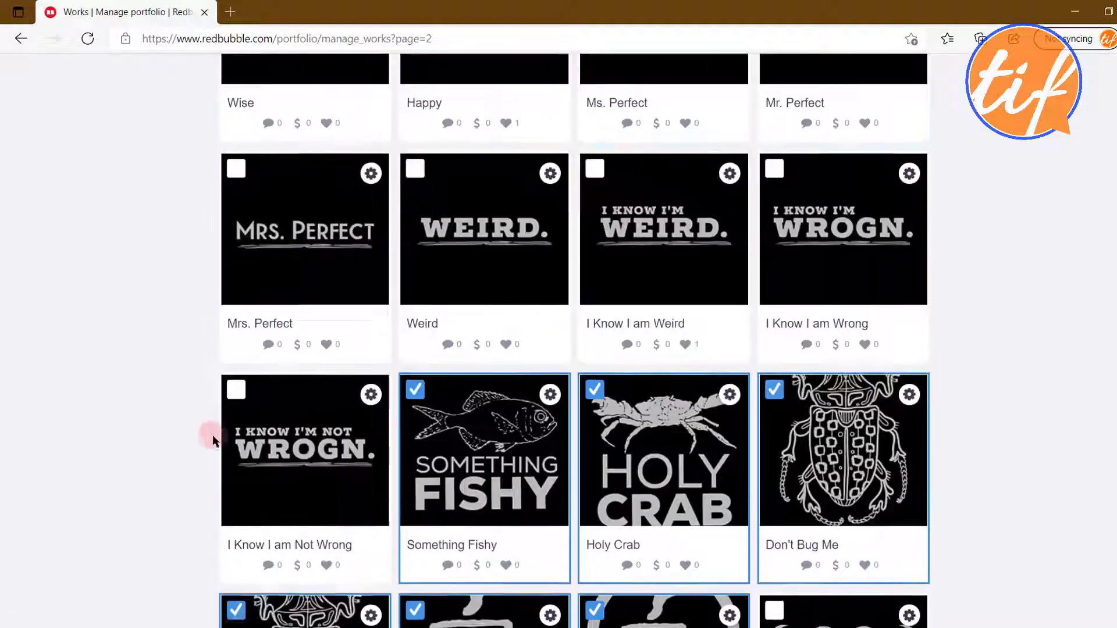
scroll(212, 435, "up", 20)
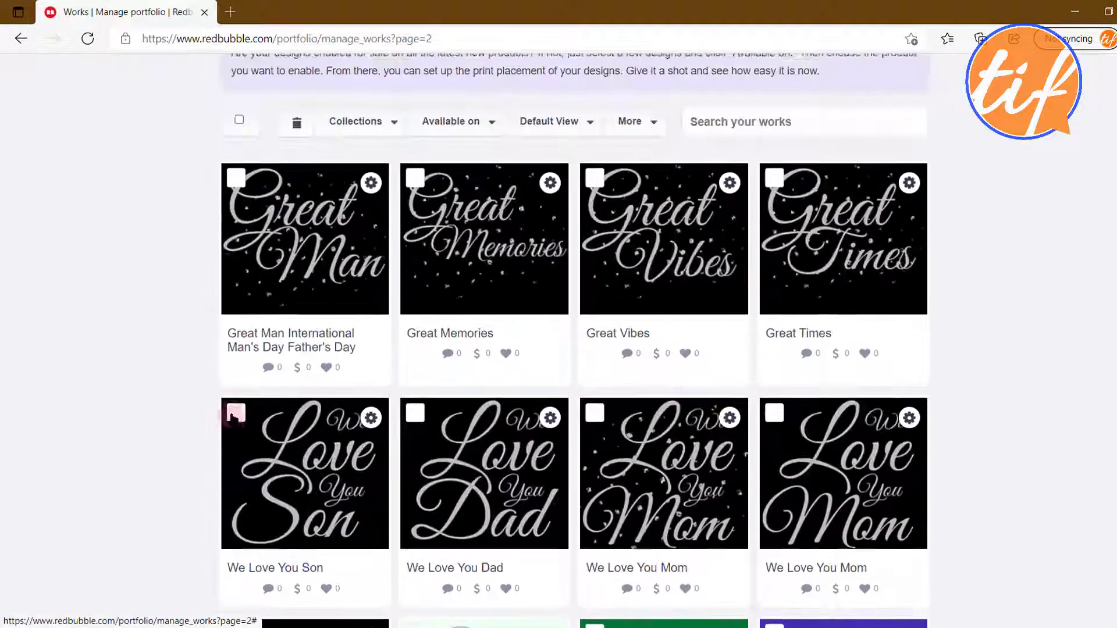
scroll(233, 414, "up", 5)
left_click(297, 408)
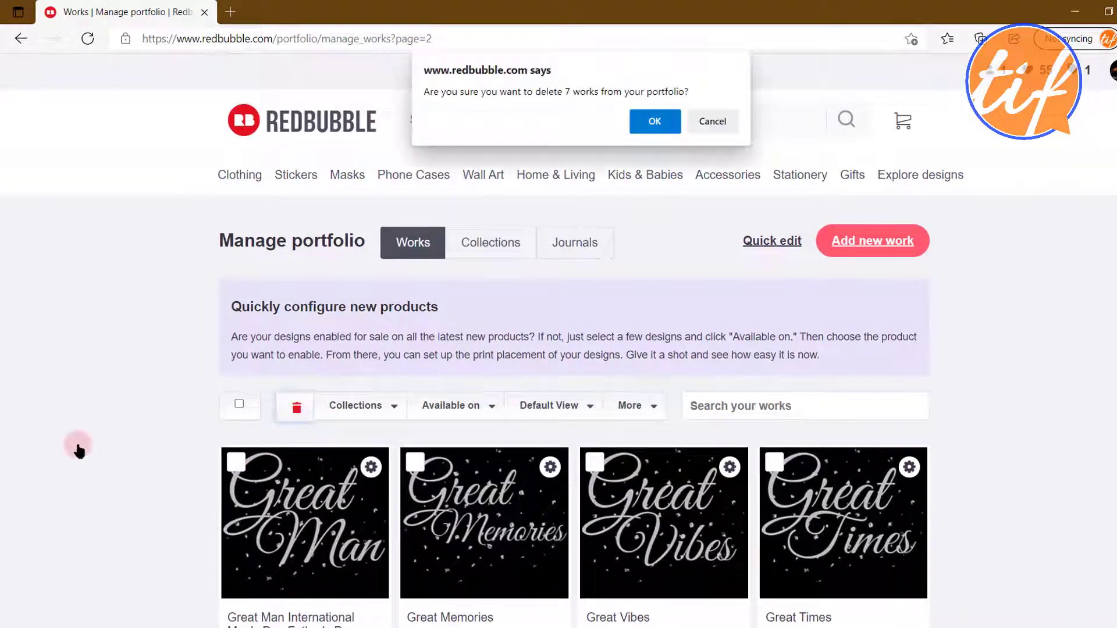
left_click(654, 121)
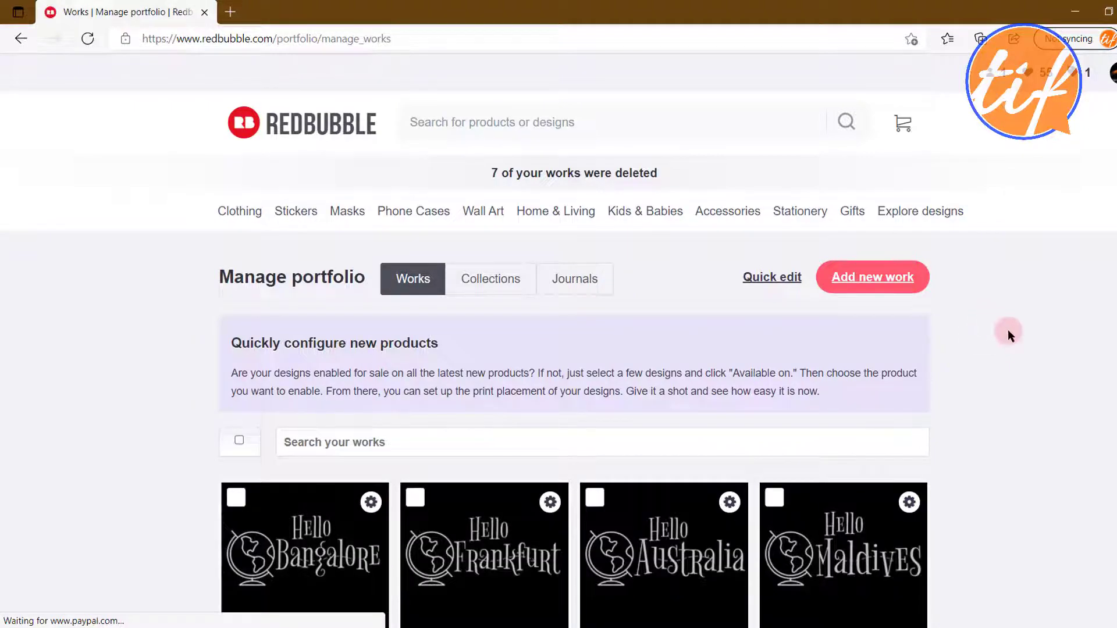
Go past the first page of works and return to page 2 of the portfolio.
scroll(1010, 335, "down", 10)
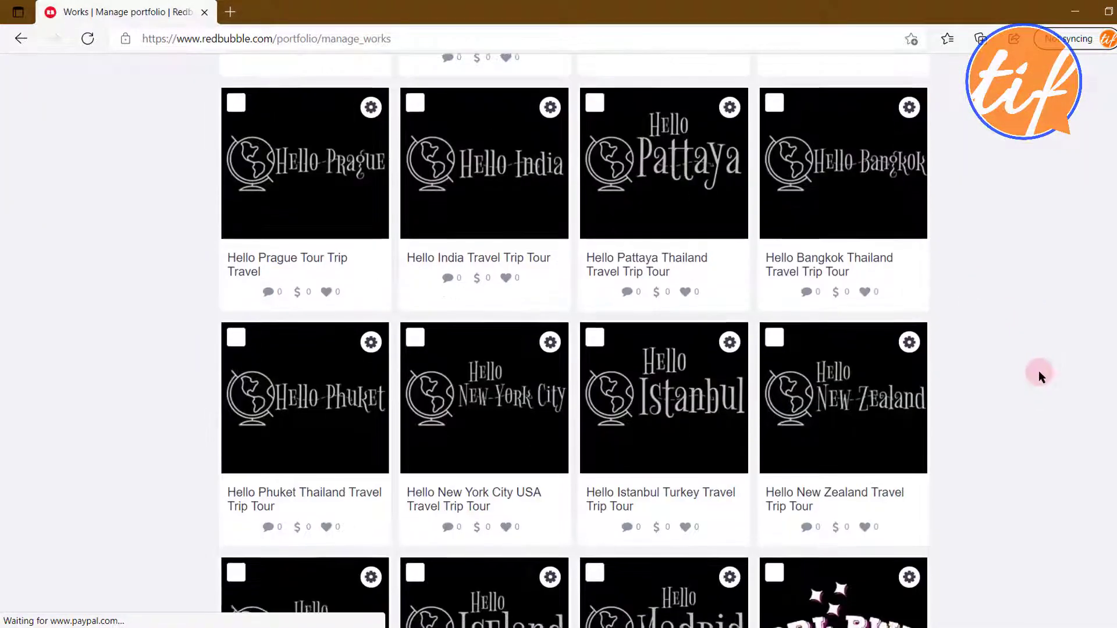
scroll(1038, 371, "down", 15)
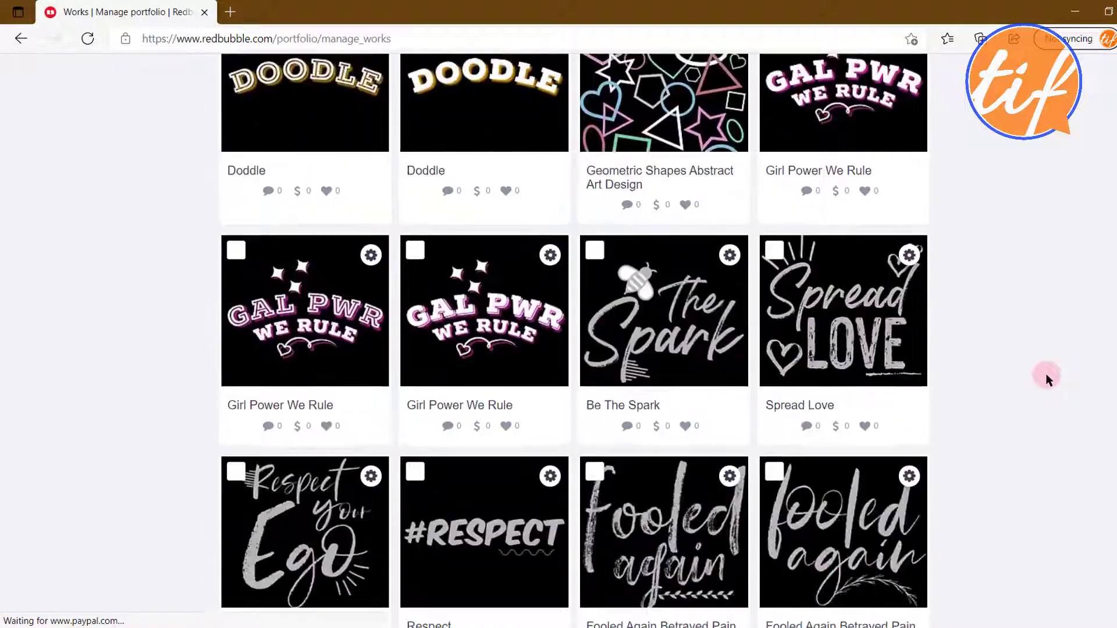
scroll(1045, 375, "down", 15)
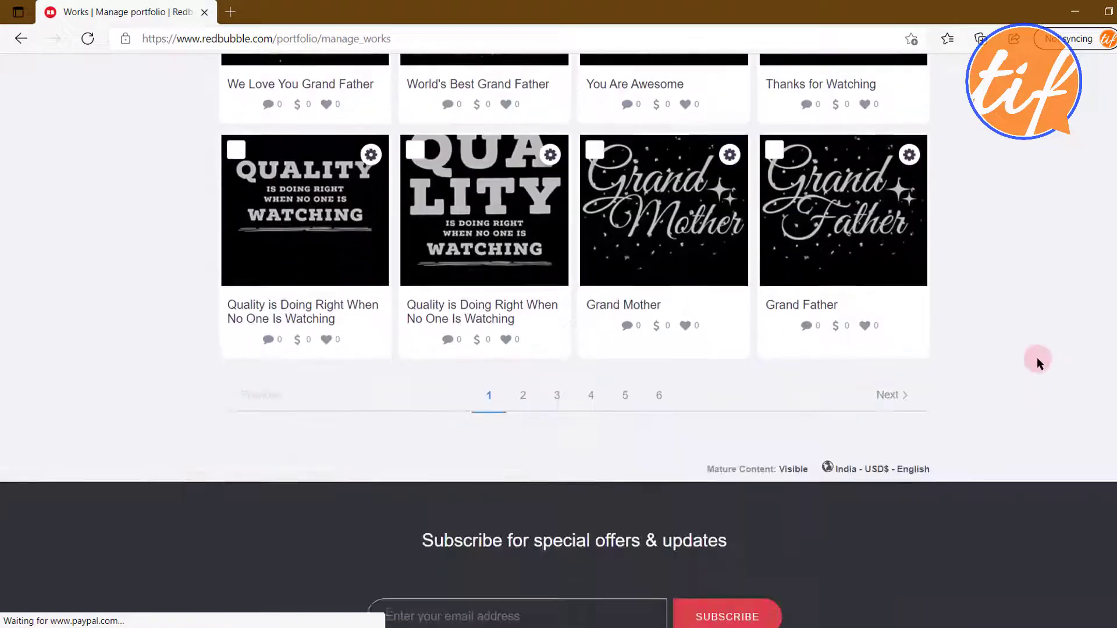
left_click(895, 392)
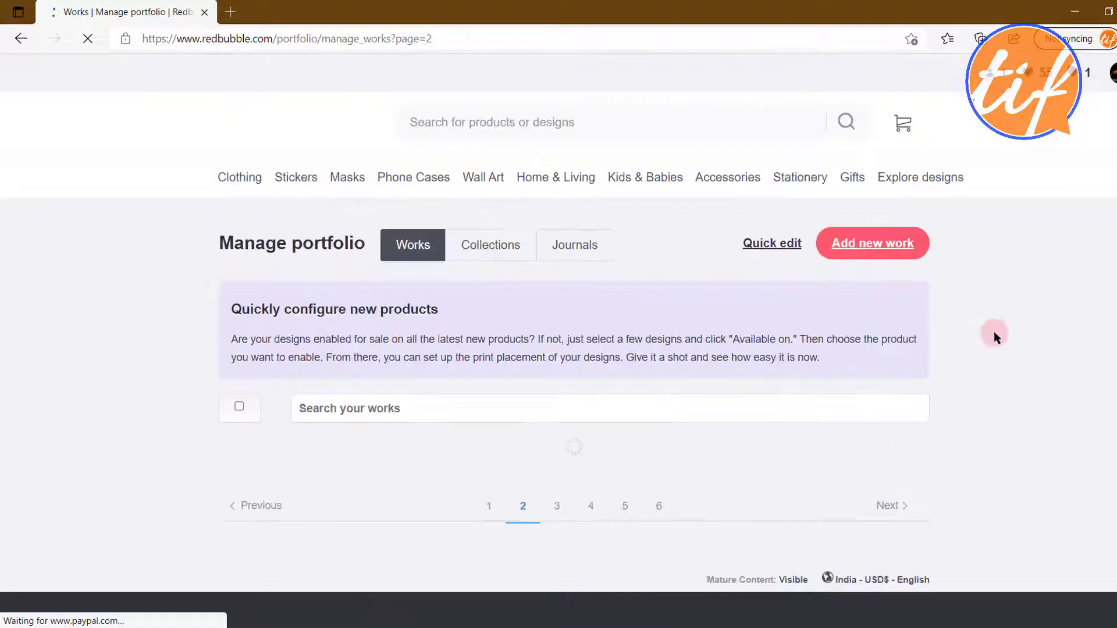
Find The Corona Virus Could Not Kill Me near the end of page 2 and select it.
scroll(993, 333, "down", 5)
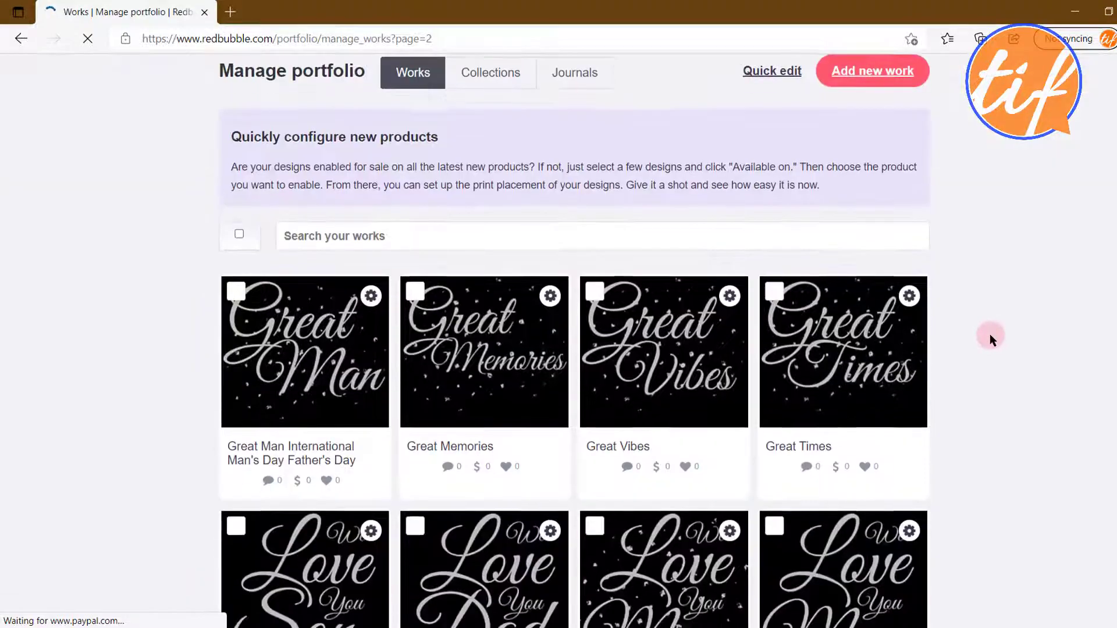
scroll(993, 332, "down", 15)
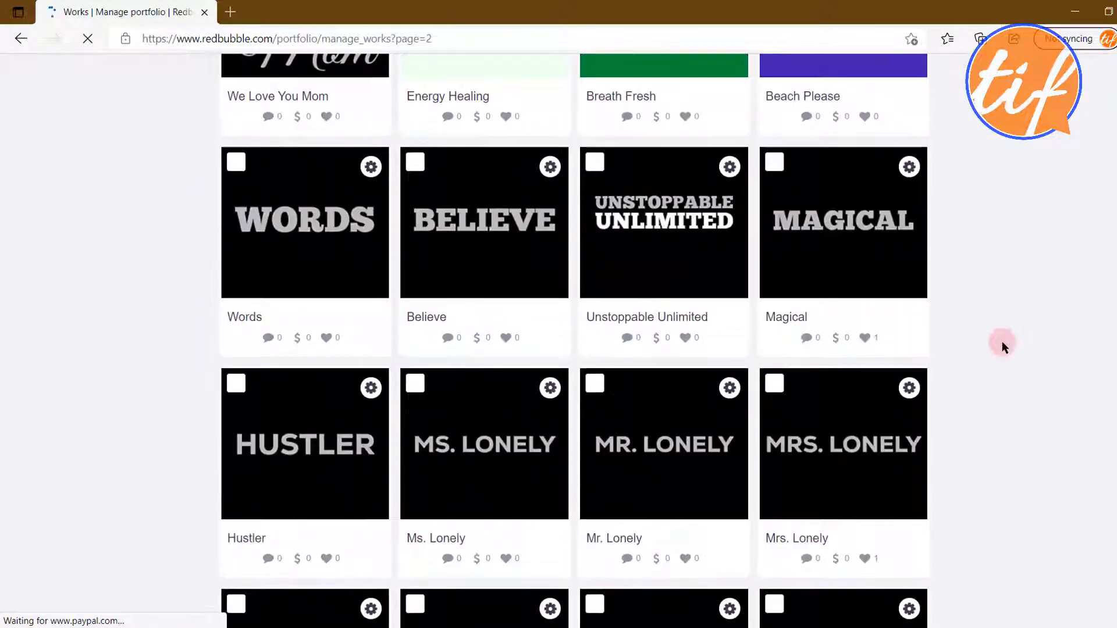
scroll(1006, 347, "down", 17)
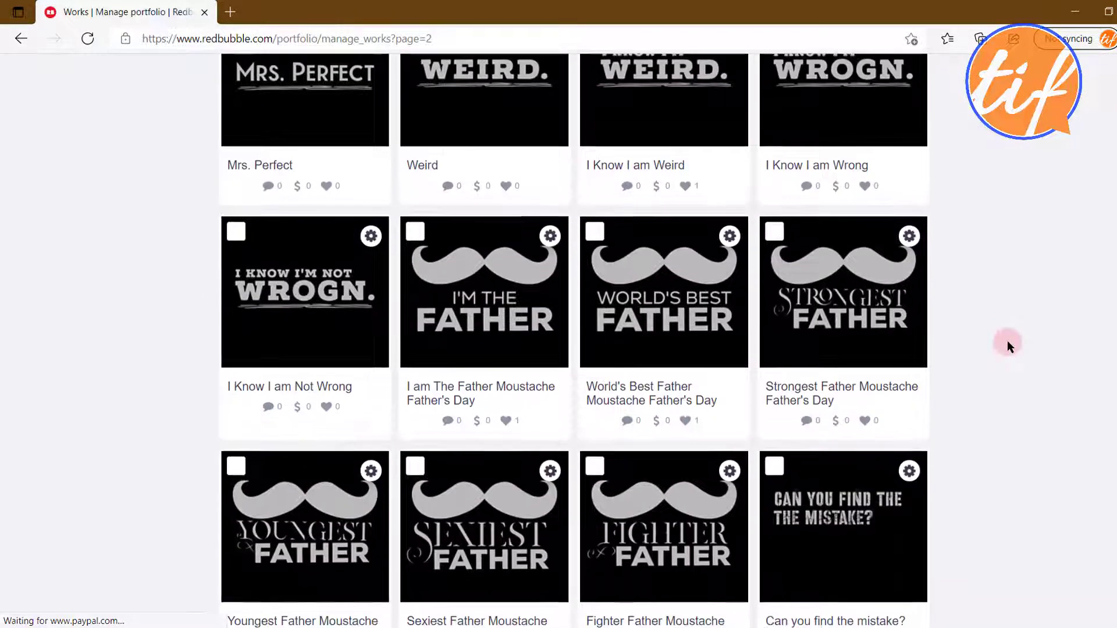
scroll(1009, 345, "down", 6)
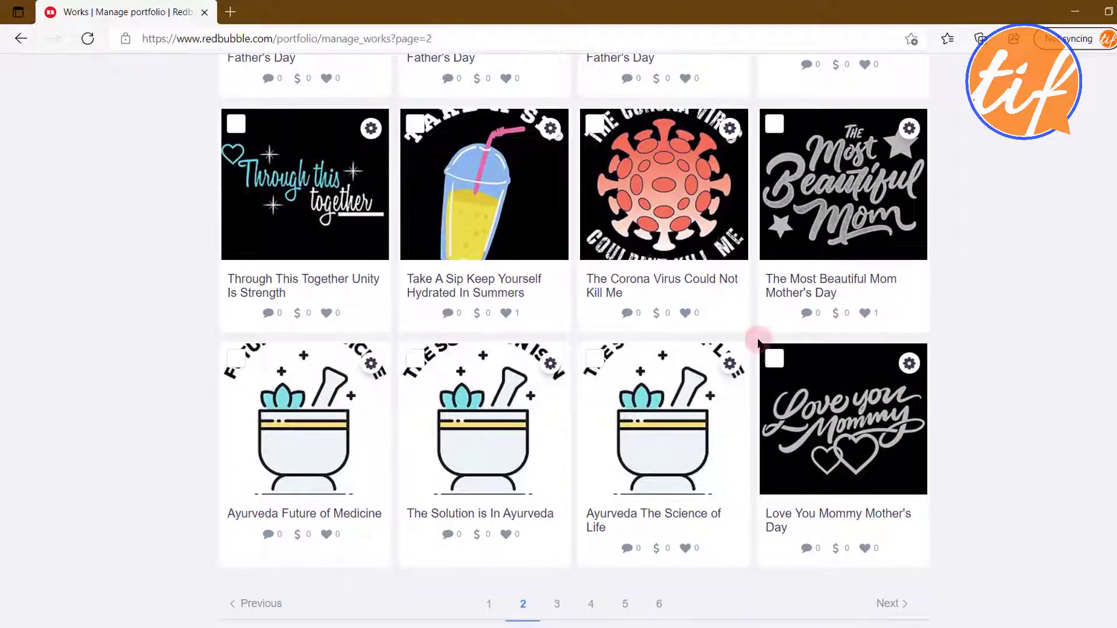
scroll(757, 323, "up", 1)
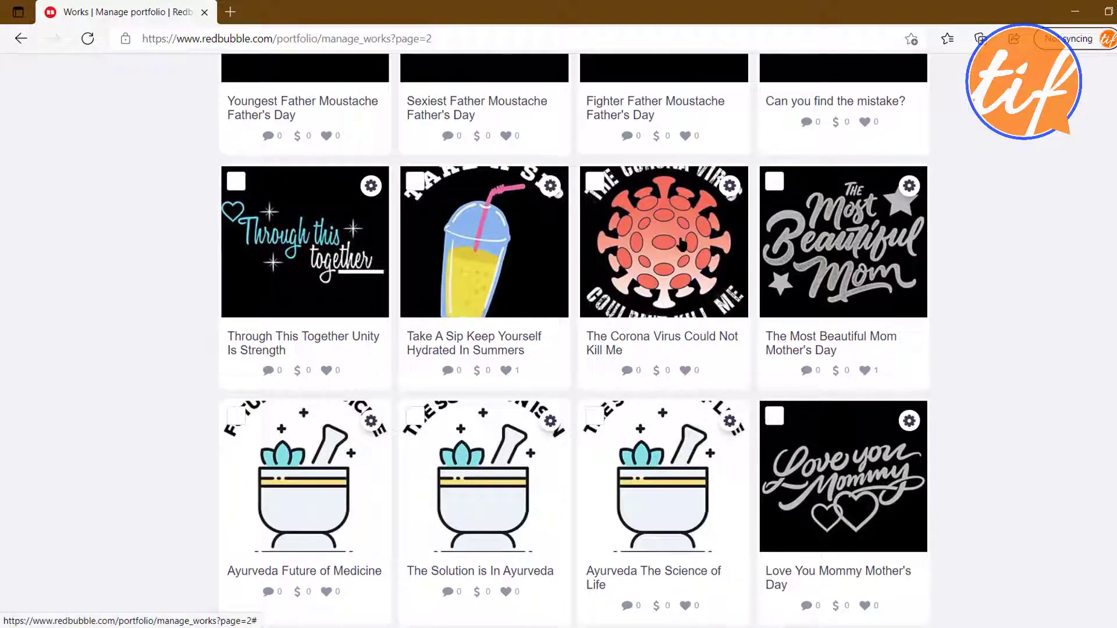
scroll(664, 273, "up", 1)
left_click(594, 239)
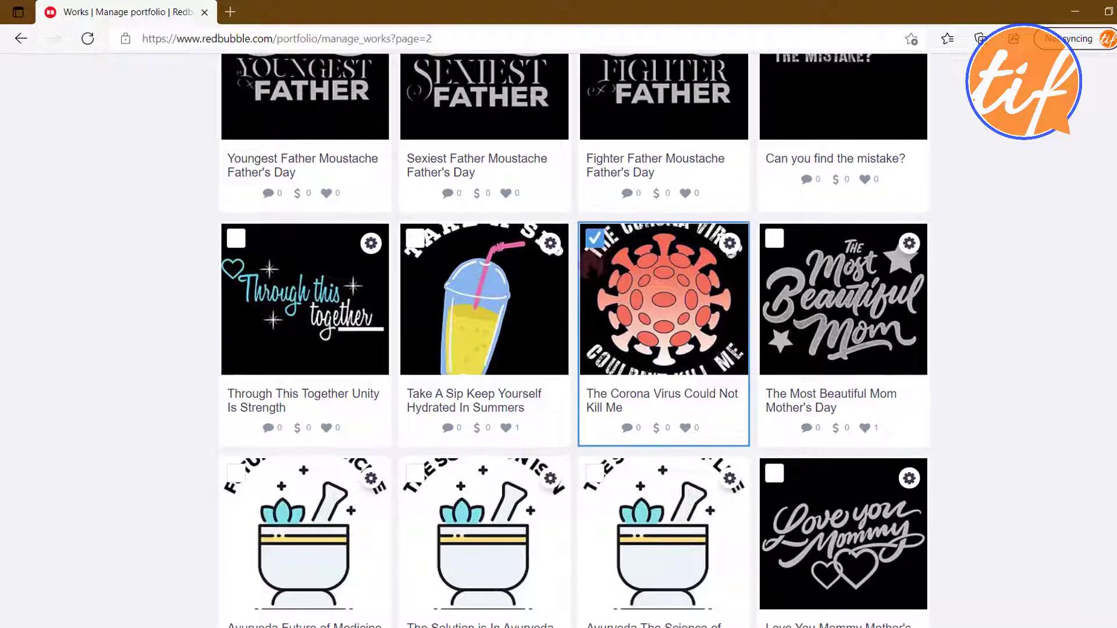
Add Take A Sip Keep Yourself Hydrated In Summers and the three Ayurveda works at the end of page 2 to the selection.
left_click(413, 239)
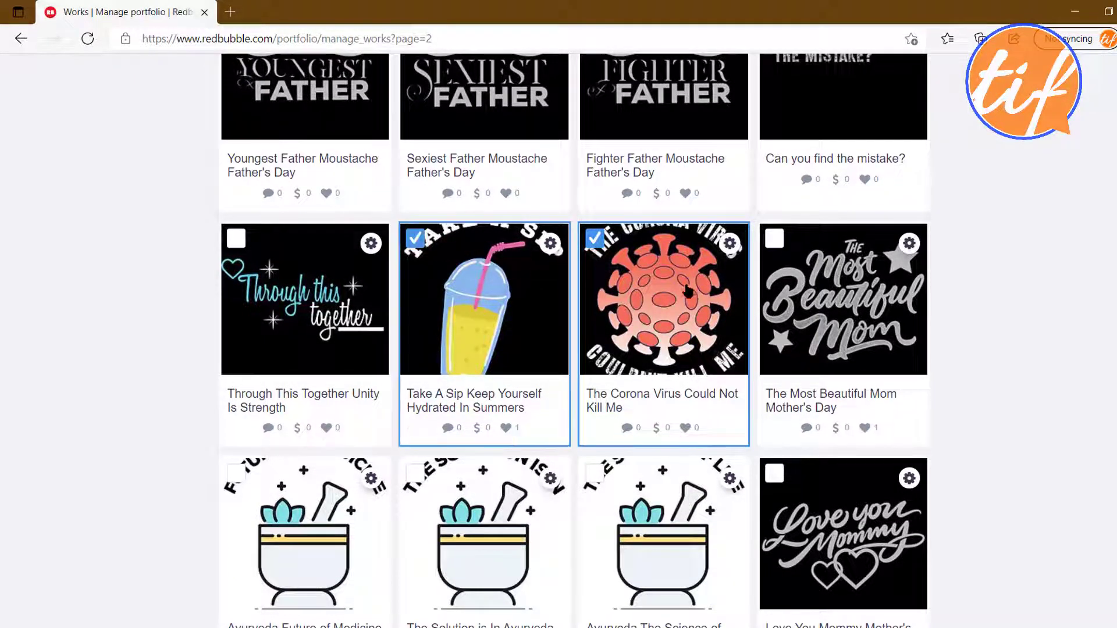
scroll(693, 352, "down", 3)
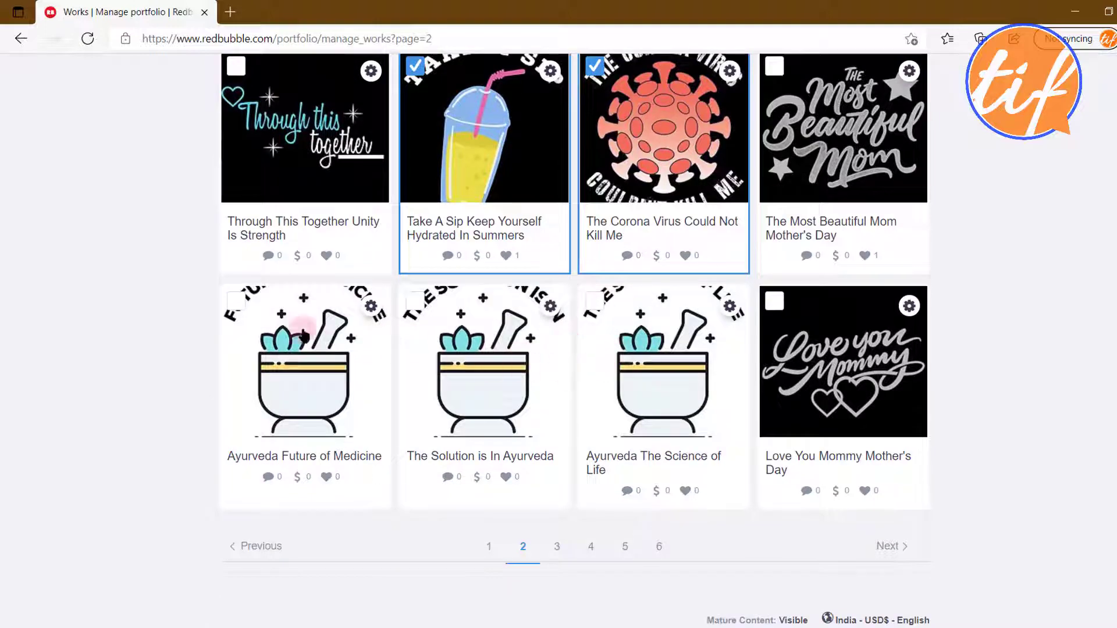
left_click(236, 300)
left_click(415, 301)
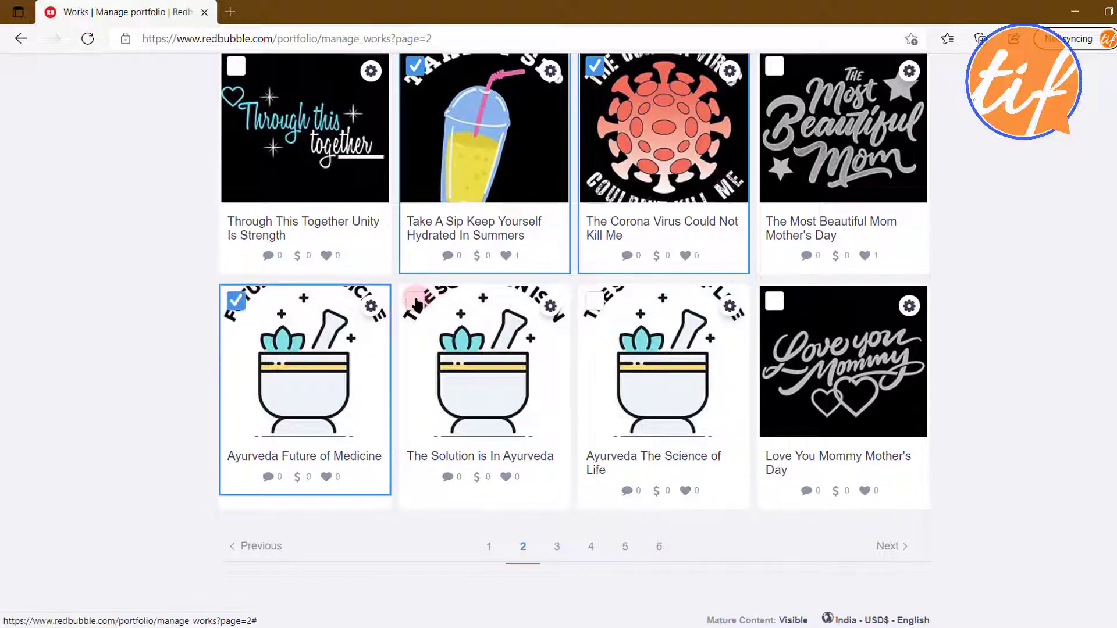
left_click(593, 301)
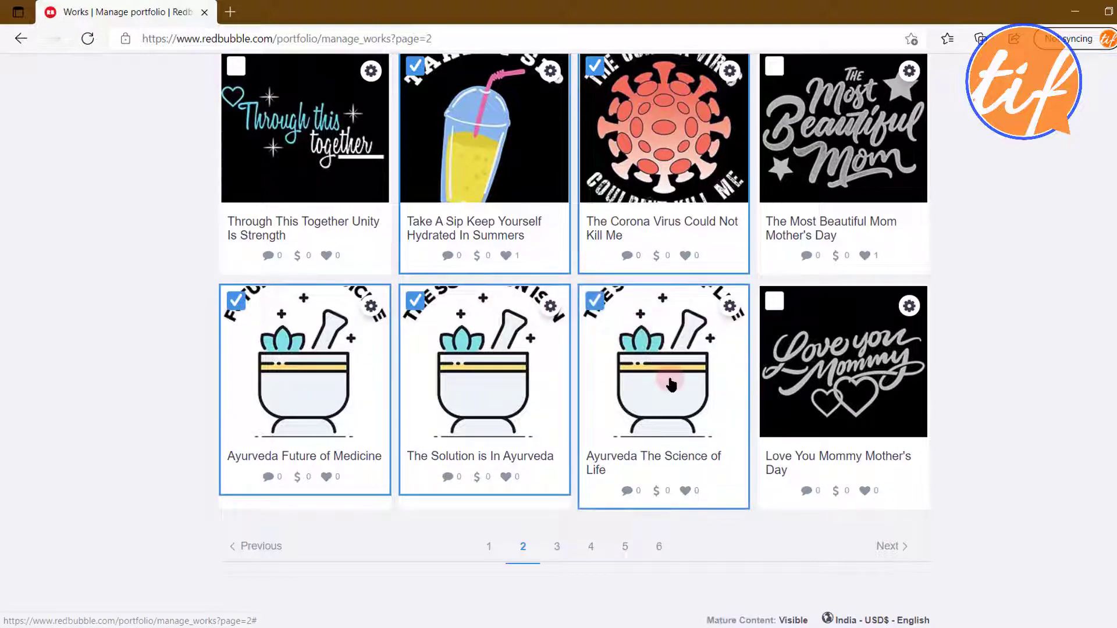
Review the last rows of page 2, checking the selected works and their neighbours for further unwanted designs.
scroll(669, 380, "up", 3)
scroll(675, 385, "up", 1)
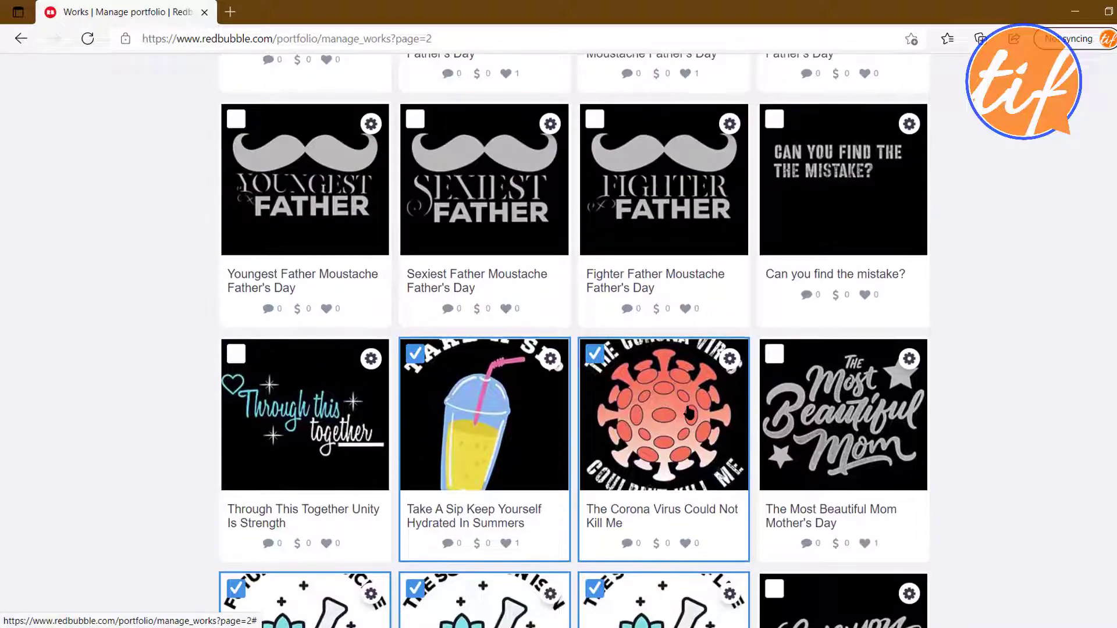
scroll(689, 411, "down", 1)
scroll(689, 411, "down", 1)
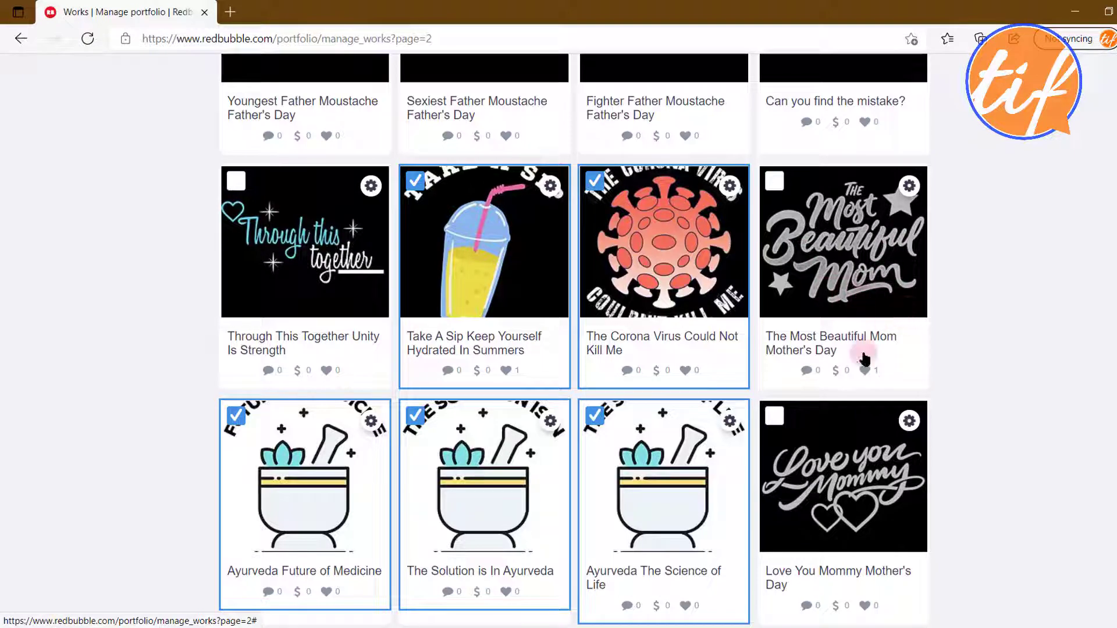
scroll(858, 387, "down", 2)
scroll(861, 401, "up", 2)
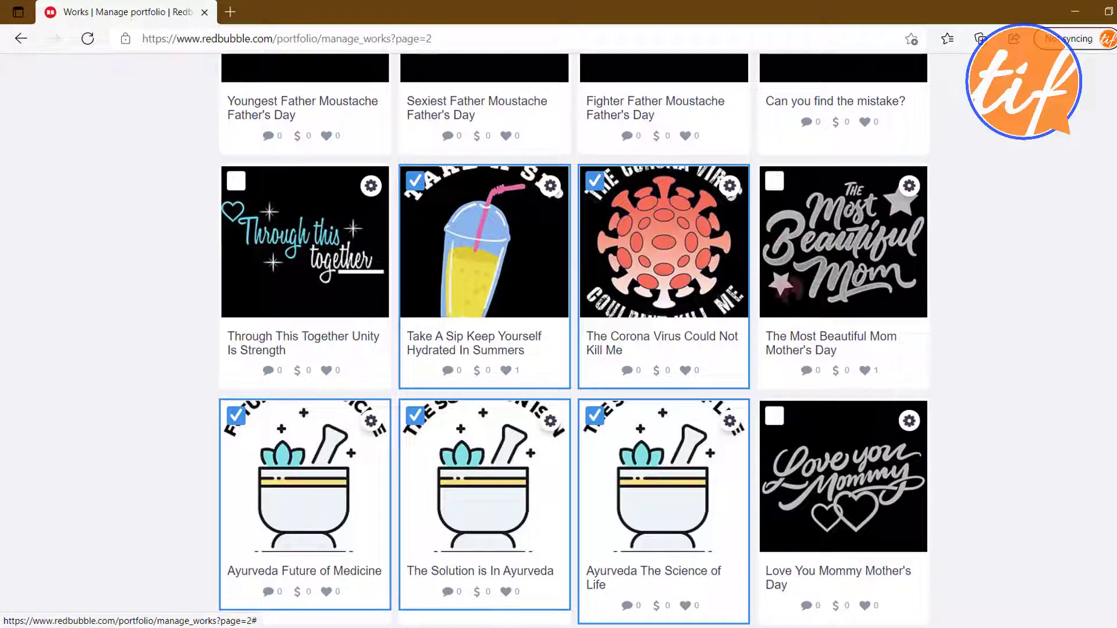
scroll(853, 509, "down", 2)
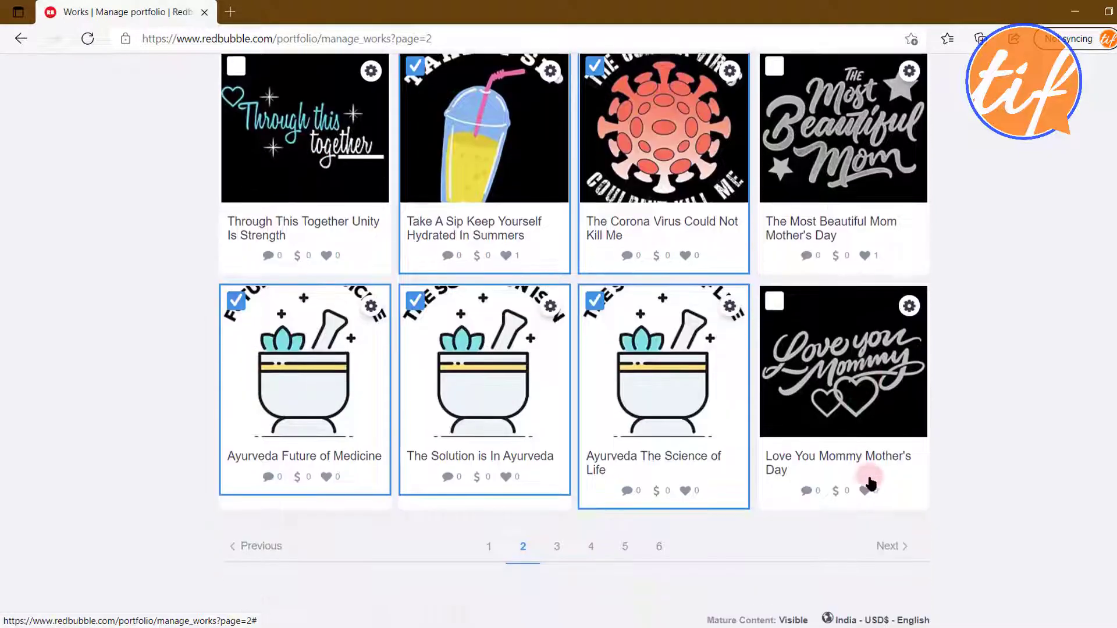
scroll(878, 430, "up", 3)
scroll(879, 430, "up", 2)
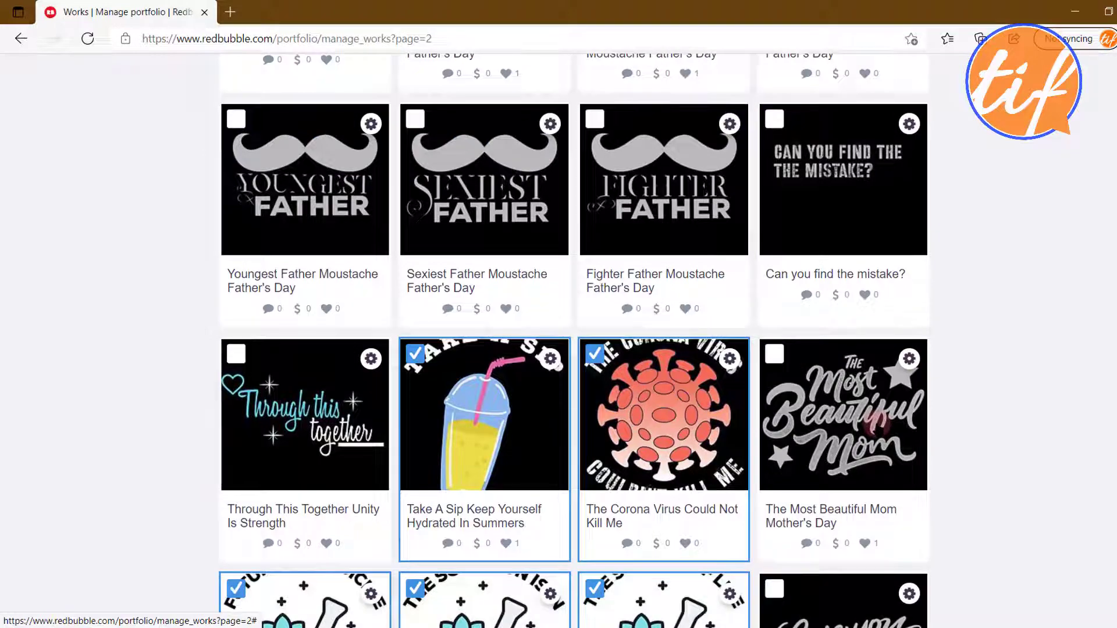
scroll(876, 426, "down", 4)
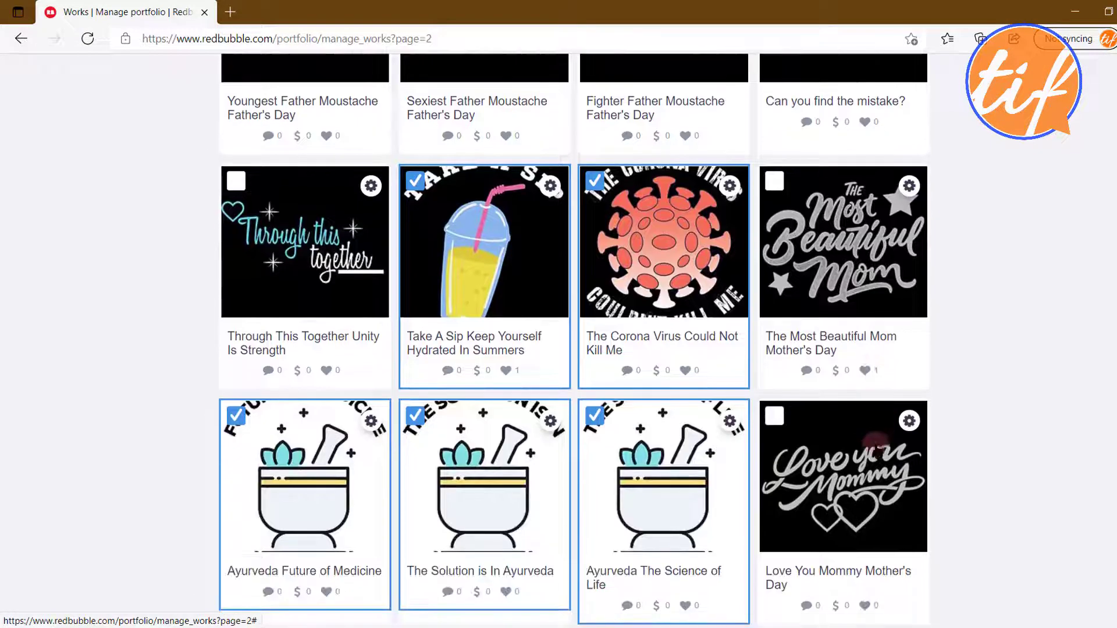
scroll(860, 457, "up", 2)
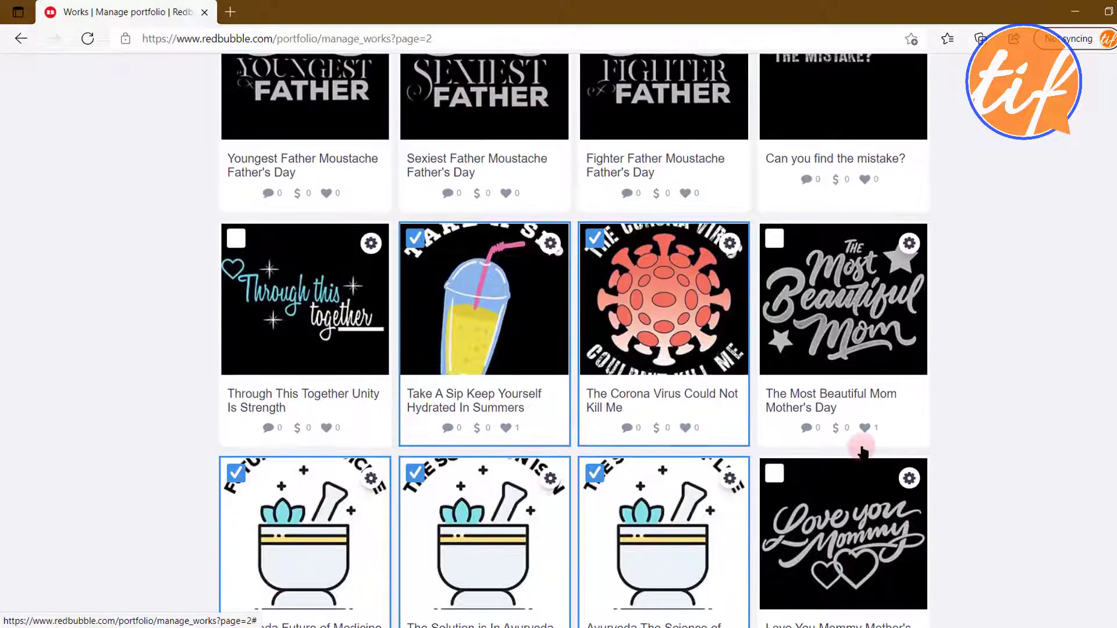
Delete the five selected works from the portfolio and confirm the deletion.
scroll(863, 451, "up", 20)
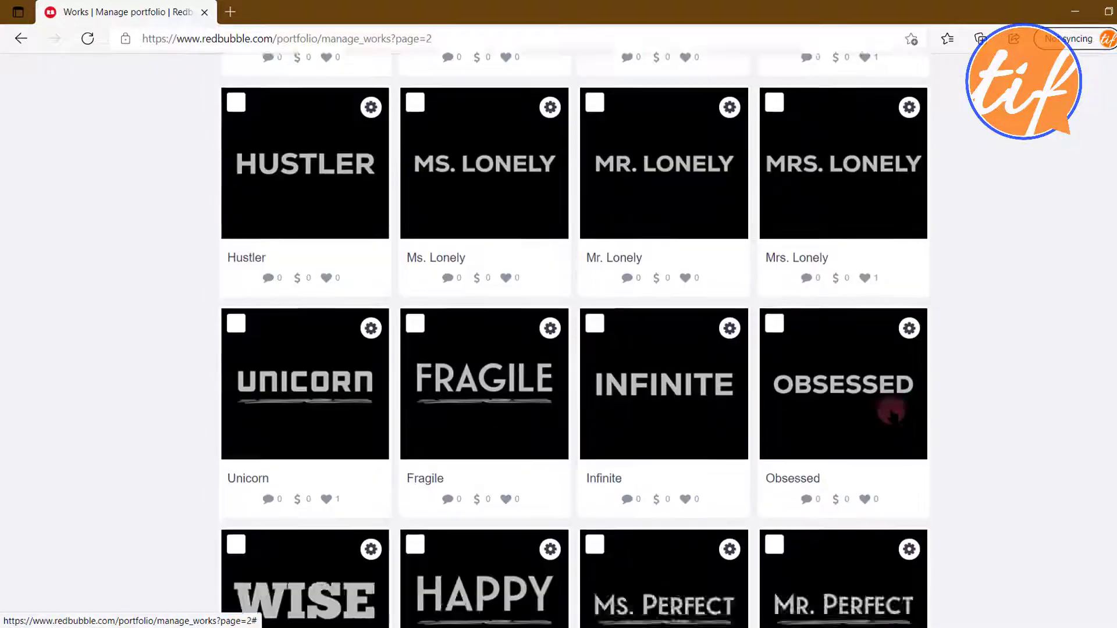
scroll(905, 400, "up", 12)
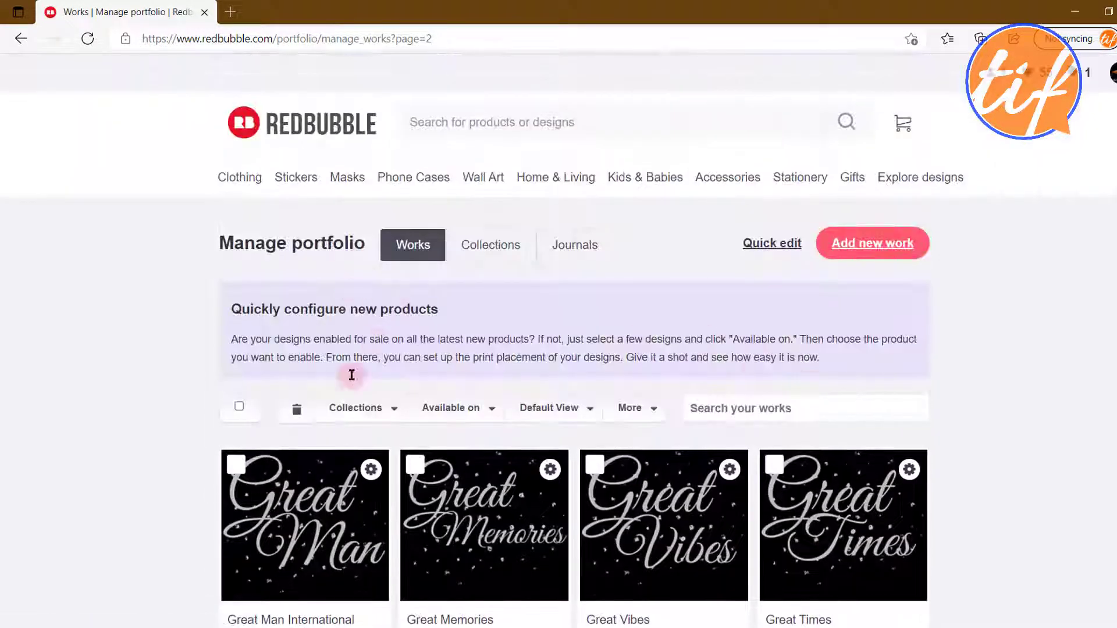
left_click(296, 410)
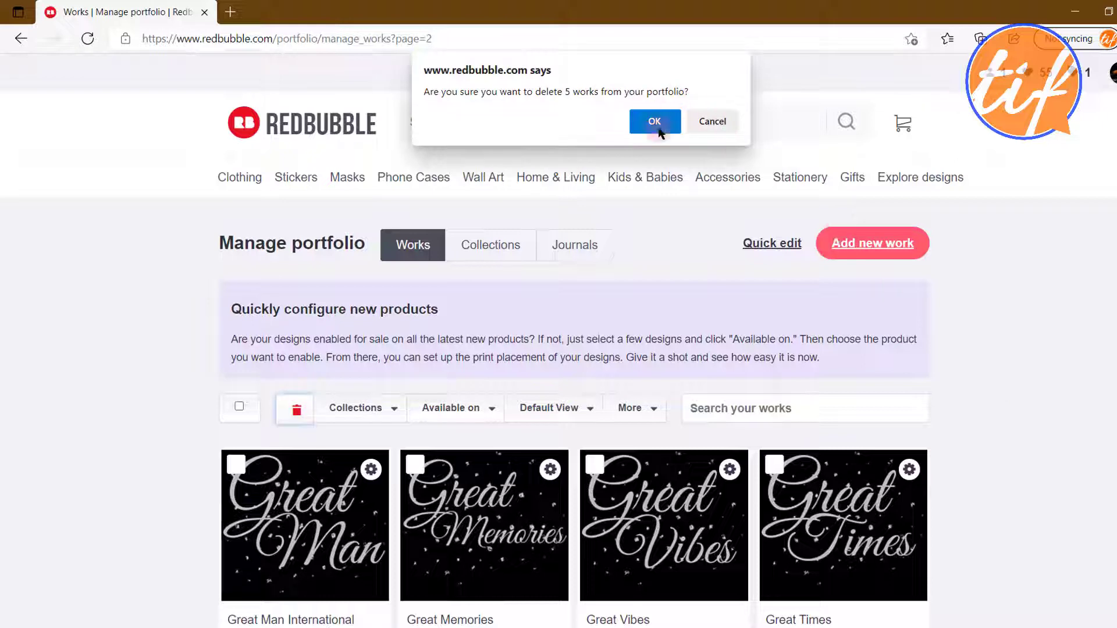
left_click(654, 122)
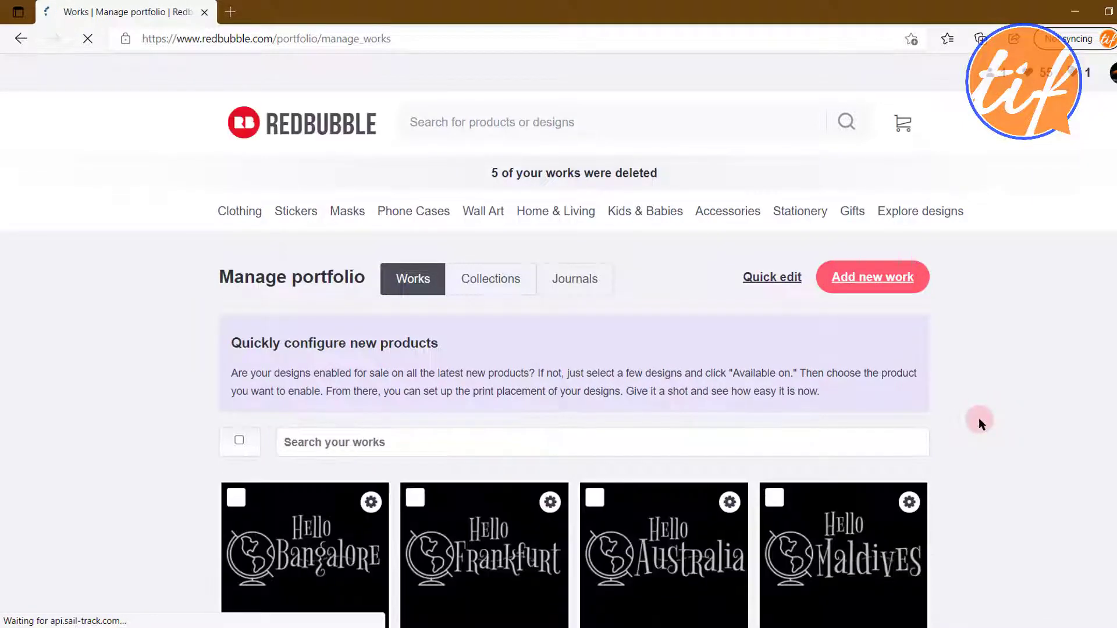
Skip past the travel and slogan works on the first page and reopen page 2 of the portfolio.
scroll(671, 441, "down", 2)
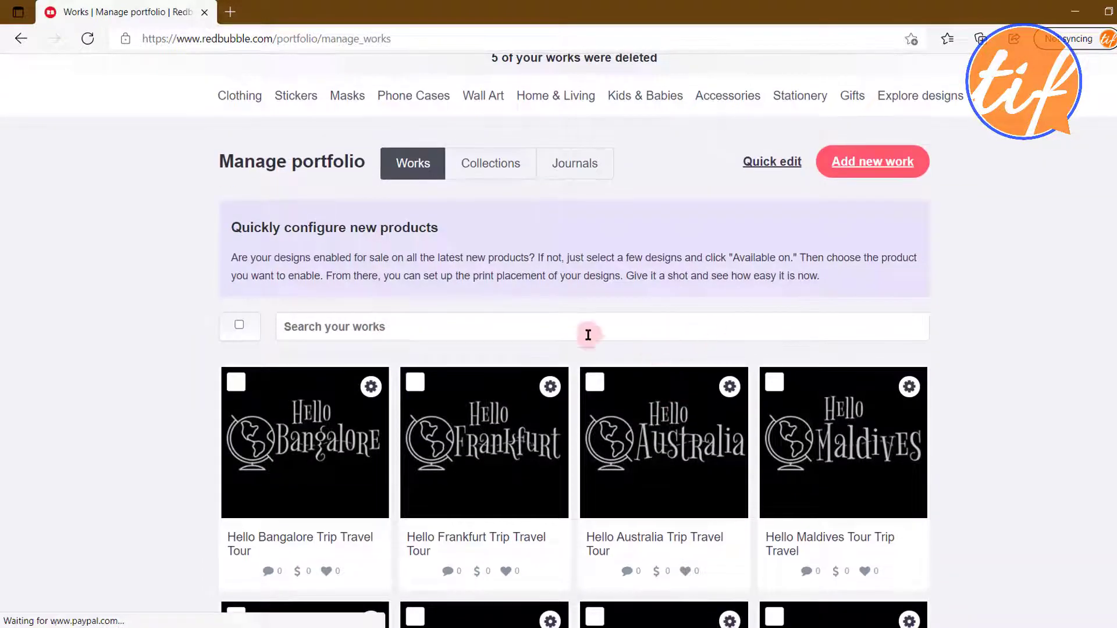
scroll(639, 323, "down", 2)
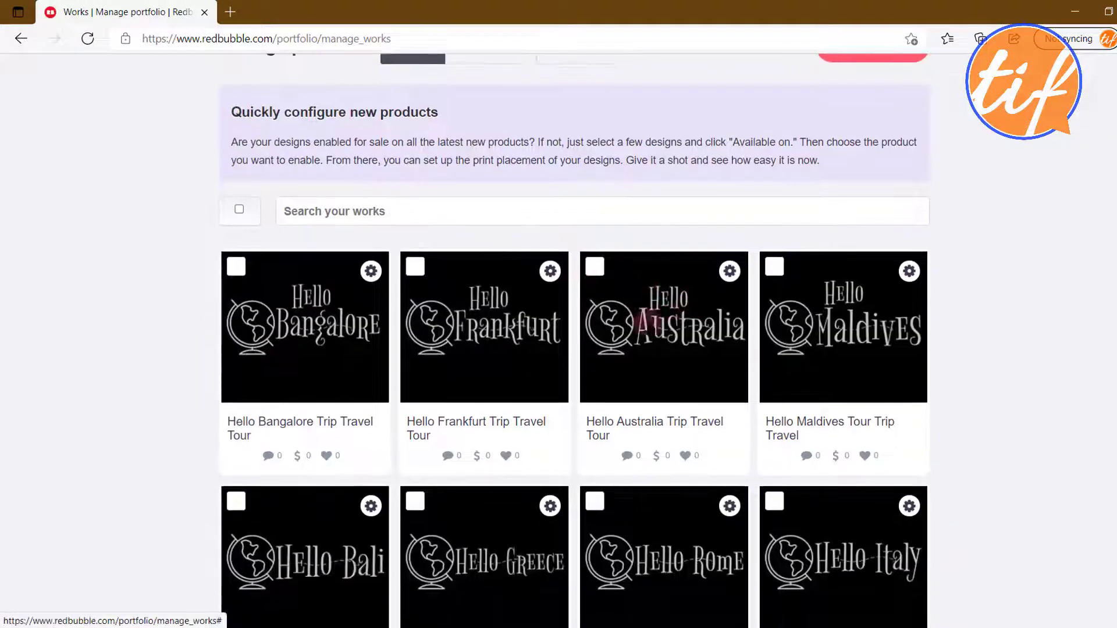
scroll(736, 361, "down", 20)
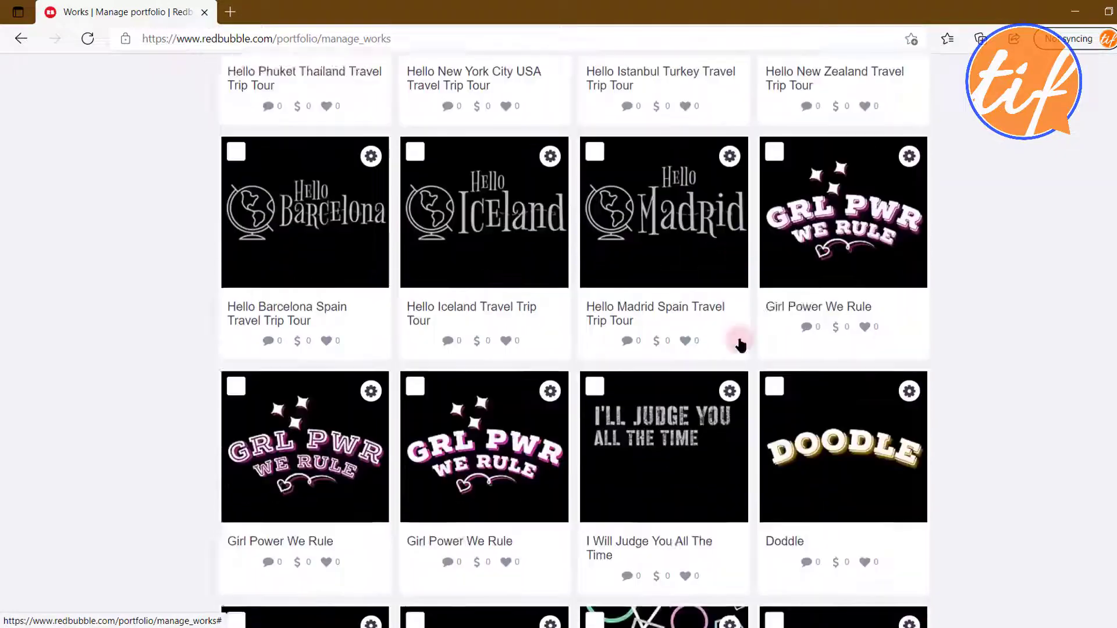
scroll(751, 337, "down", 15)
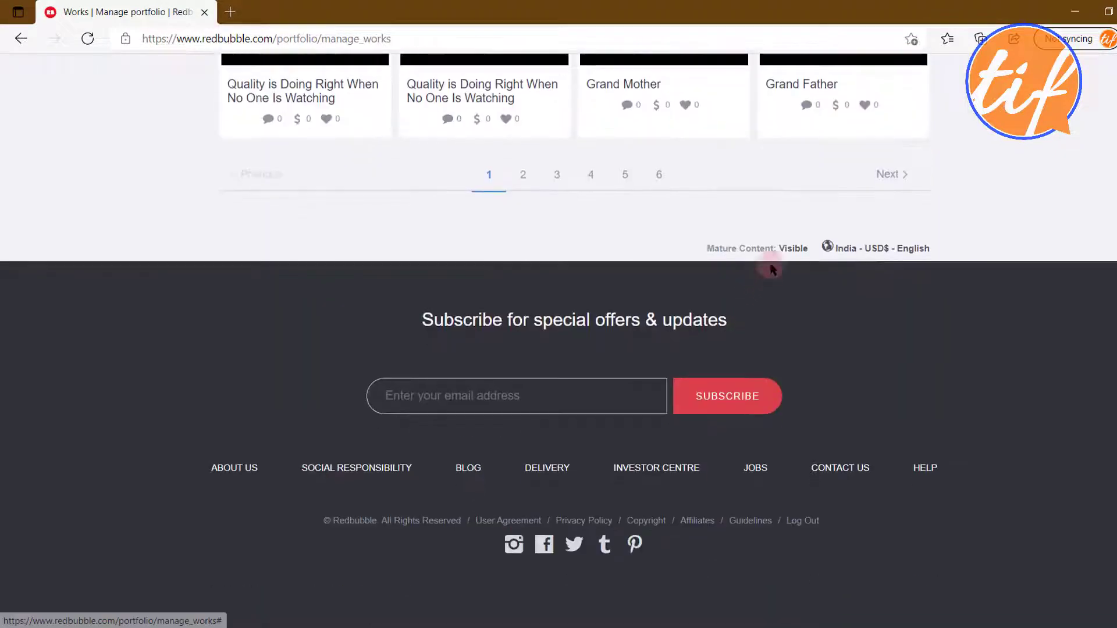
left_click(523, 174)
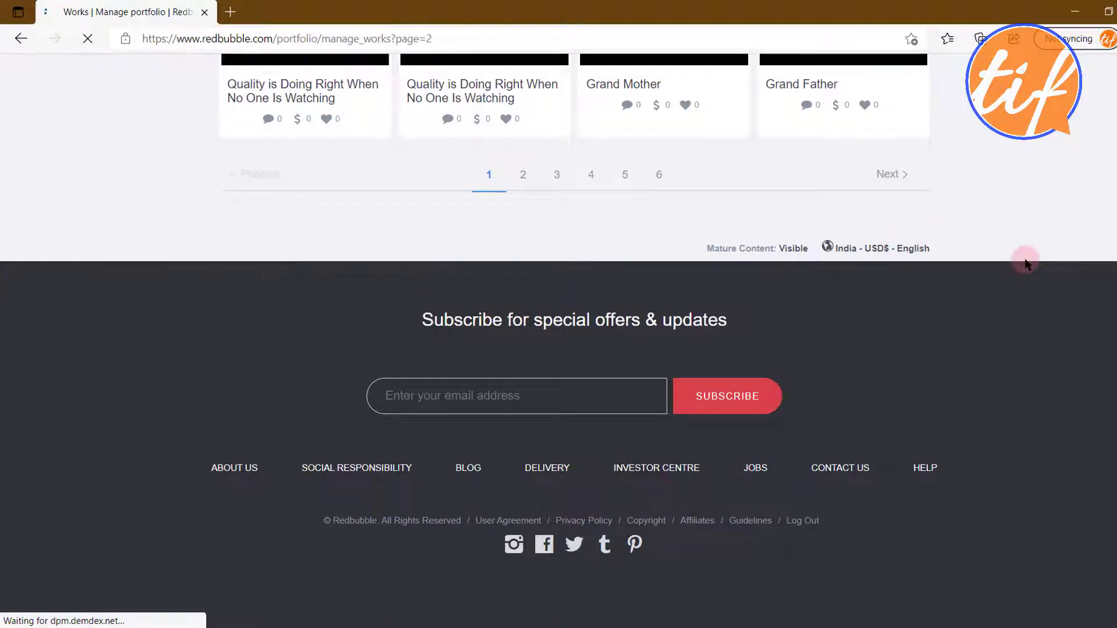
Select Weekdays Days of the Week, No Smoking, Light Blue Watercolor Monarch Butterflies and Lavender Watercolor Butterflies in the last row of page 2.
scroll(1025, 262, "down", 15)
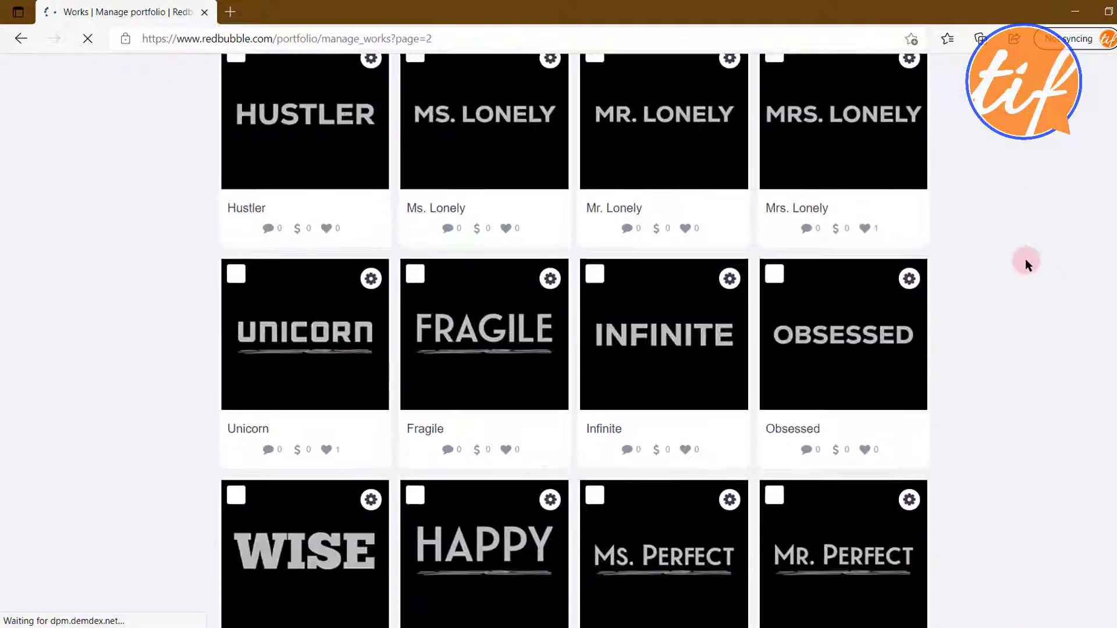
scroll(1025, 263, "down", 20)
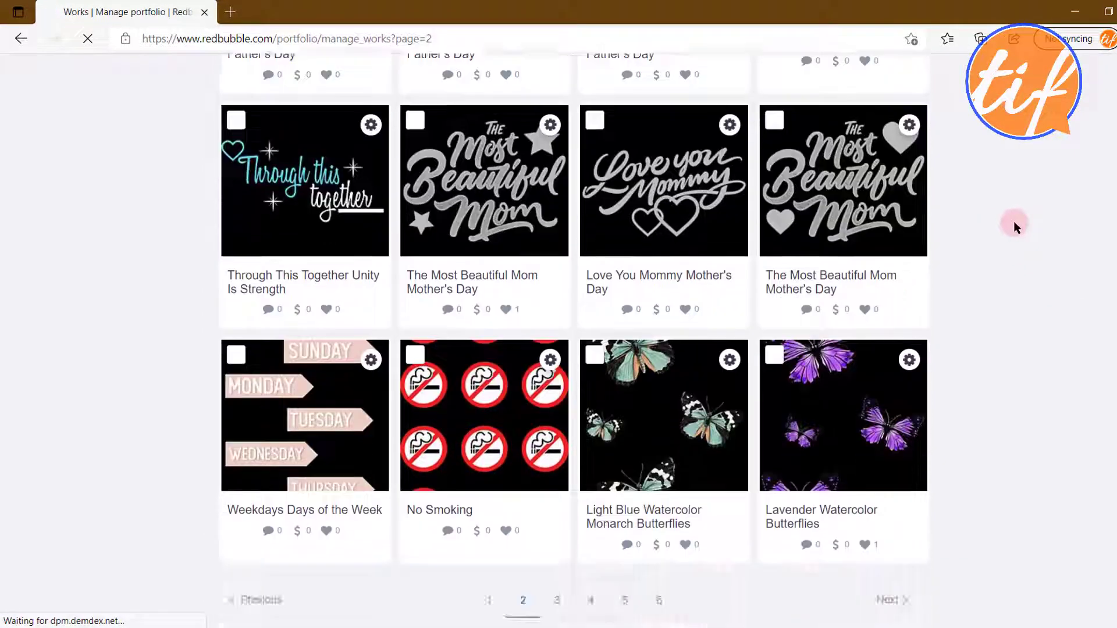
scroll(1030, 257, "down", 2)
scroll(752, 354, "up", 2)
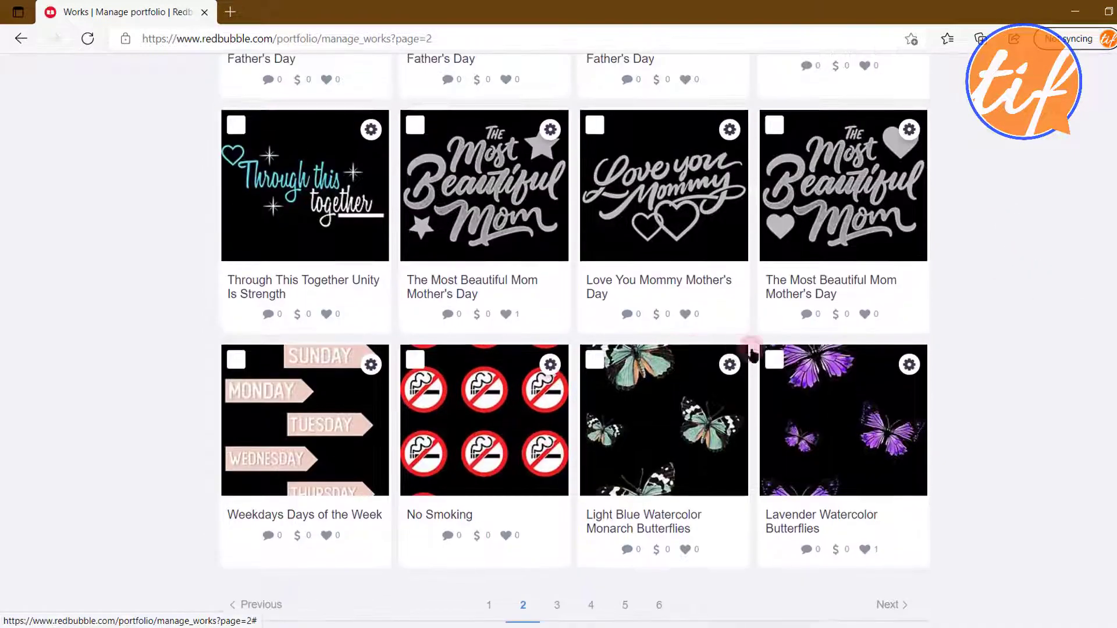
left_click(237, 365)
left_click(414, 359)
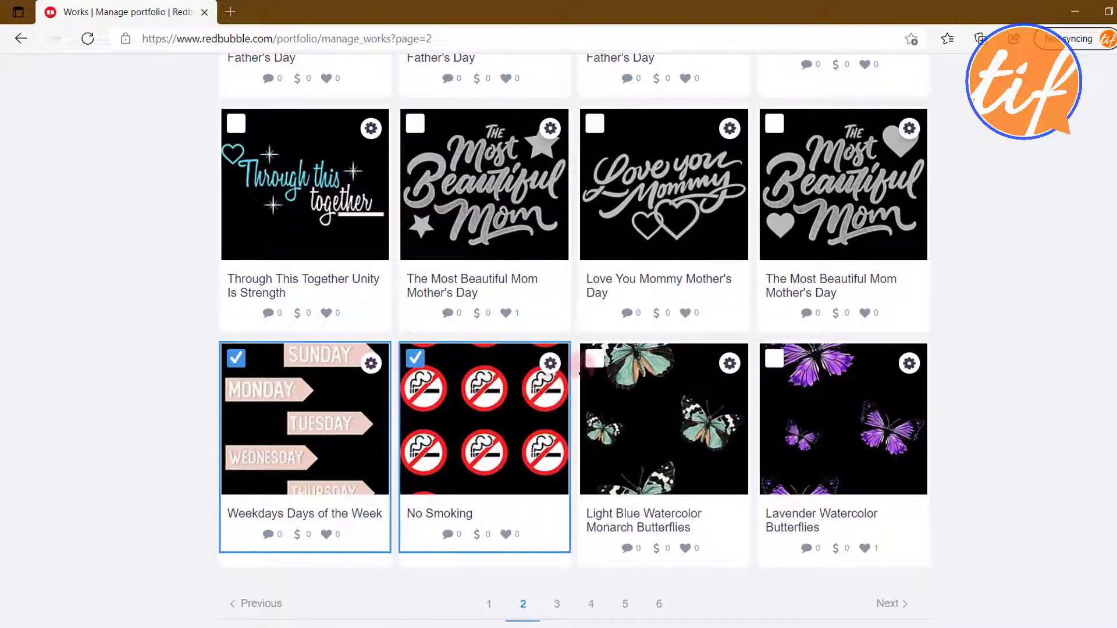
left_click(594, 359)
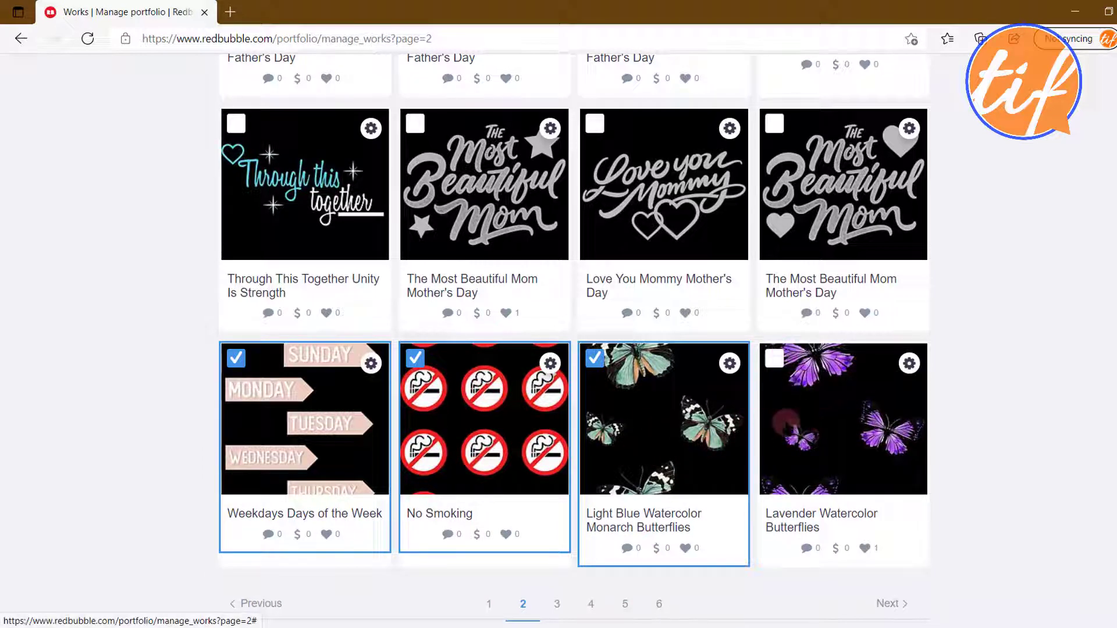
left_click(774, 359)
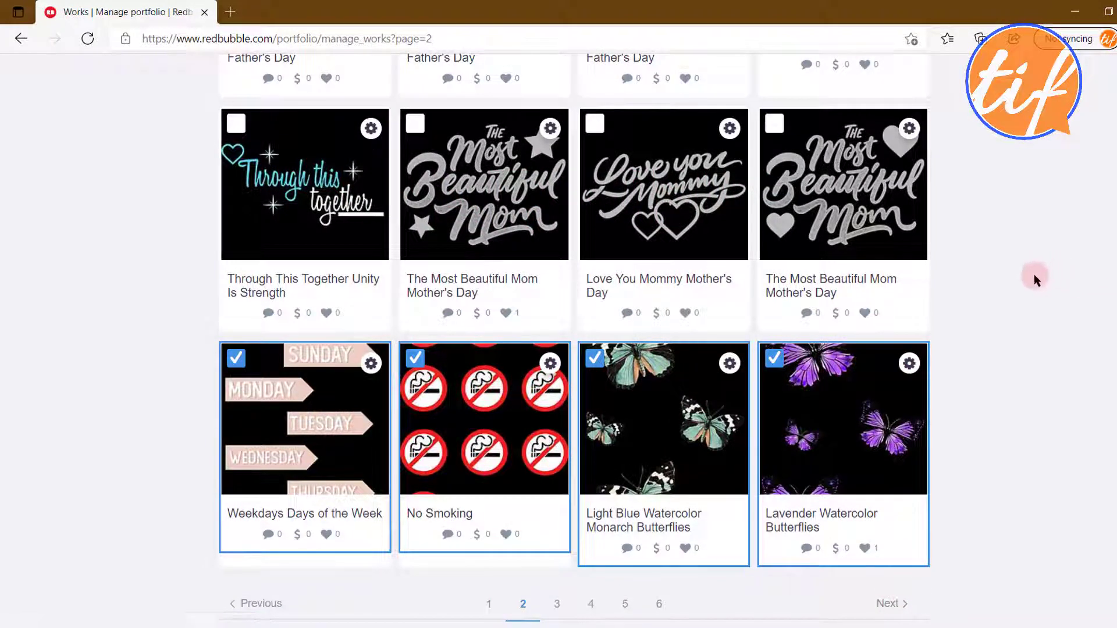
Delete the four selected weekday, no-smoking and butterfly works and confirm the deletion.
scroll(1034, 274, "up", 15)
scroll(1031, 304, "up", 20)
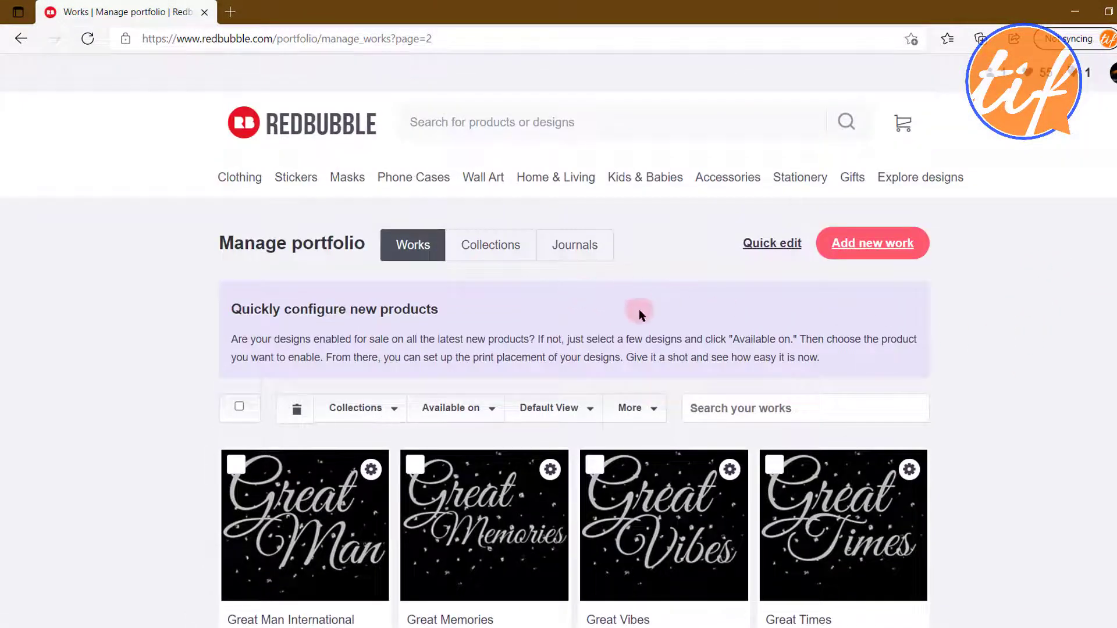
left_click(297, 412)
left_click(654, 116)
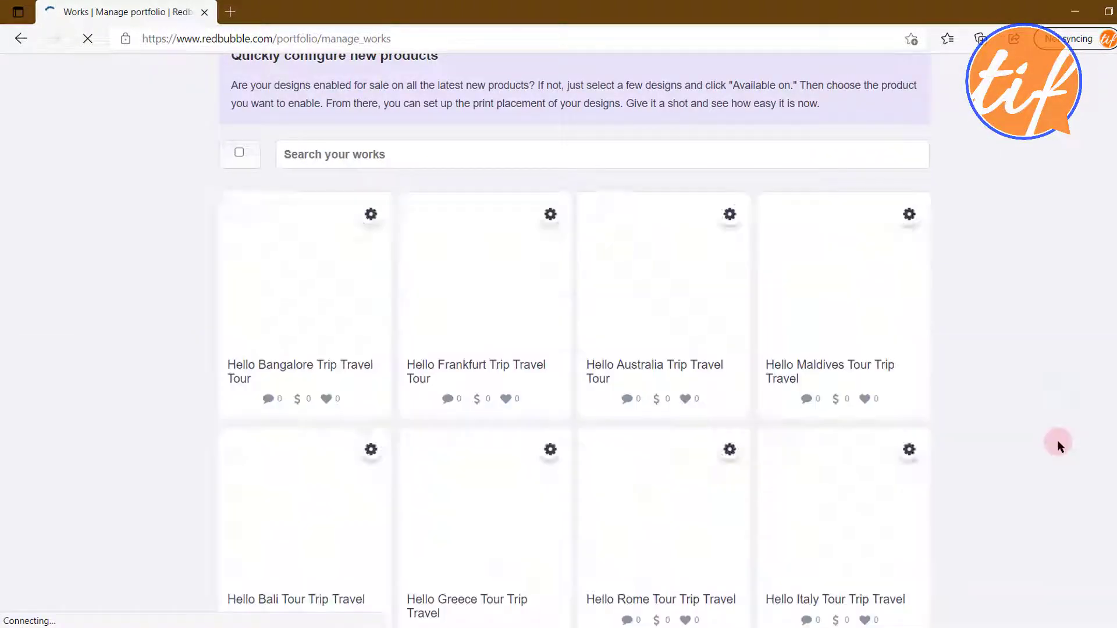
Move past the first page of works and open page 3 of the portfolio.
scroll(1055, 459, "down", 15)
scroll(1049, 480, "down", 20)
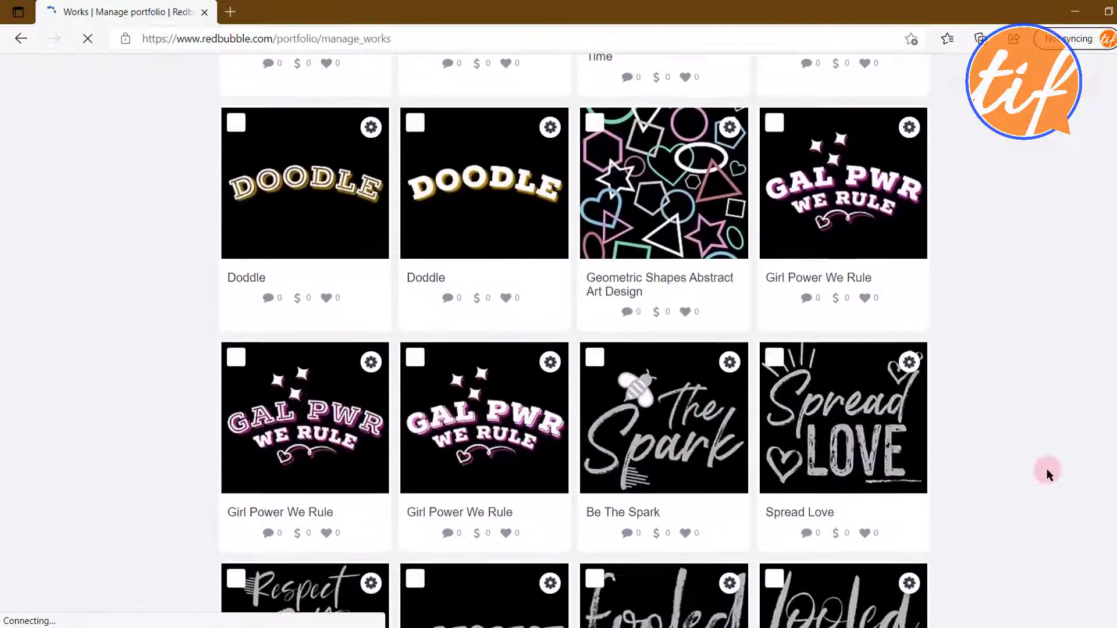
scroll(1045, 478, "down", 5)
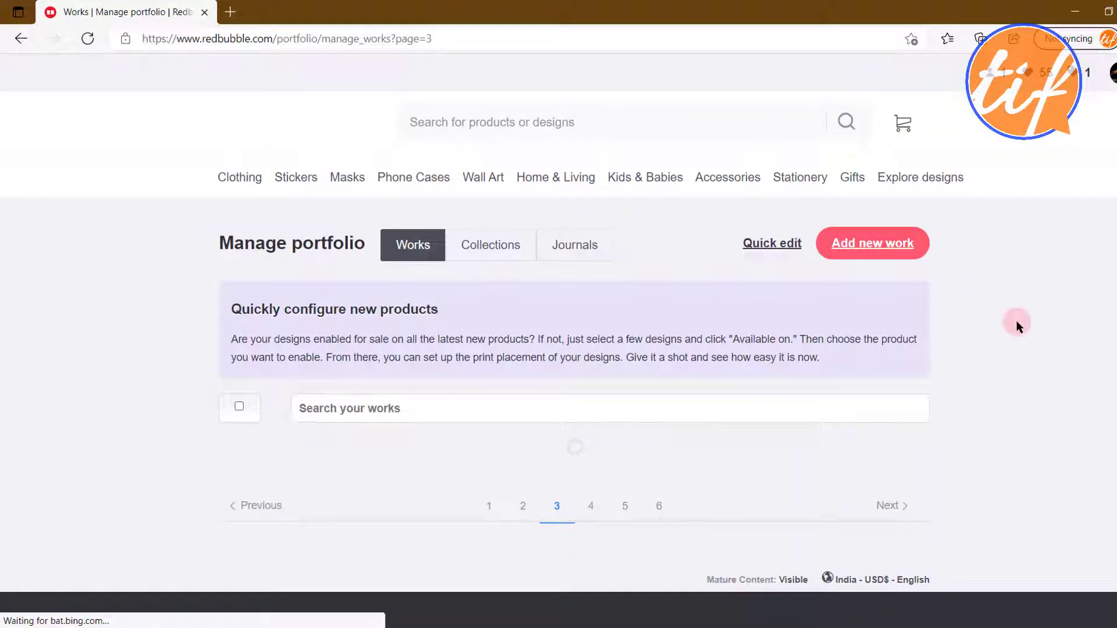
Look through the works on page 3 without selecting any and open page 4 of the portfolio.
scroll(1026, 317, "down", 7)
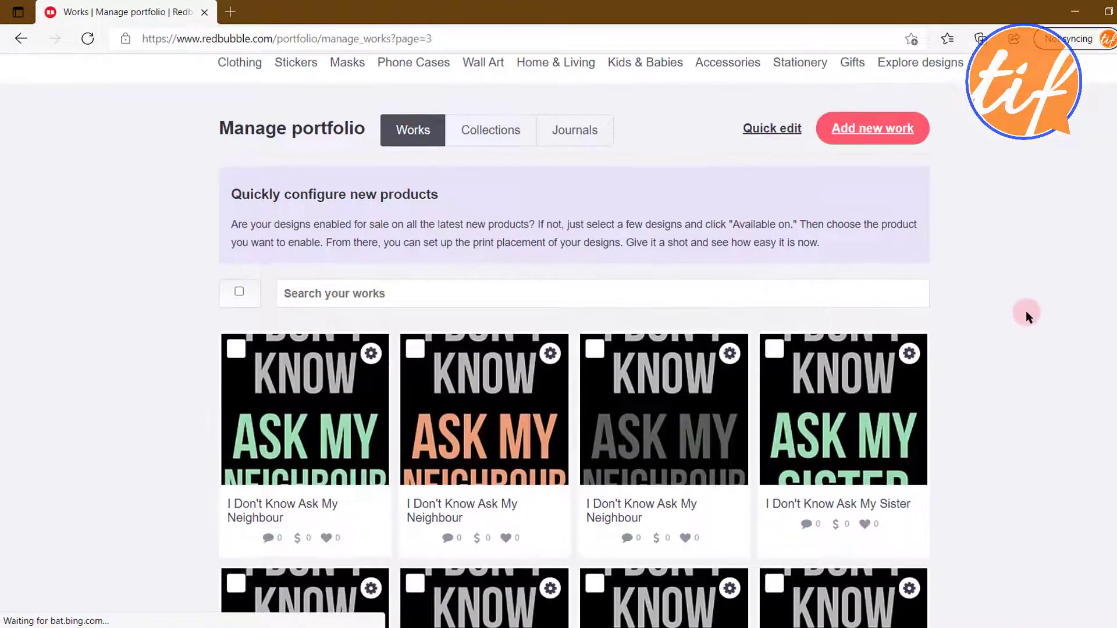
scroll(1024, 298, "down", 8)
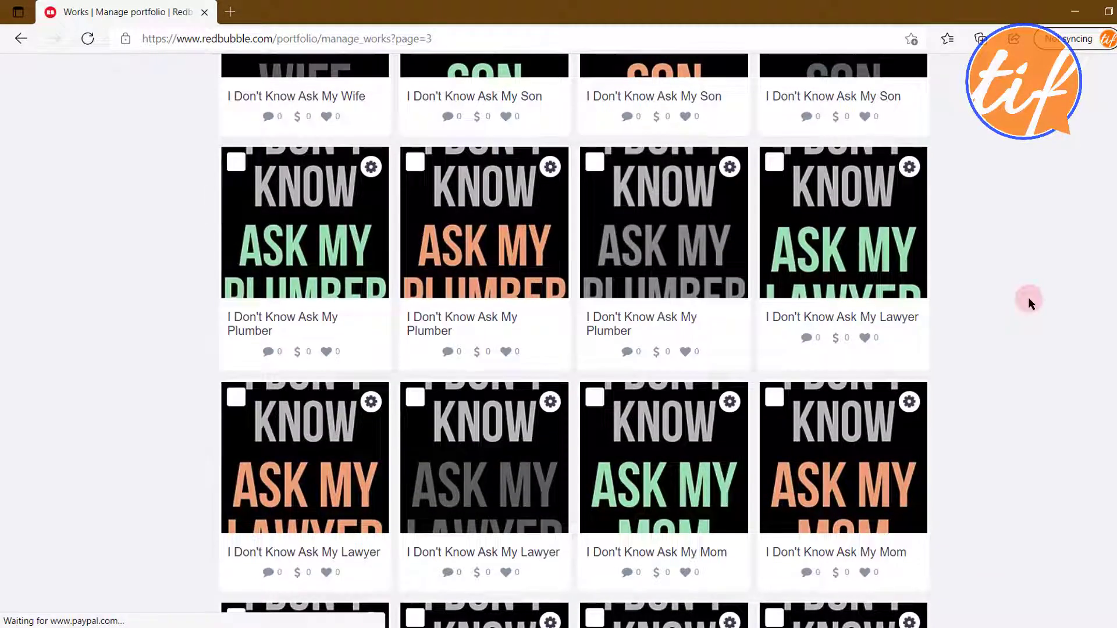
scroll(1028, 298, "down", 7)
scroll(1013, 304, "down", 3)
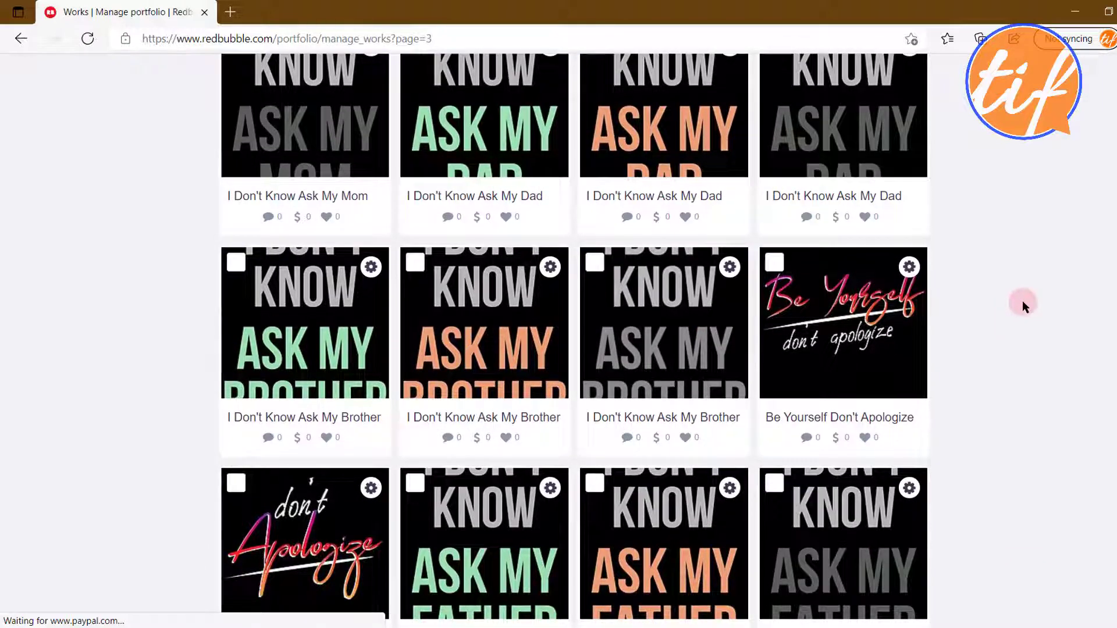
scroll(1034, 305, "down", 2)
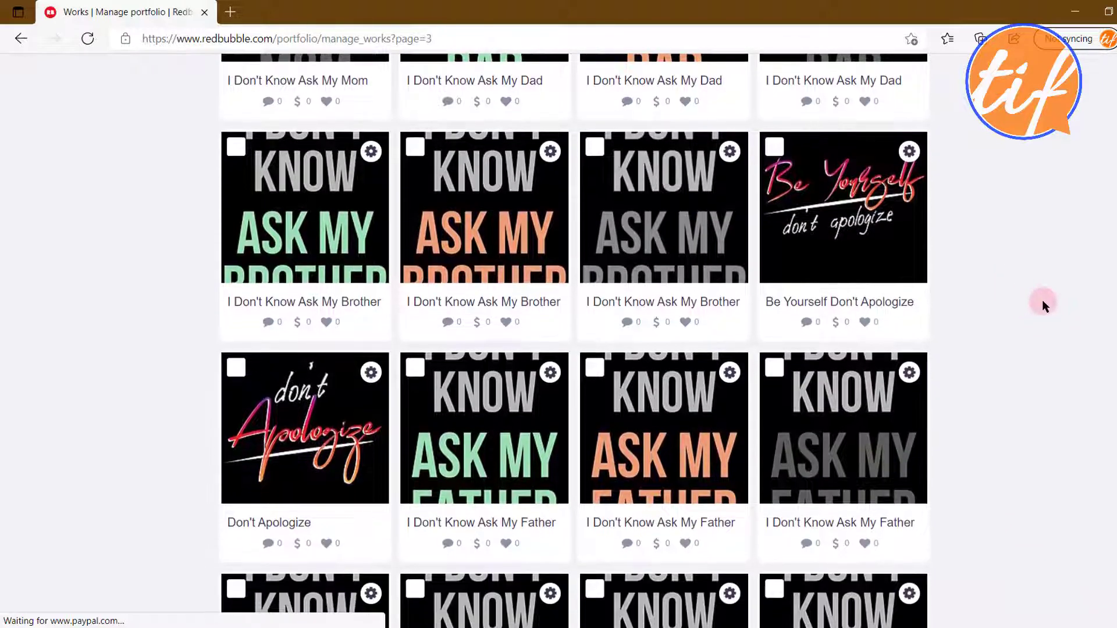
scroll(1042, 303, "down", 9)
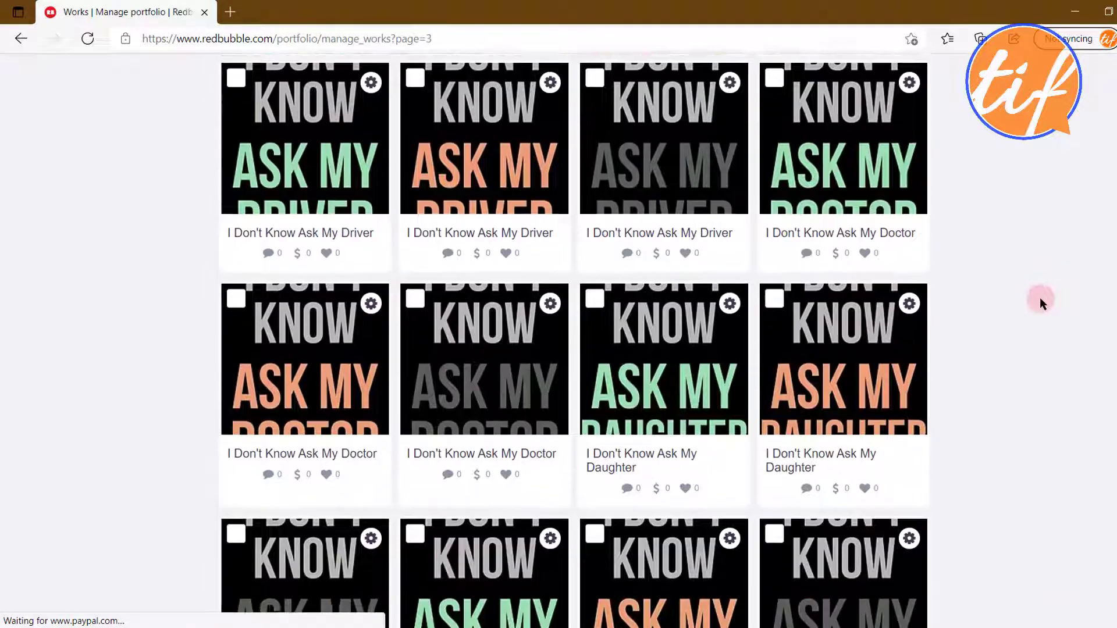
scroll(1040, 301, "down", 8)
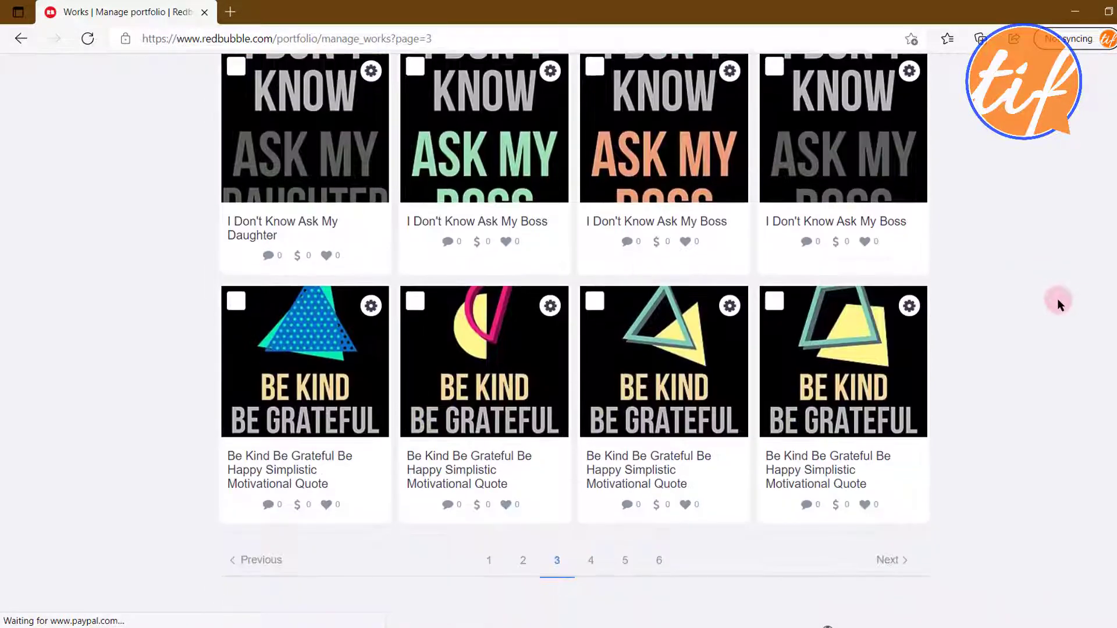
left_click(592, 561)
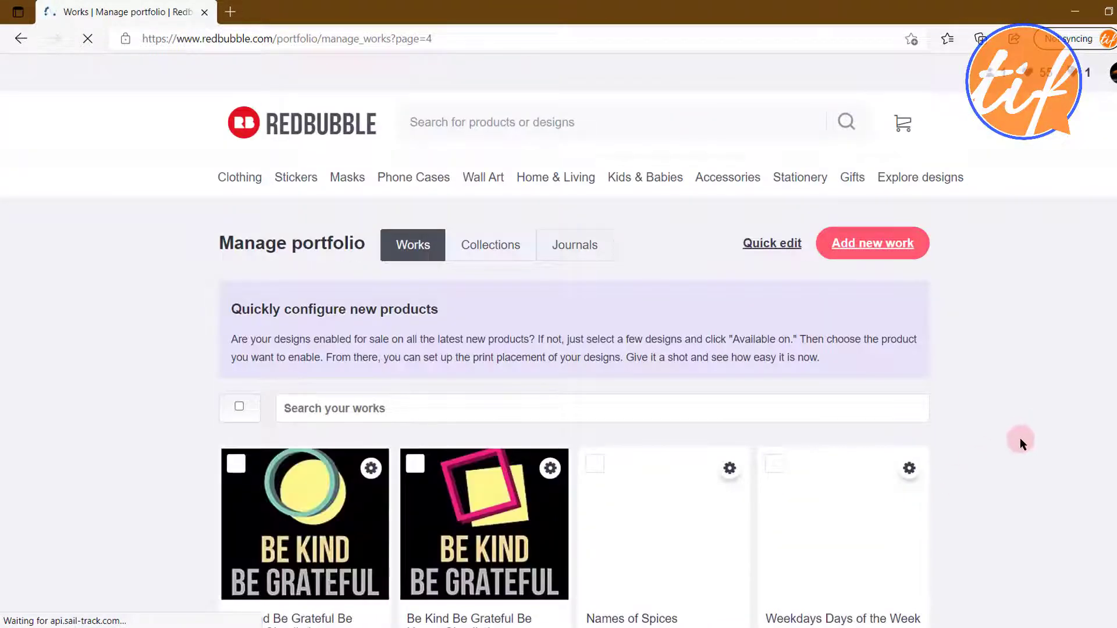
Select the Pineapple pattern work on page 4, leaving the Thank God Its Pineapple designs unselected.
scroll(1020, 441, "down", 7)
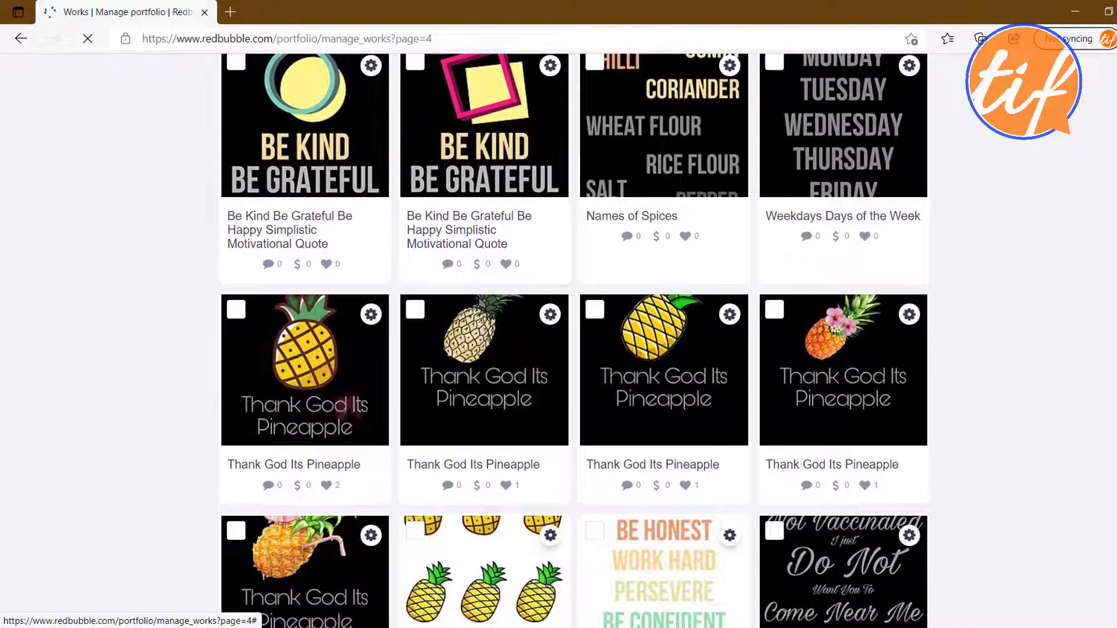
scroll(355, 407, "down", 1)
scroll(357, 411, "down", 1)
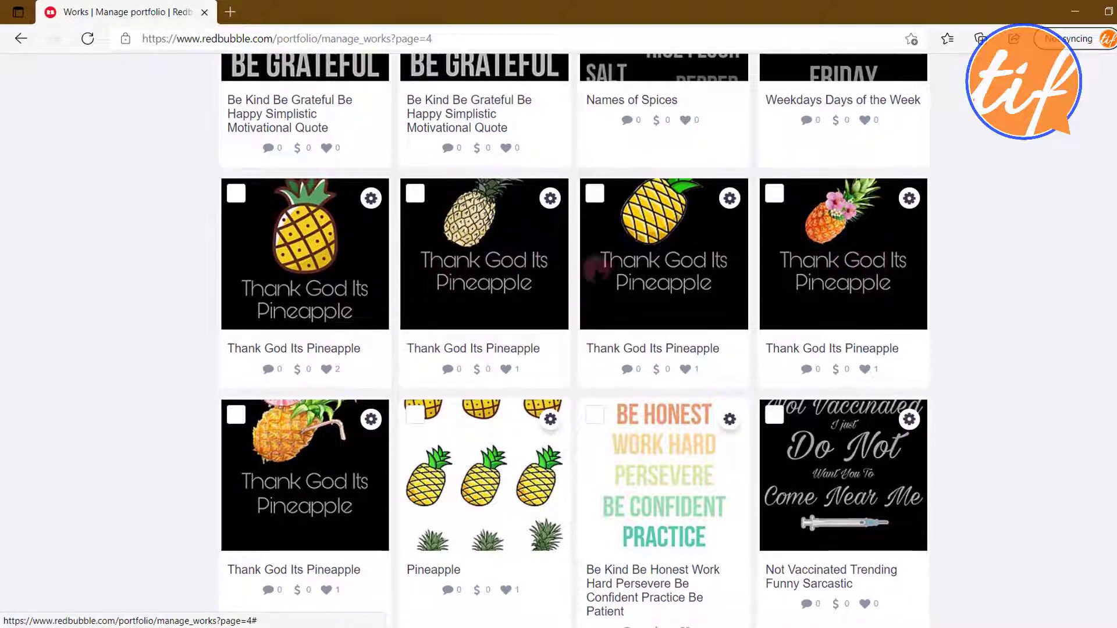
scroll(451, 489, "down", 1)
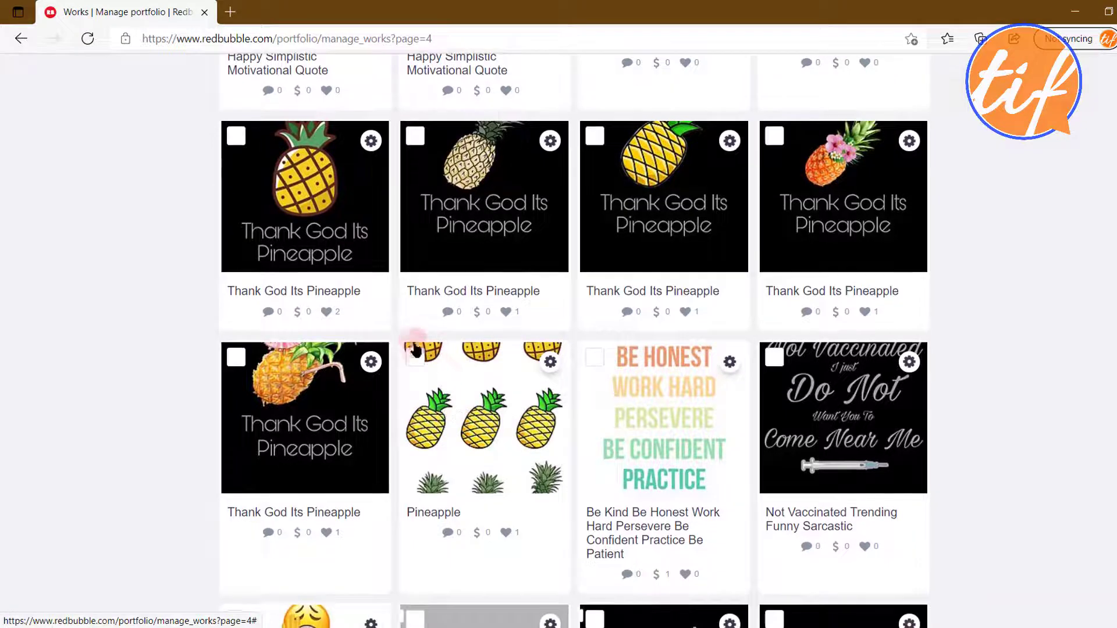
left_click(415, 357)
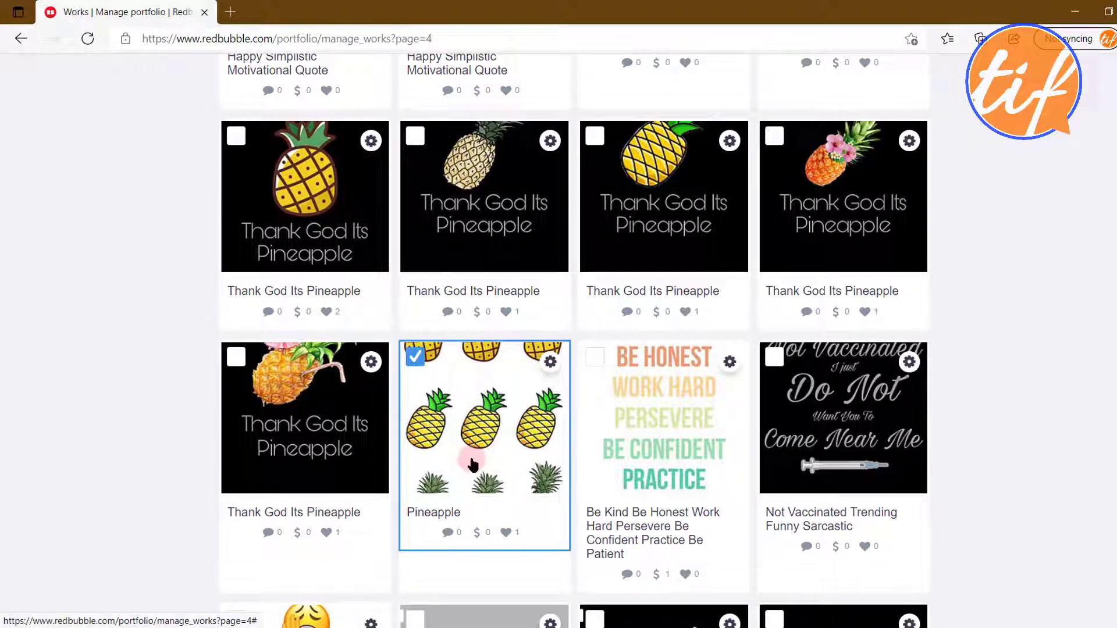
Add the Keep Smiling Beautiful Smile work to the selection, skipping the social distancing and other smile designs.
scroll(460, 440, "down", 2)
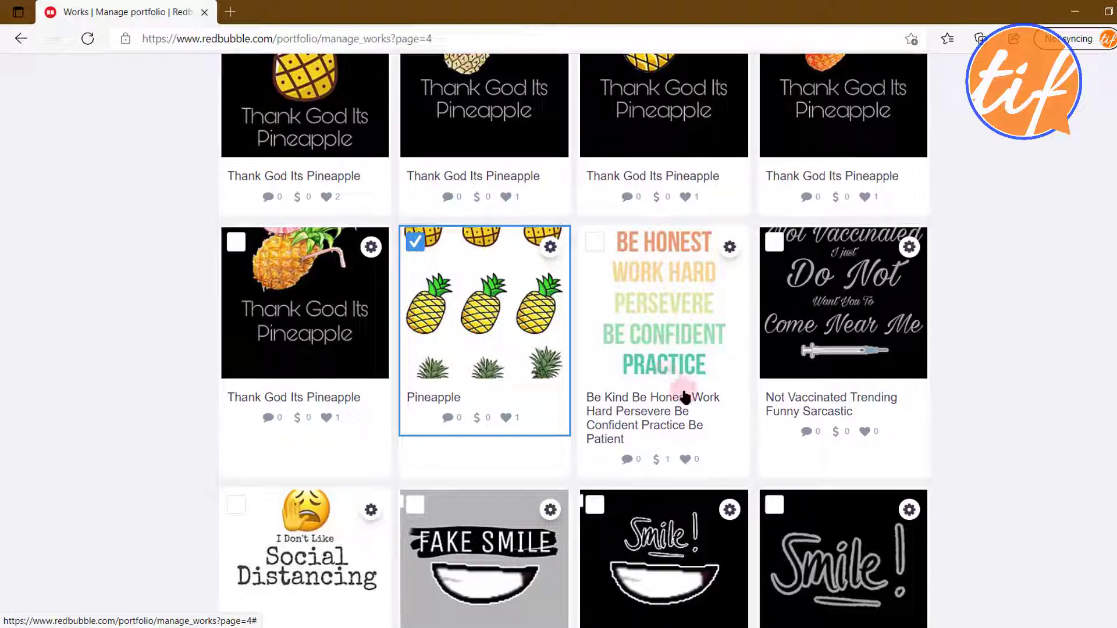
scroll(683, 394, "down", 2)
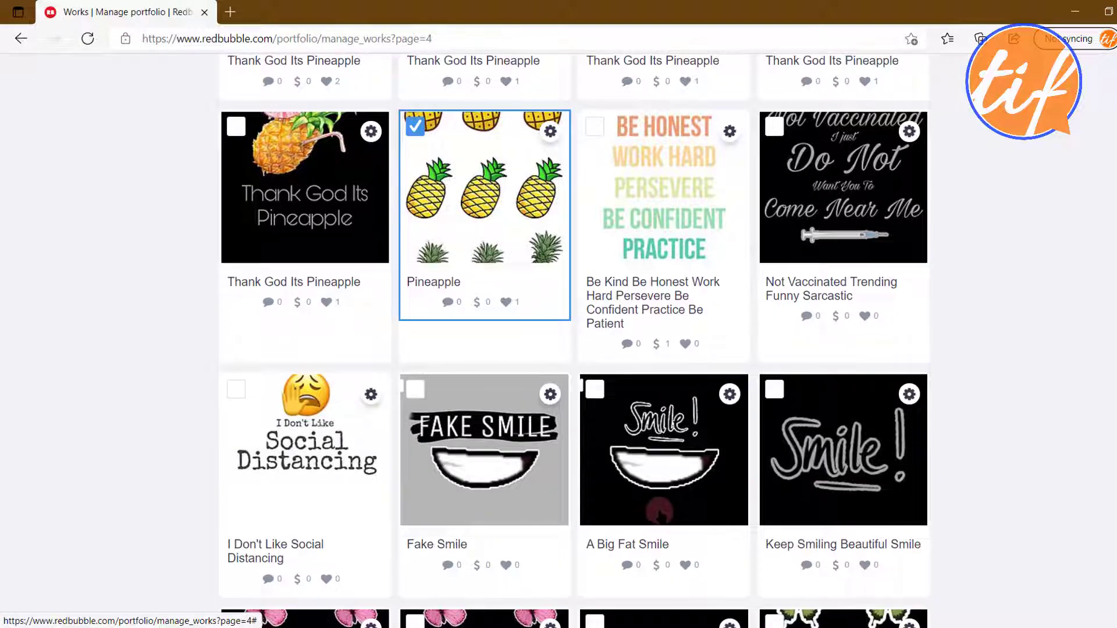
scroll(684, 394, "up", 2)
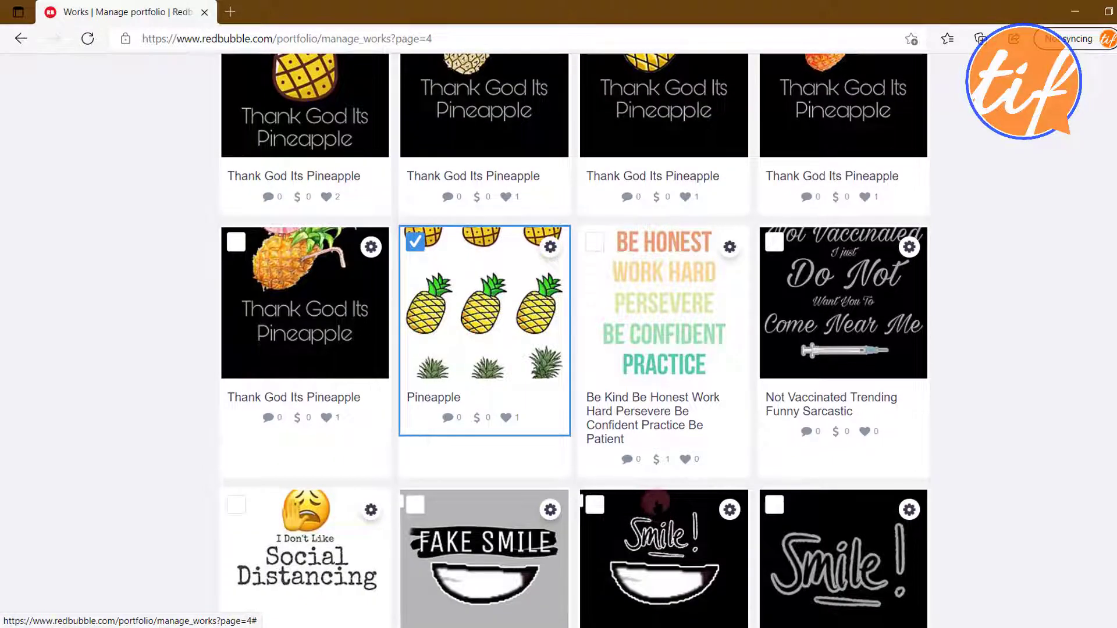
scroll(648, 256, "down", 1)
scroll(833, 386, "down", 3)
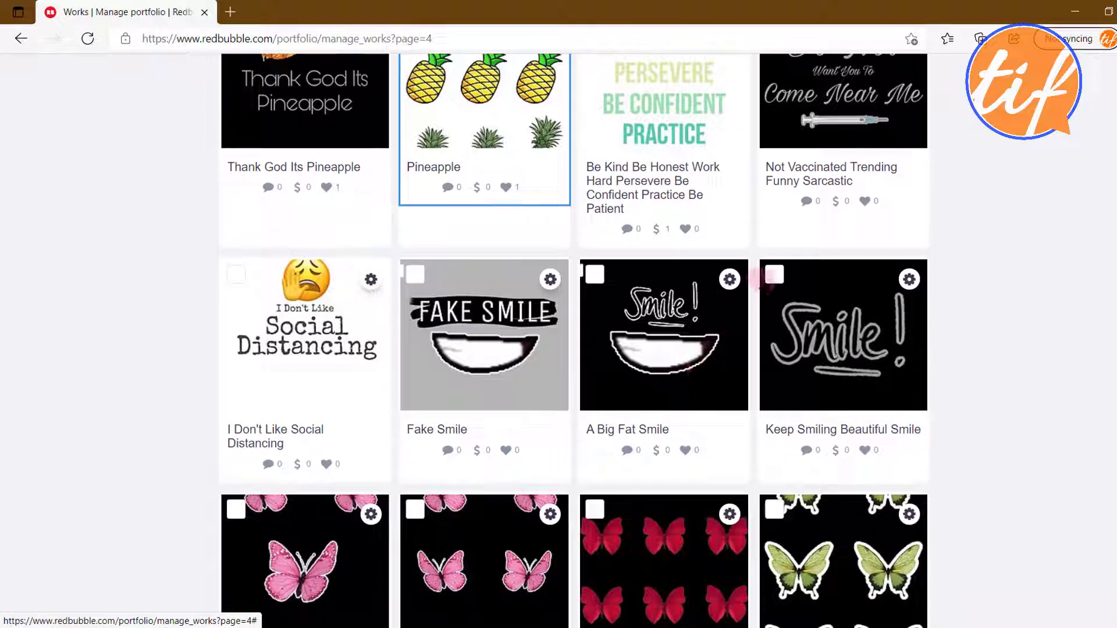
left_click(775, 274)
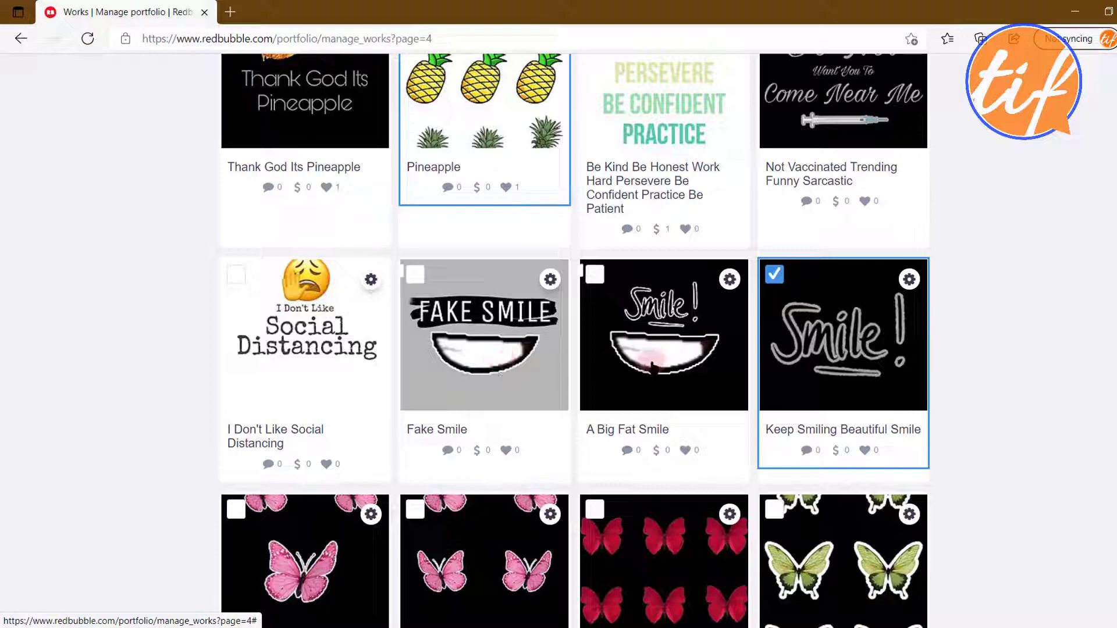
Select both Light Pink Watercolor Butterflies works, Deep Pink Watercolor Butterflies and Money Green Watercolor Butterflies.
scroll(704, 359, "down", 2)
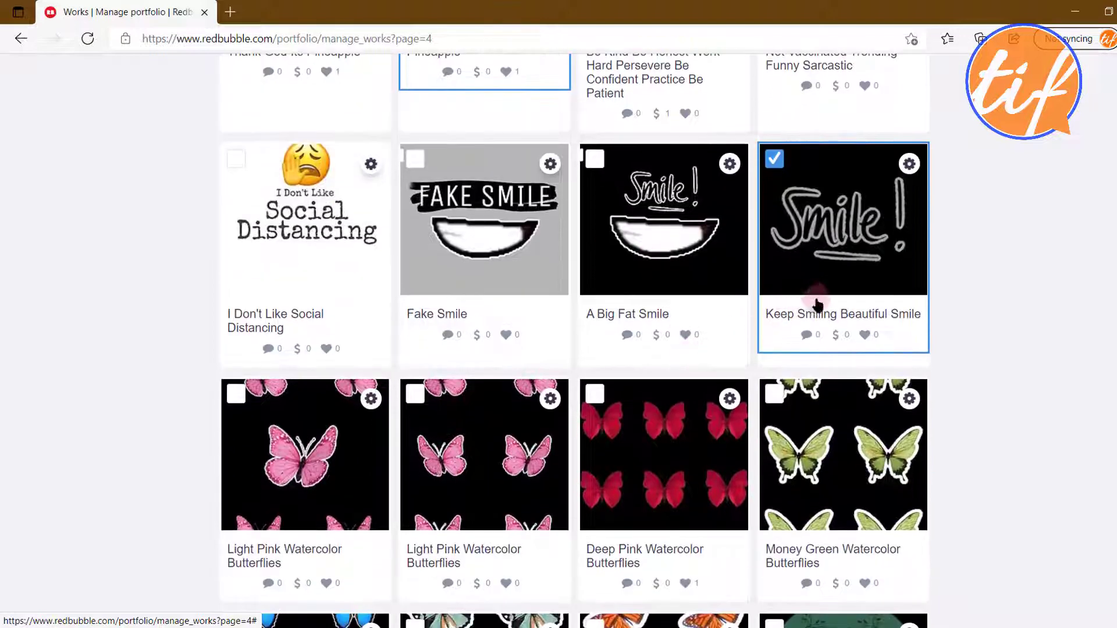
left_click(236, 395)
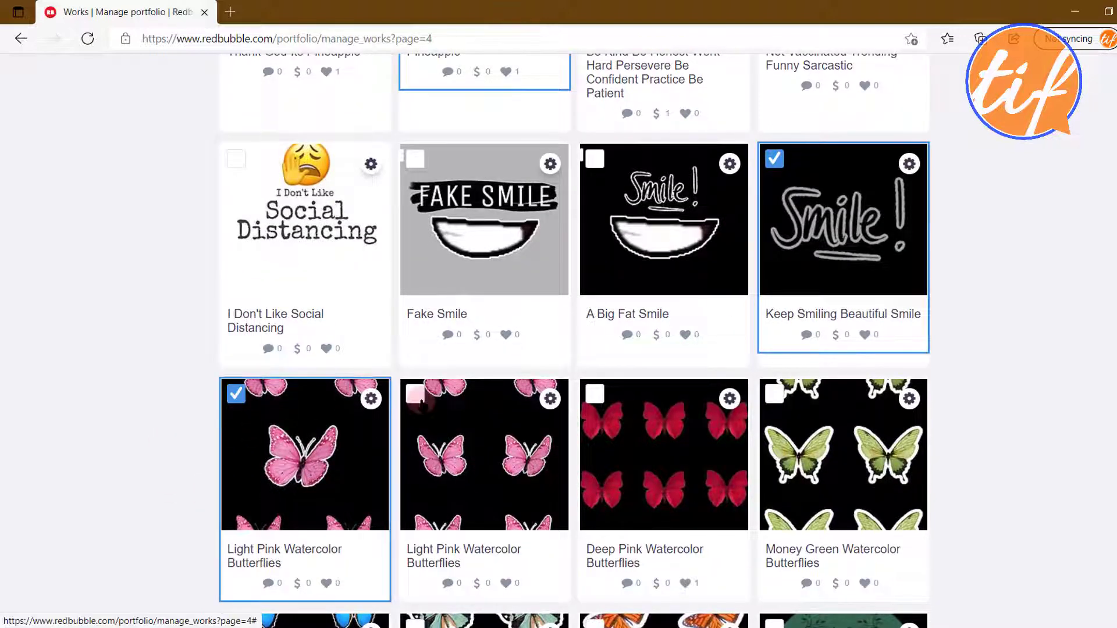
left_click(415, 394)
left_click(595, 395)
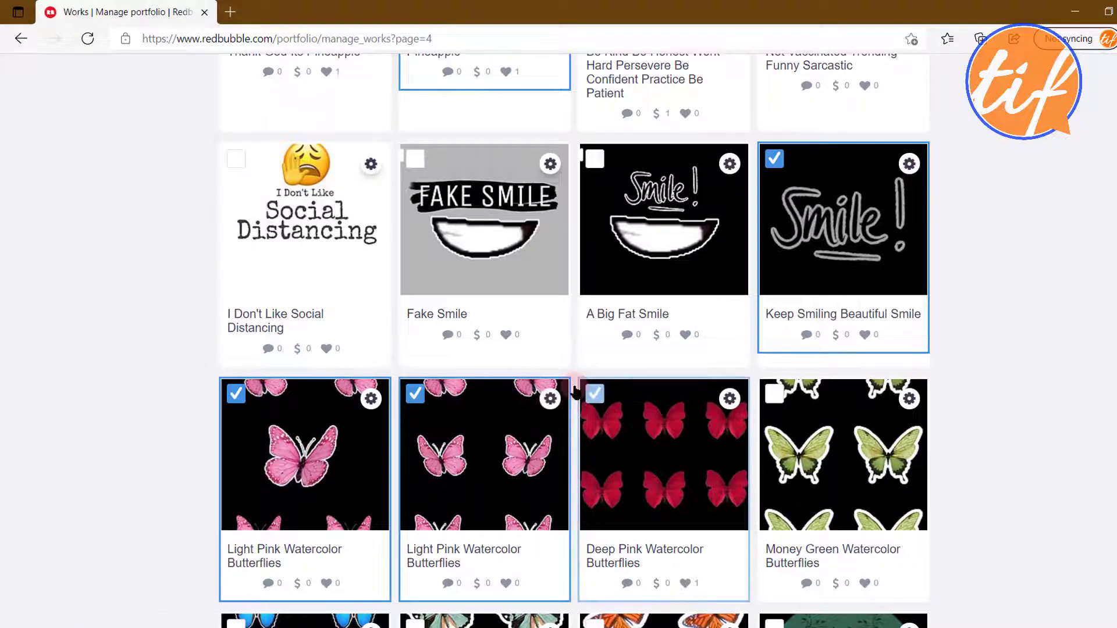
left_click(775, 395)
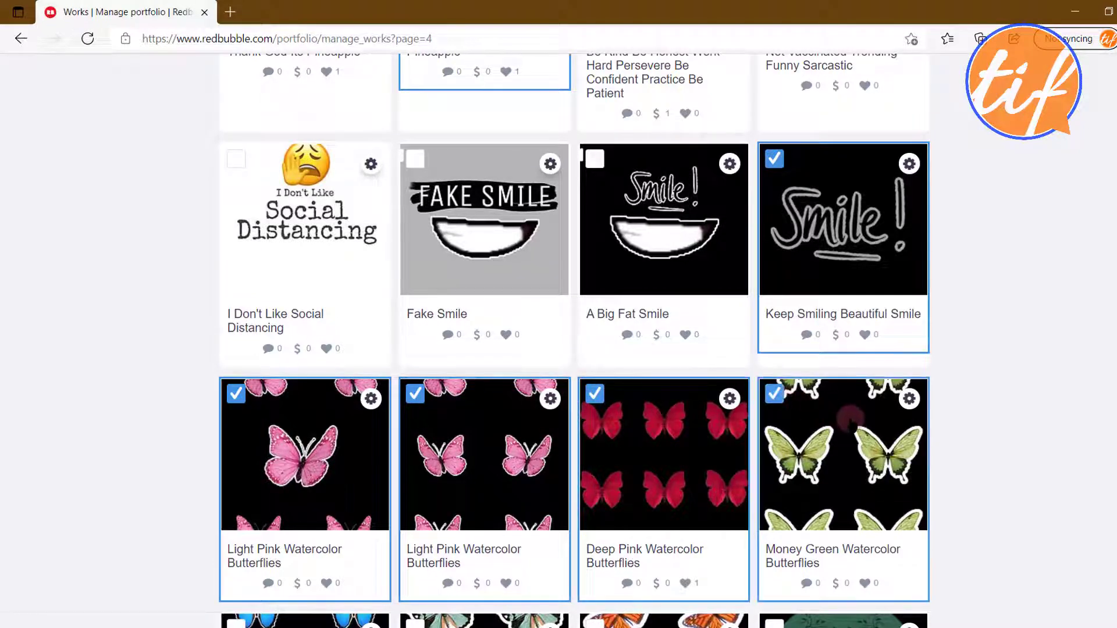
Select the Red, Blue and Sky Blue Watercolor Butterflies works in the following row.
scroll(815, 407, "down", 5)
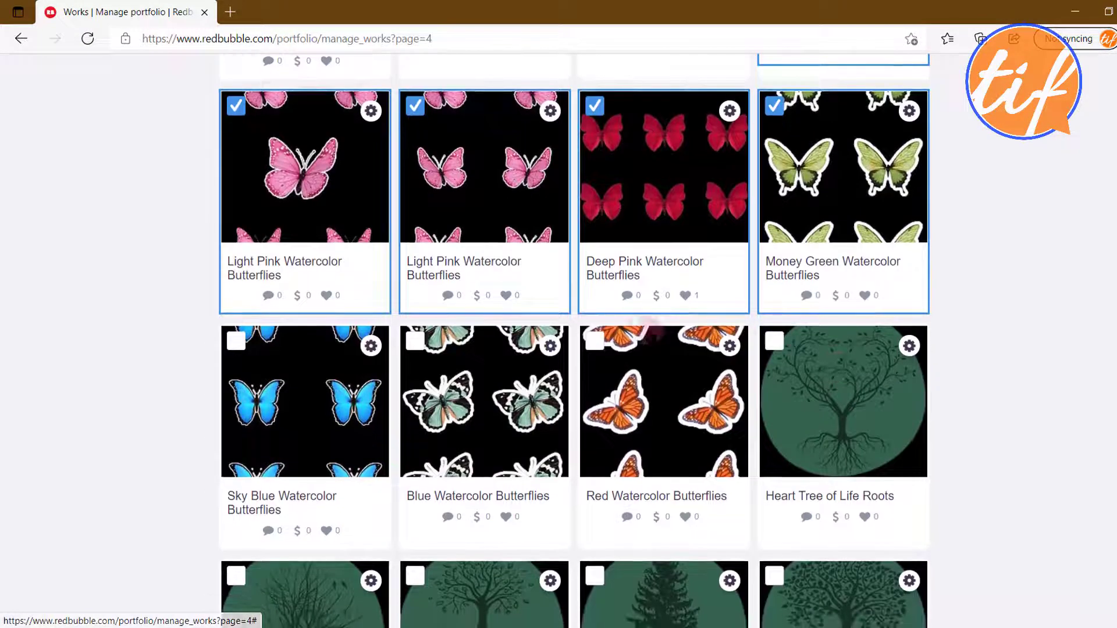
left_click(595, 341)
left_click(413, 342)
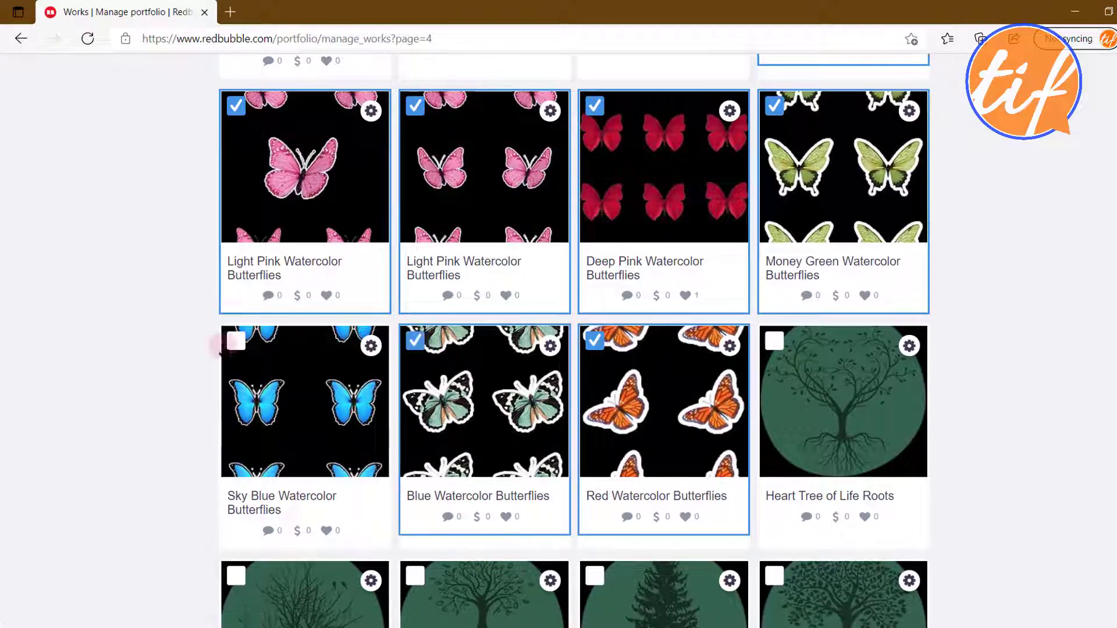
left_click(236, 343)
Skip the Tree of Life Roots designs and select both Yellow Mango With a Leaf works.
scroll(349, 379, "down", 3)
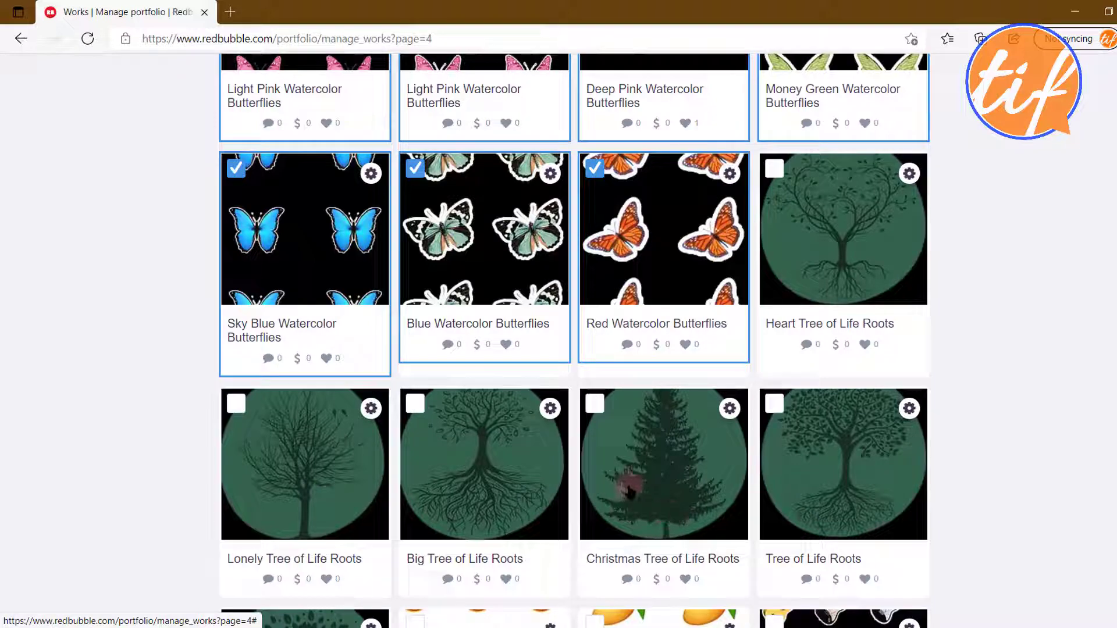
scroll(645, 495, "up", 4)
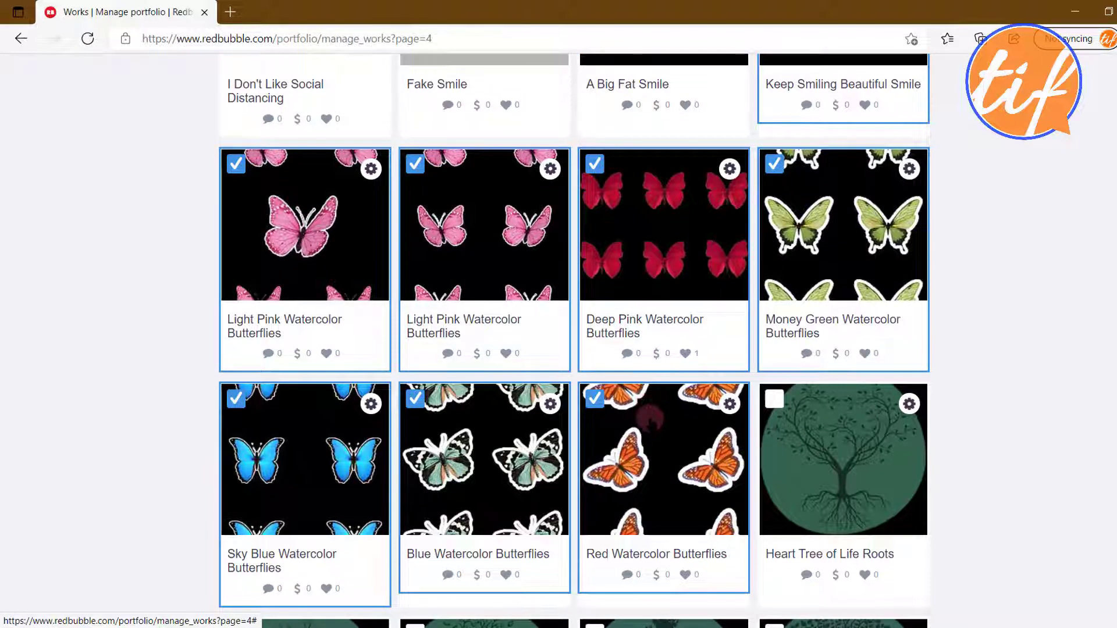
scroll(657, 424, "down", 9)
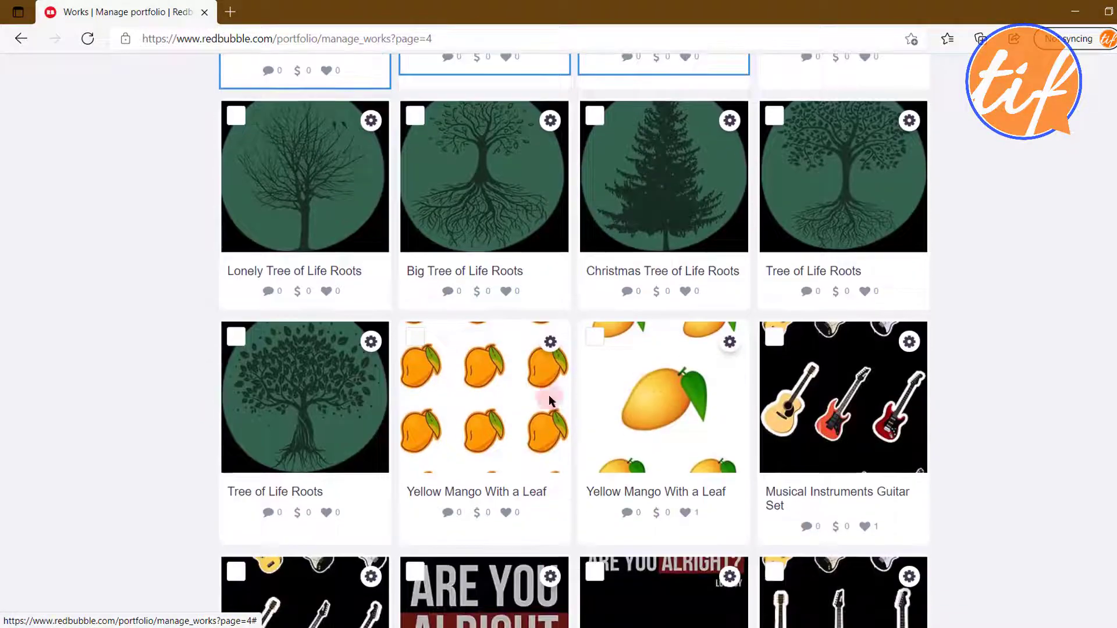
left_click(415, 336)
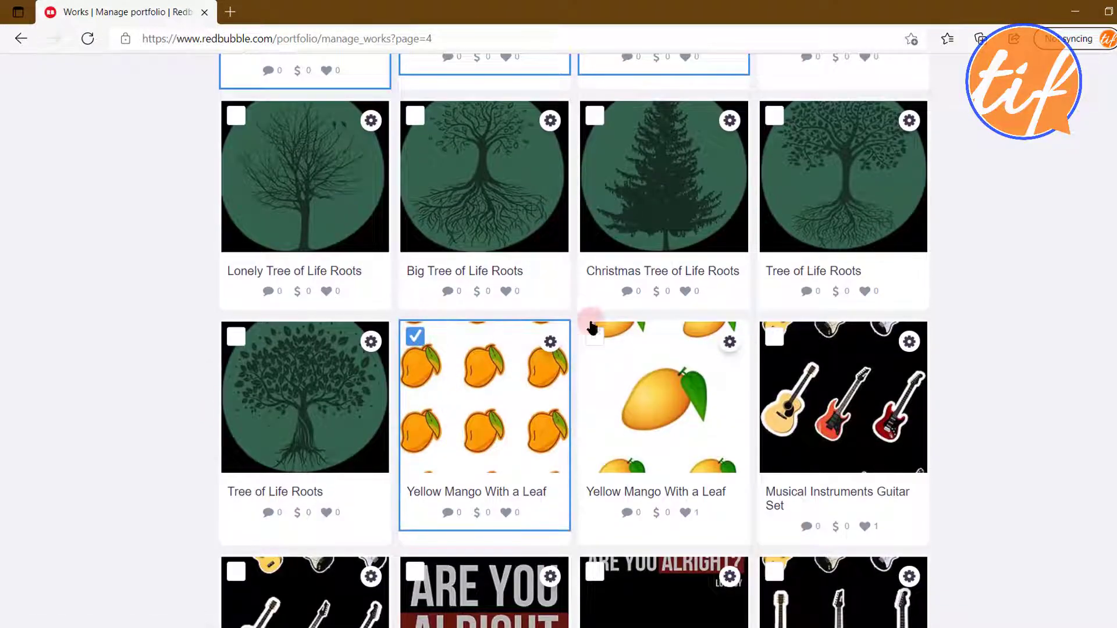
left_click(597, 338)
Select the Musical Instruments Guitar Set, Rock Guitar Set and Guitar Set works.
scroll(756, 326, "down", 1)
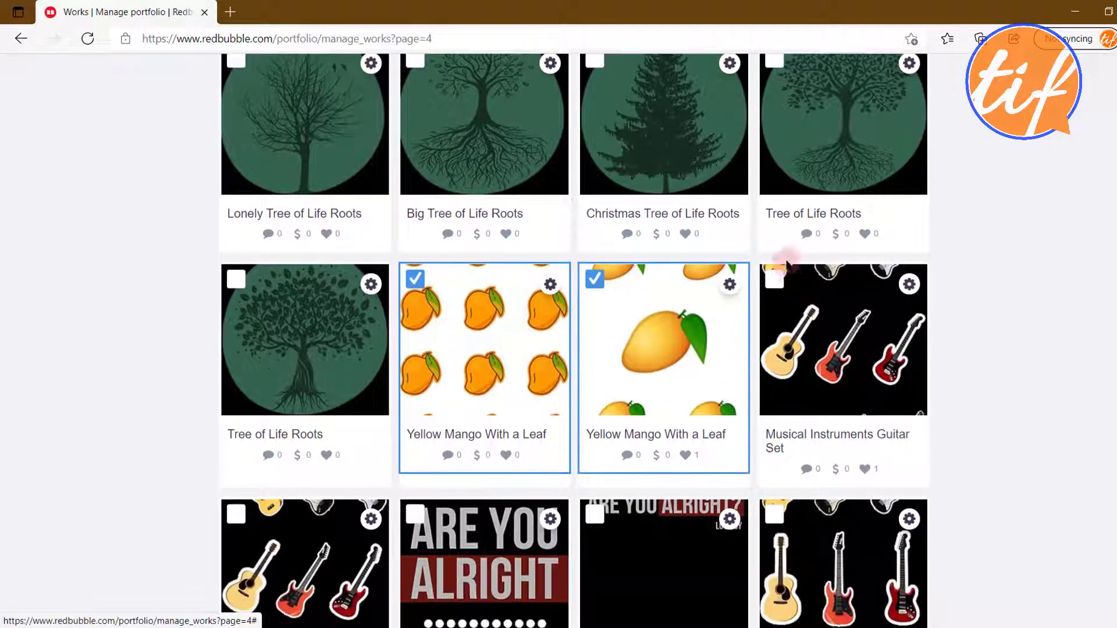
left_click(775, 280)
scroll(891, 367, "down", 2)
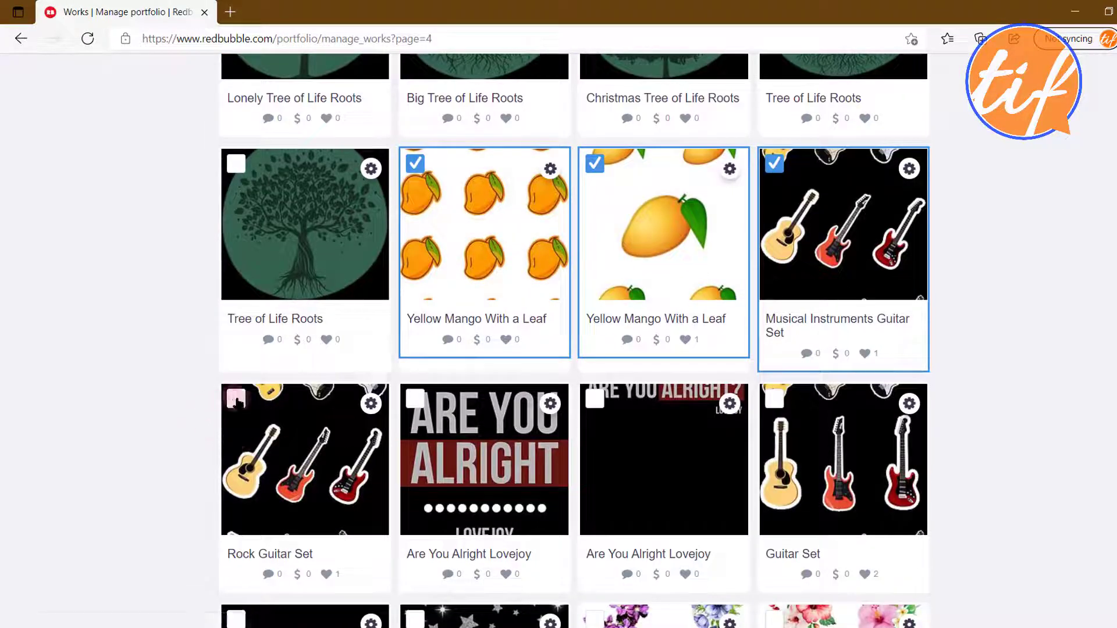
left_click(236, 399)
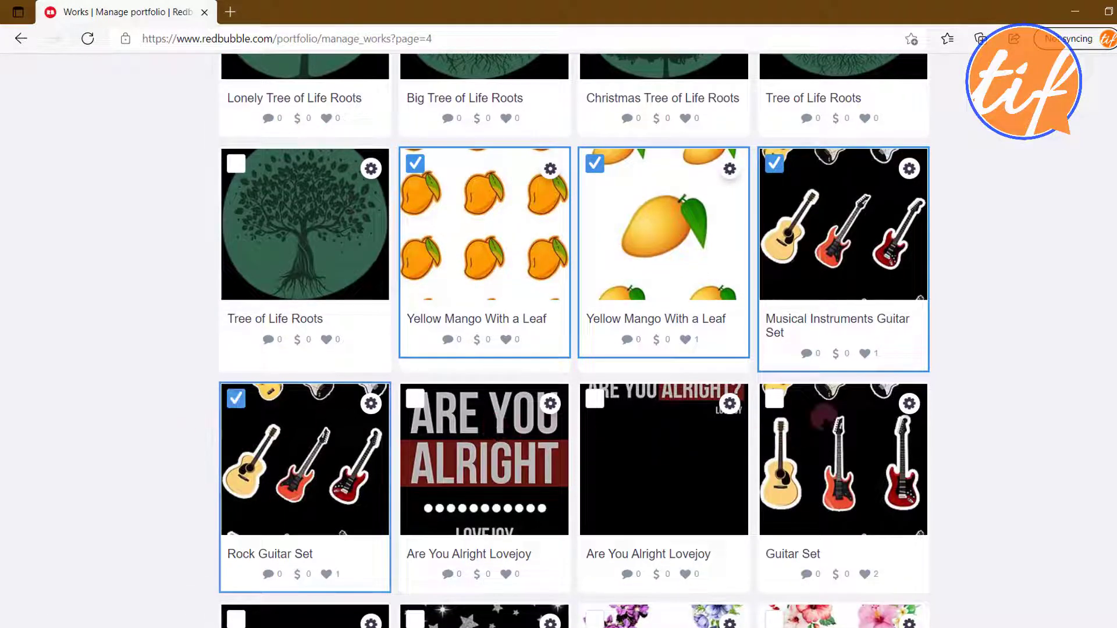
left_click(774, 400)
Select Bunch of Beautiful Flowers, Bunch of Watercolor Flowers and Keep Smiling Lips with Black Mole.
scroll(823, 466, "down", 3)
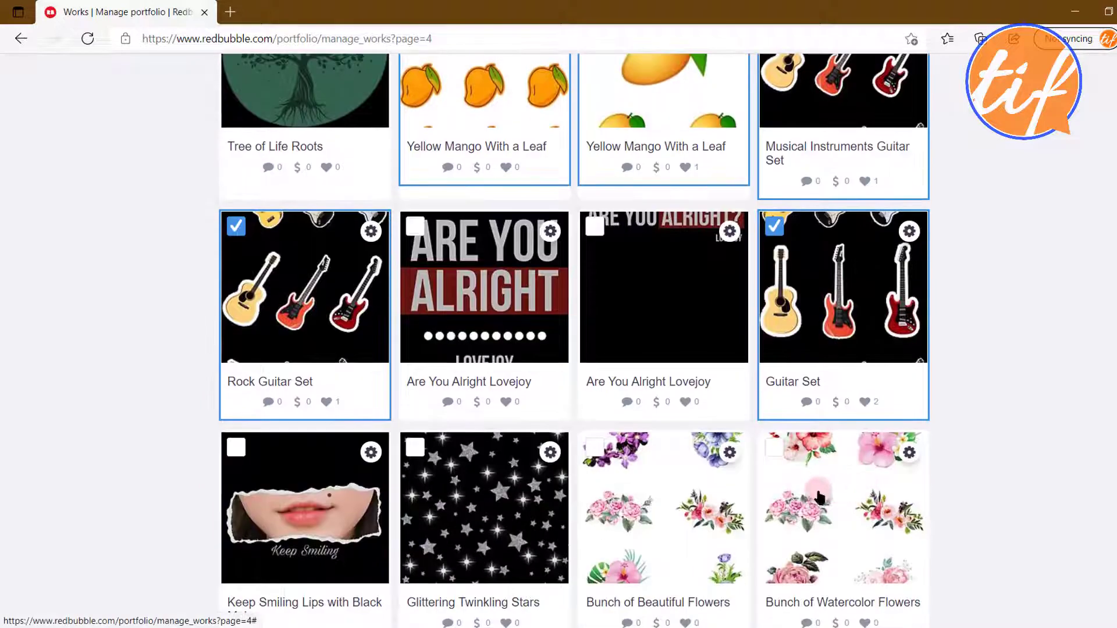
left_click(594, 448)
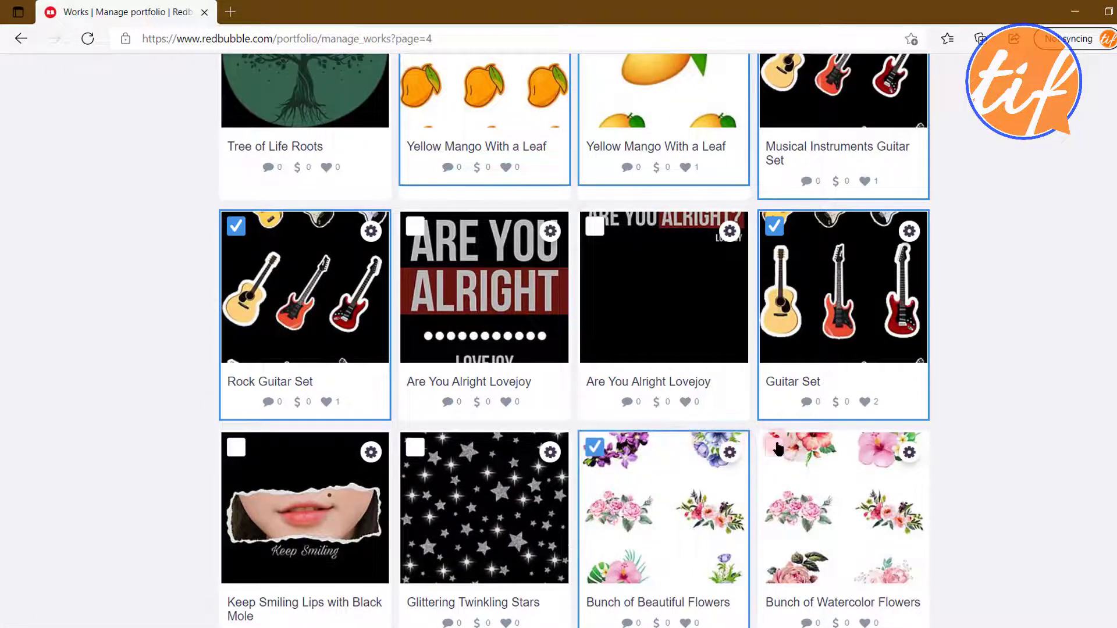
left_click(774, 448)
scroll(609, 462, "down", 2)
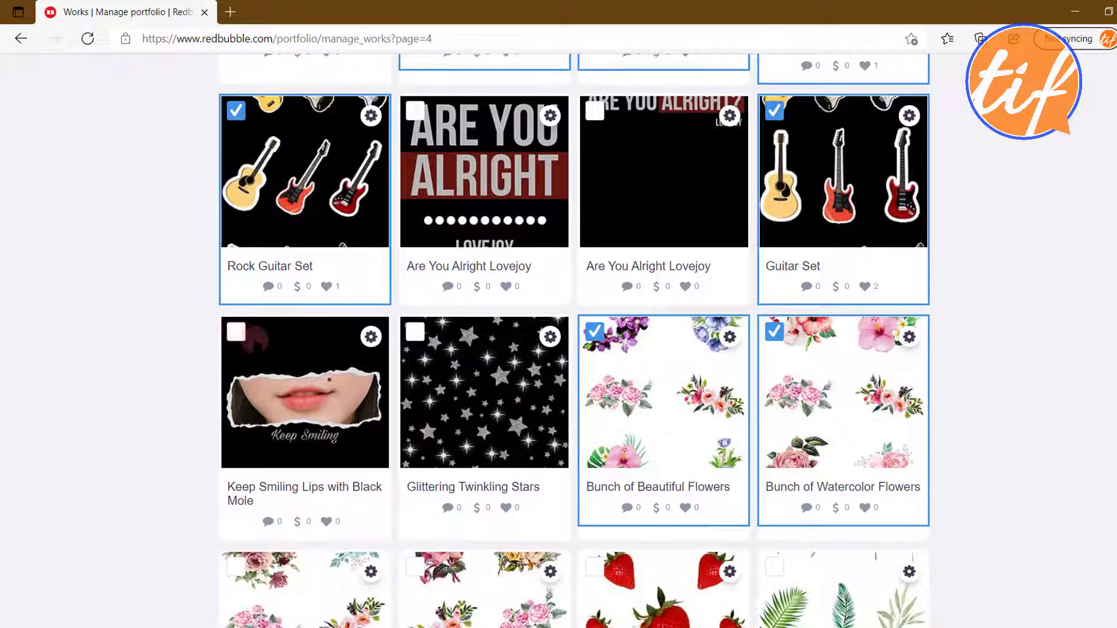
left_click(235, 332)
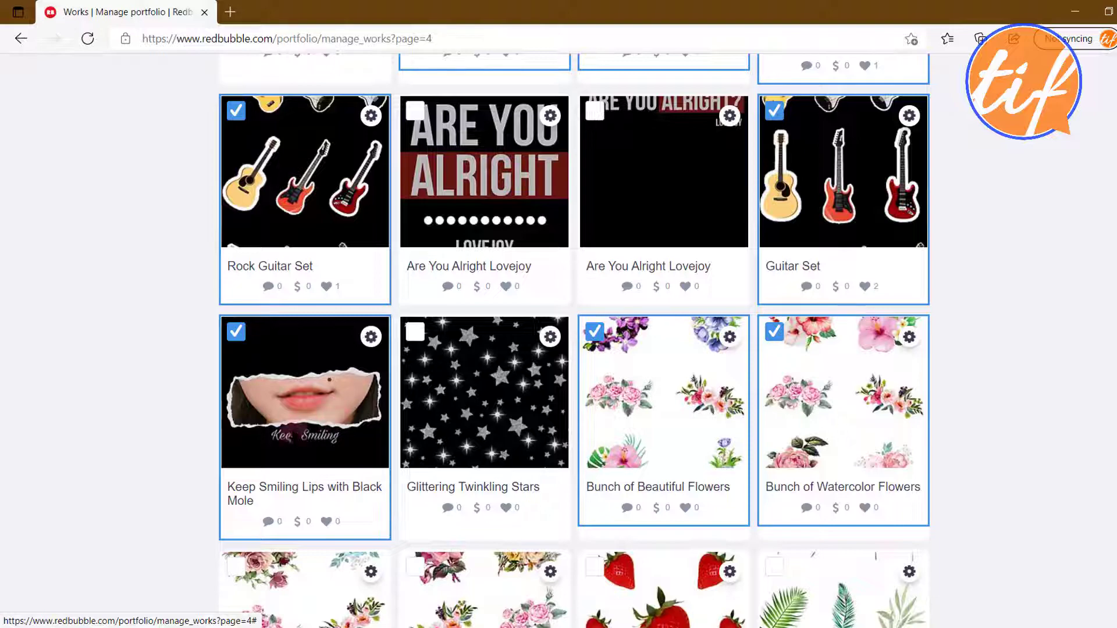
Add the Bunch of Watercolor Roses and Big Bunch of Roses works to the selection.
scroll(234, 334, "down", 4)
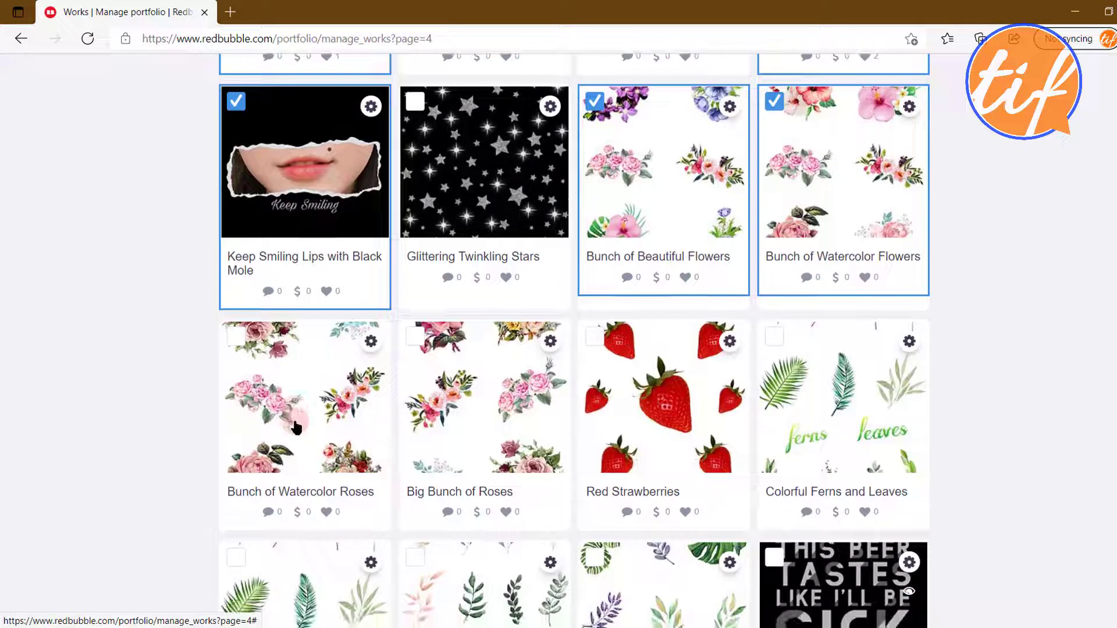
left_click(236, 337)
left_click(437, 350)
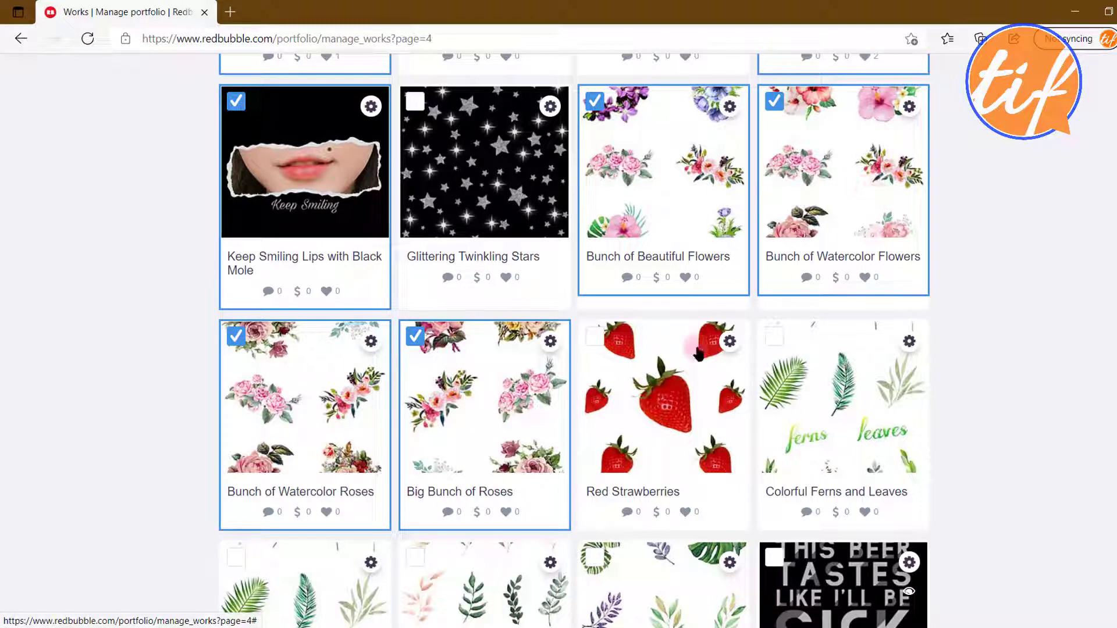
Select Red Strawberries, both Colorful Ferns and Leaves works, Colorful Autumn Leaves and Colorful Leaves.
left_click(594, 336)
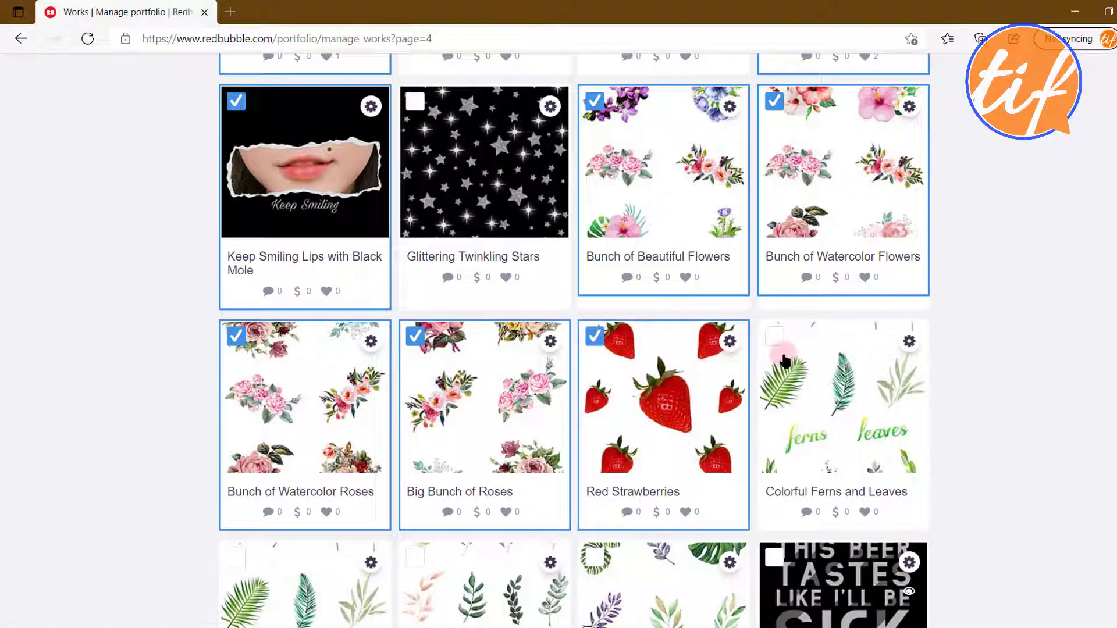
scroll(647, 290, "down", 2)
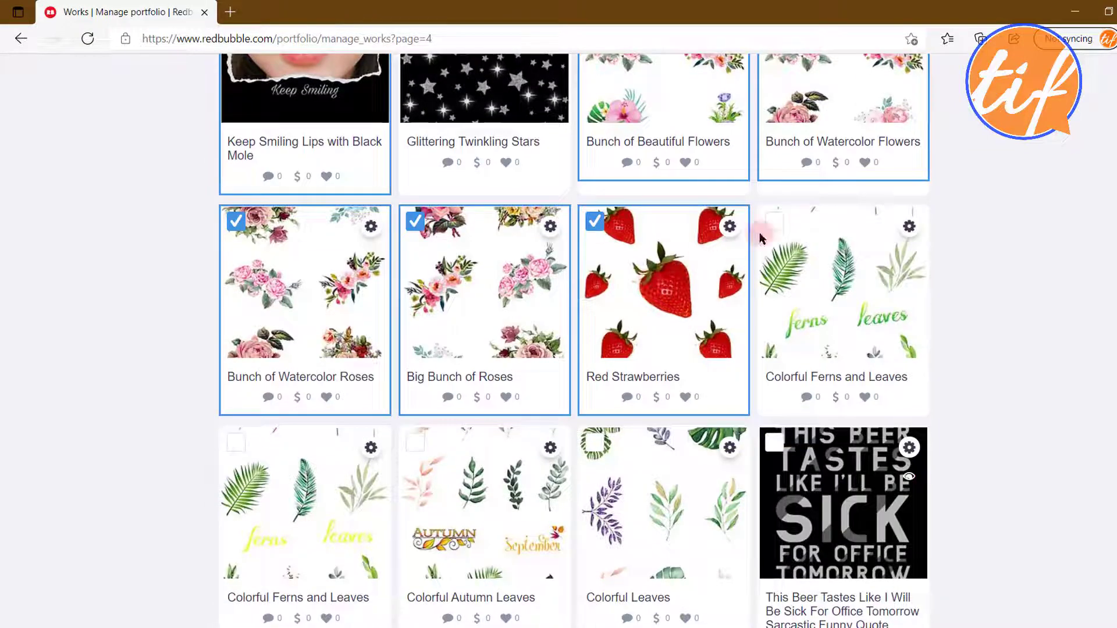
left_click(774, 221)
scroll(561, 339, "down", 2)
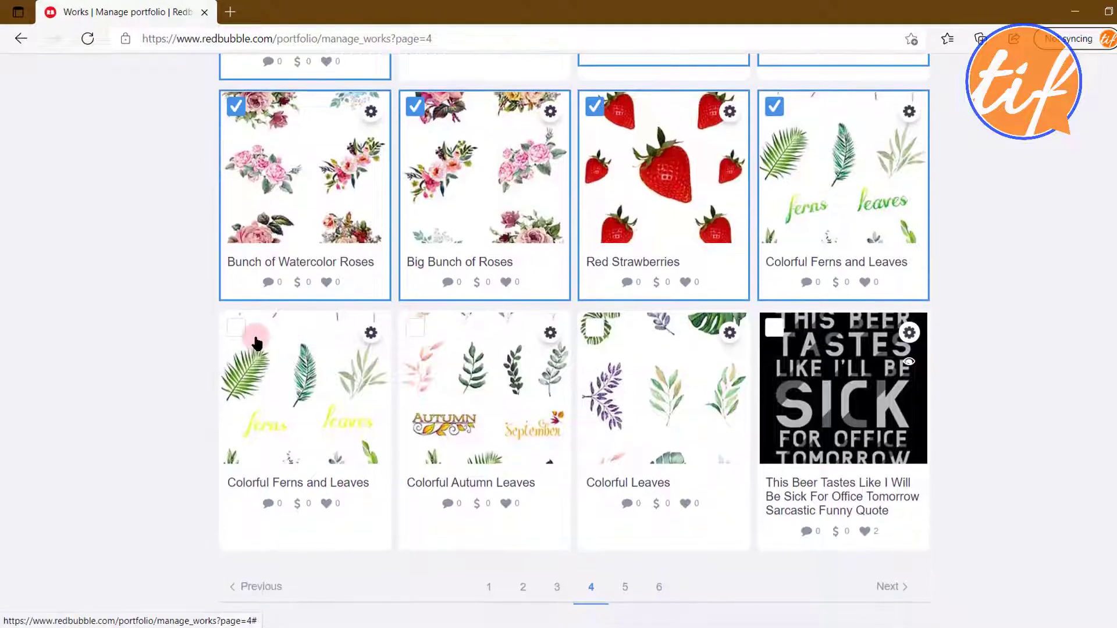
left_click(234, 327)
left_click(415, 332)
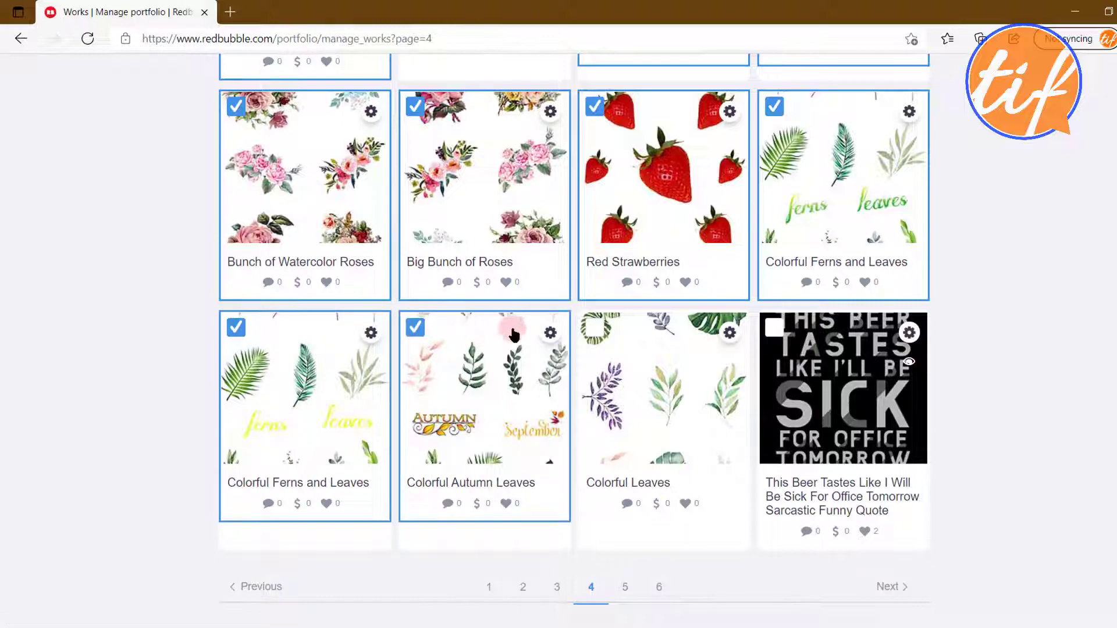
left_click(594, 331)
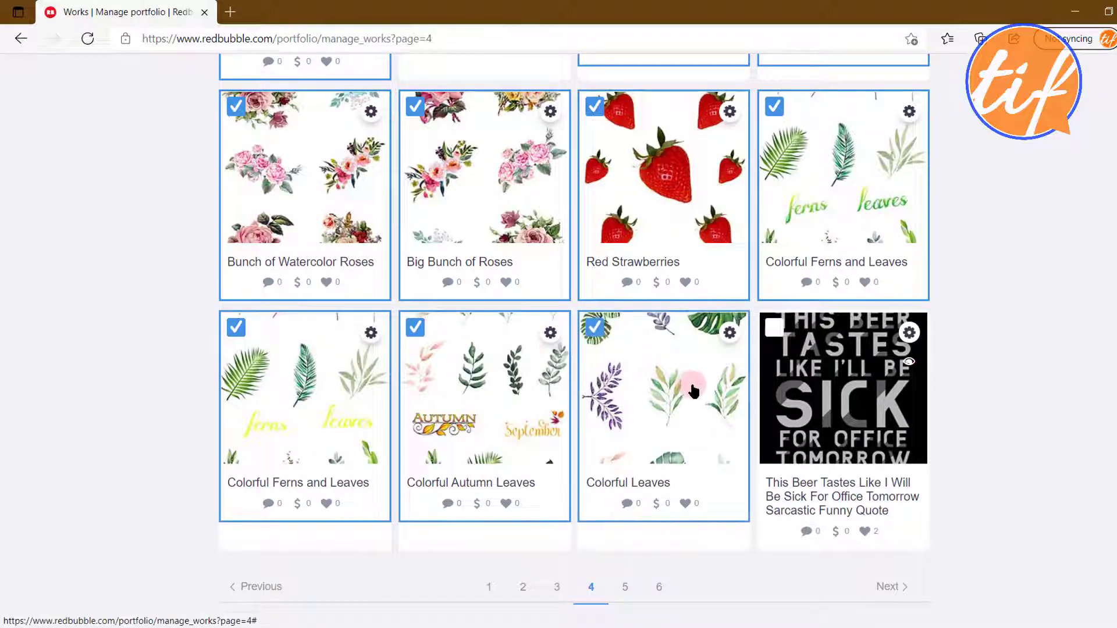
Review the selected and unselected works on page 4, including the Tree of Life Roots and pineapple designs.
scroll(691, 379, "down", 2)
scroll(695, 383, "up", 4)
scroll(695, 381, "down", 3)
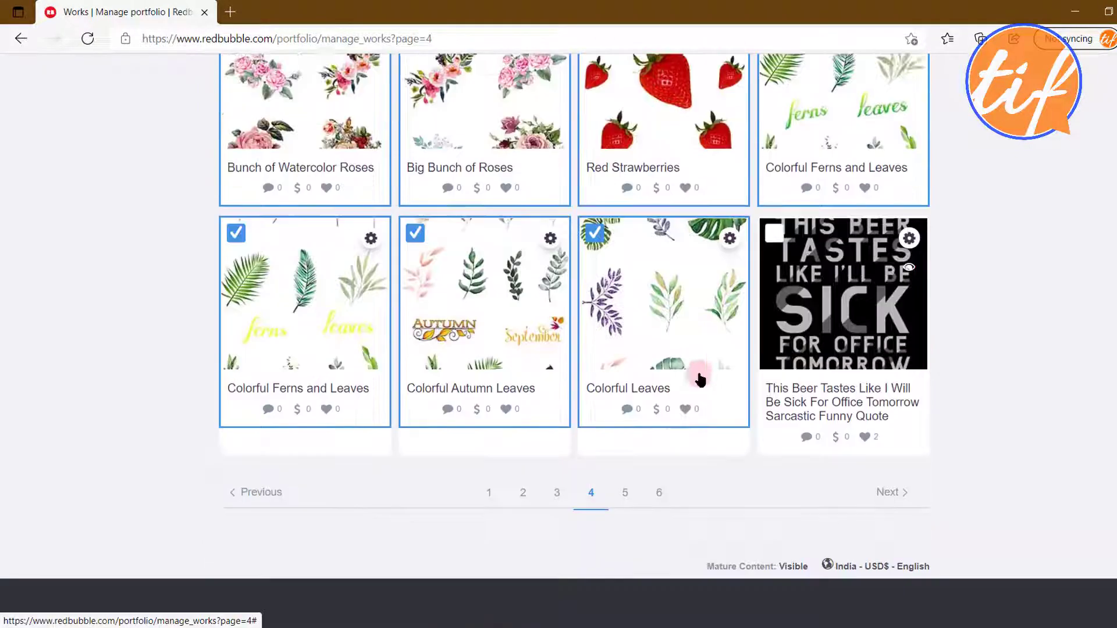
scroll(1044, 338, "up", 13)
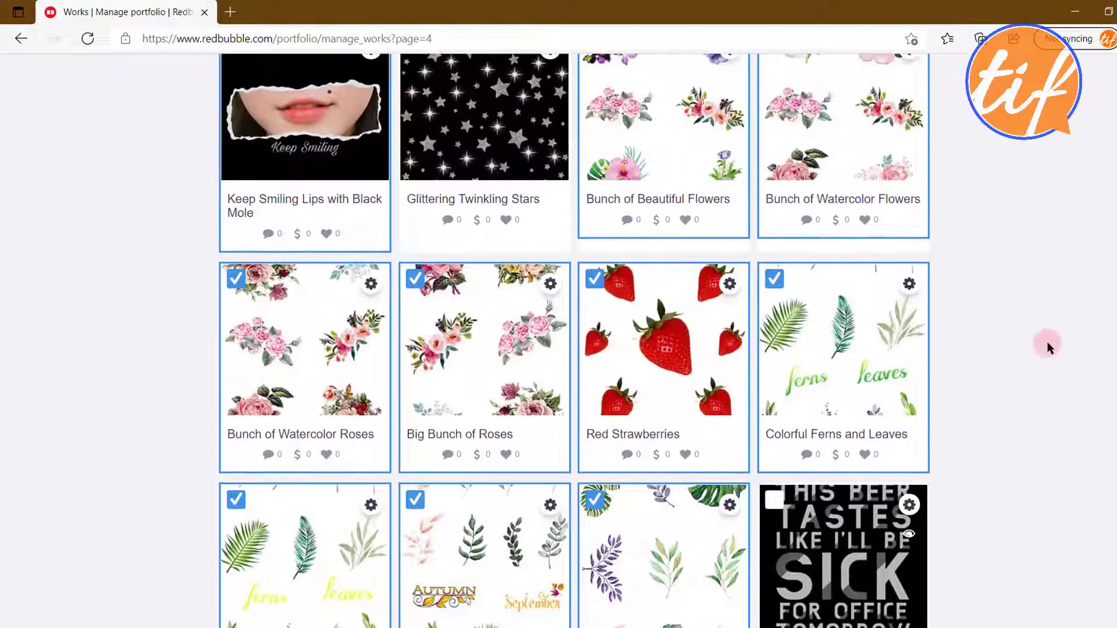
scroll(1070, 356, "up", 6)
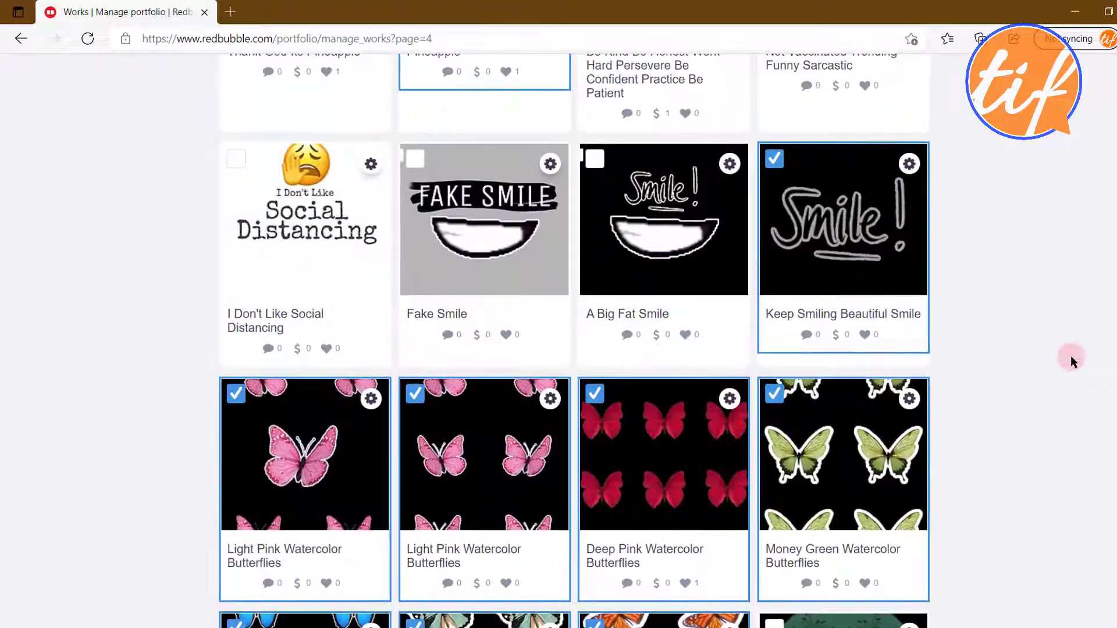
scroll(1076, 348, "down", 9)
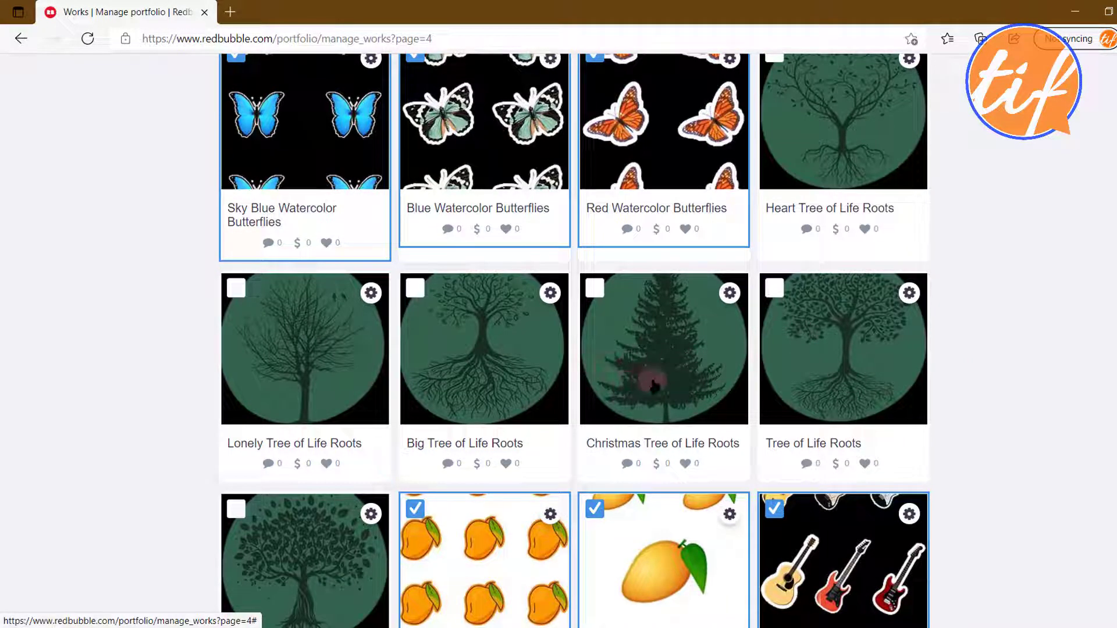
scroll(657, 387, "down", 1)
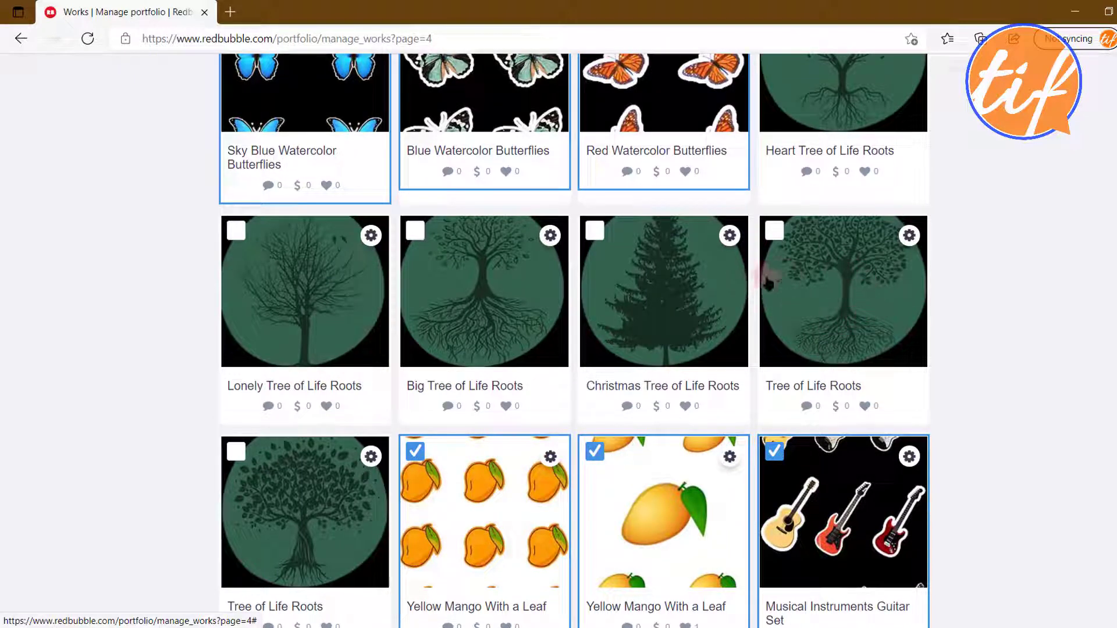
scroll(261, 423, "down", 1)
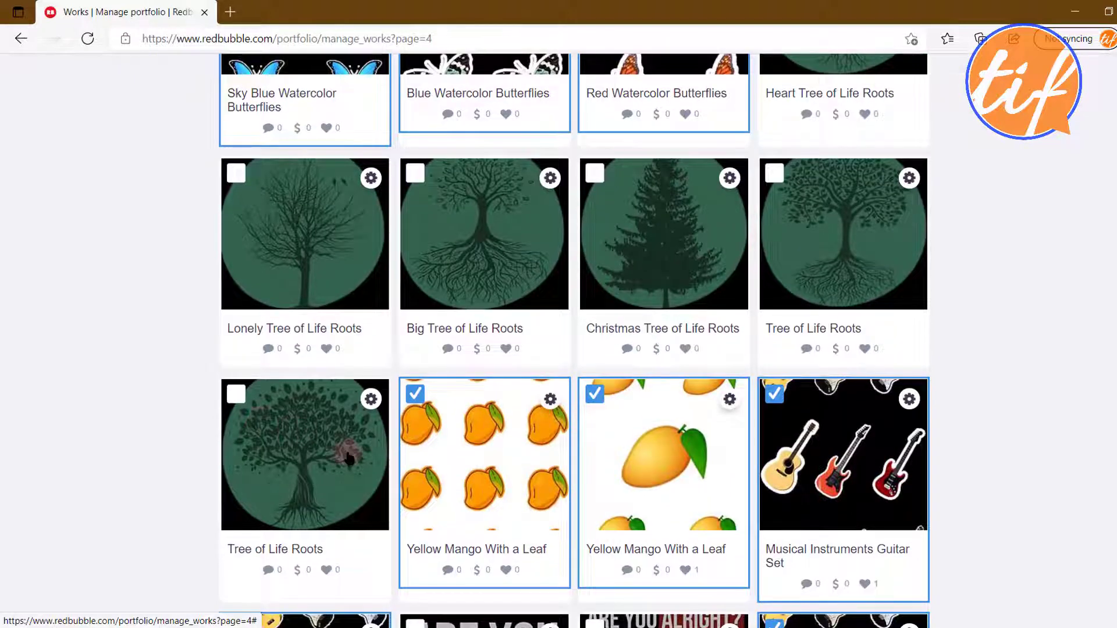
scroll(414, 434, "up", 3)
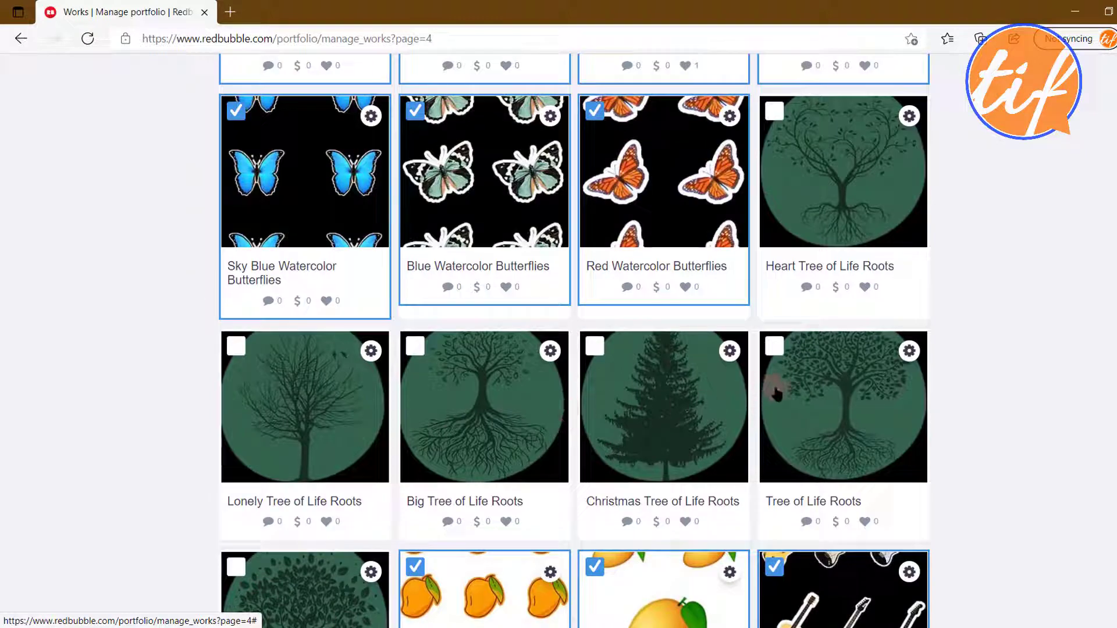
scroll(777, 393, "up", 2)
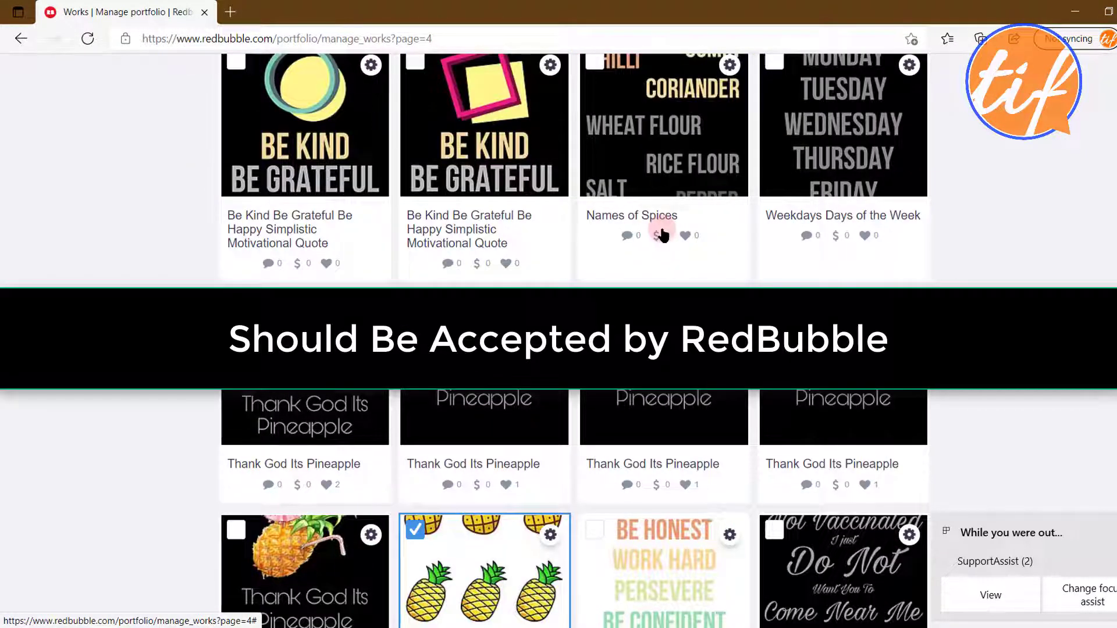
scroll(592, 259, "down", 3)
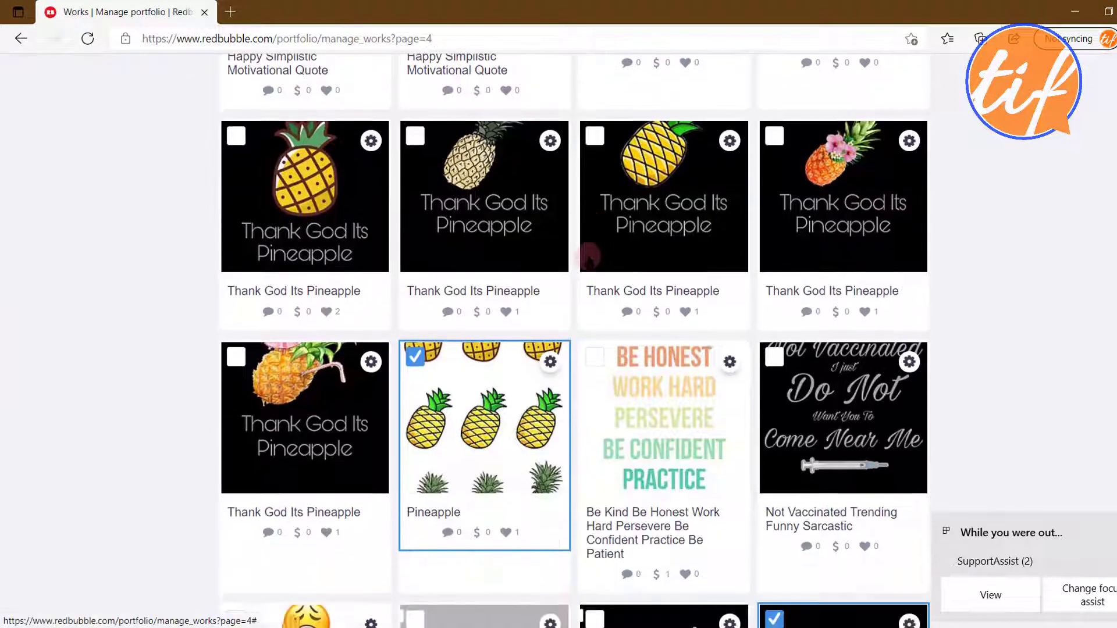
scroll(589, 257, "down", 3)
Delete all selected works on page 4 from the portfolio and confirm the deletion.
scroll(591, 256, "up", 12)
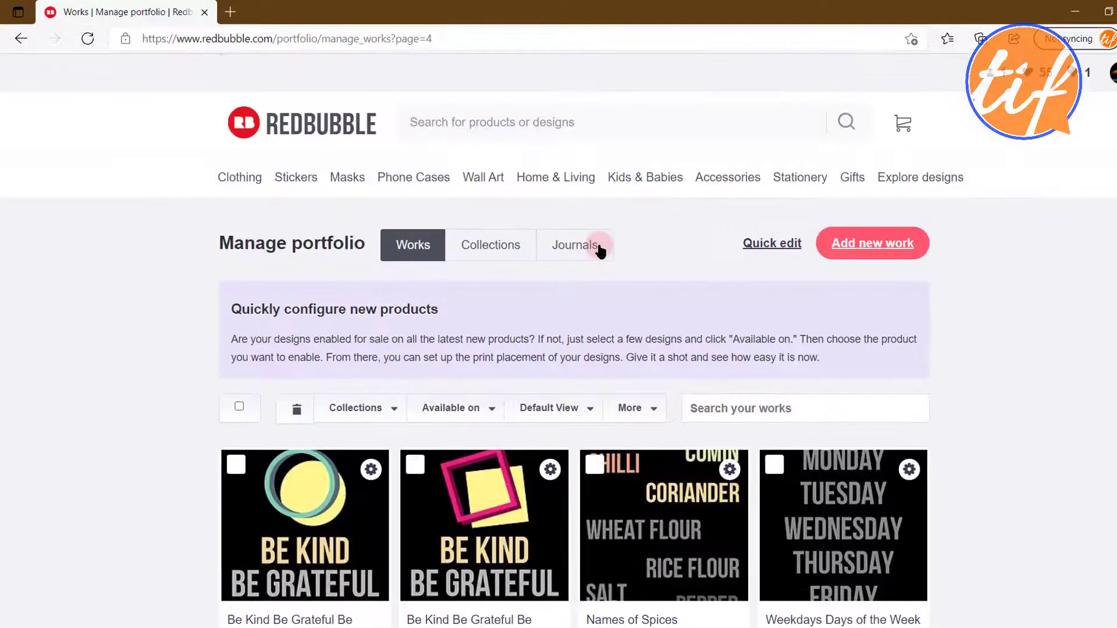
left_click(296, 414)
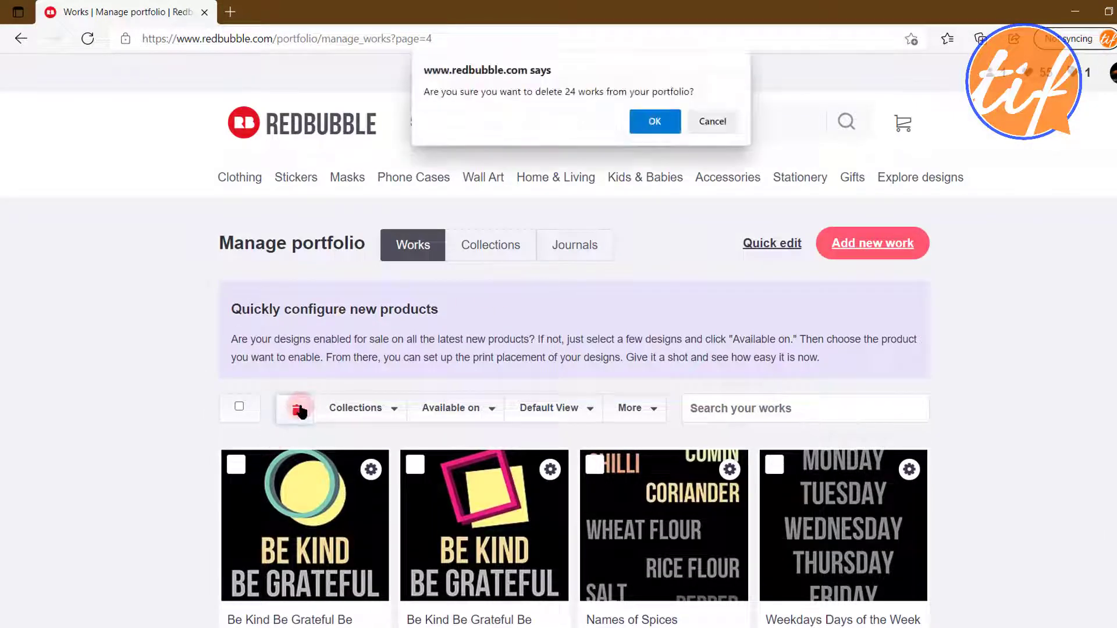
left_click(652, 123)
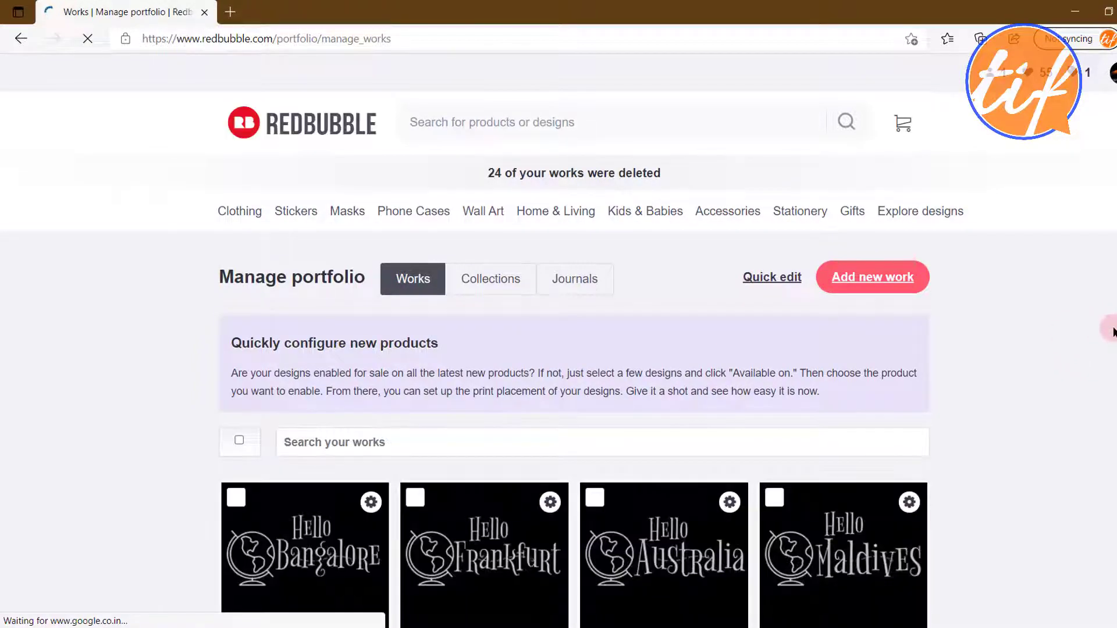
Return to page 4 of the portfolio works list.
scroll(1100, 337, "down", 20)
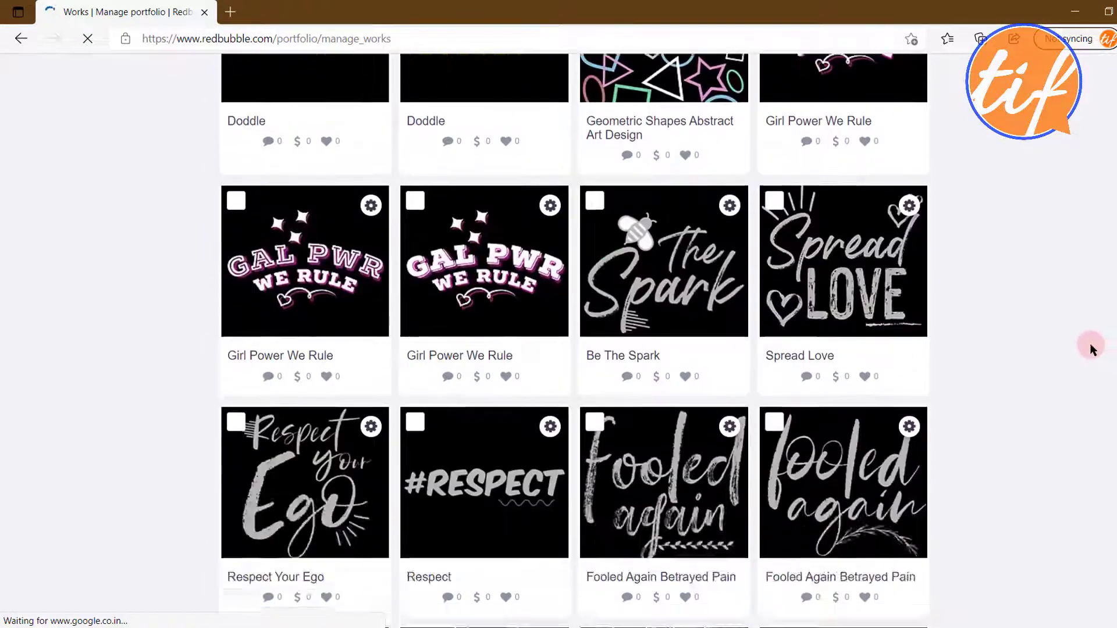
scroll(1088, 352, "down", 18)
scroll(717, 379, "up", 3)
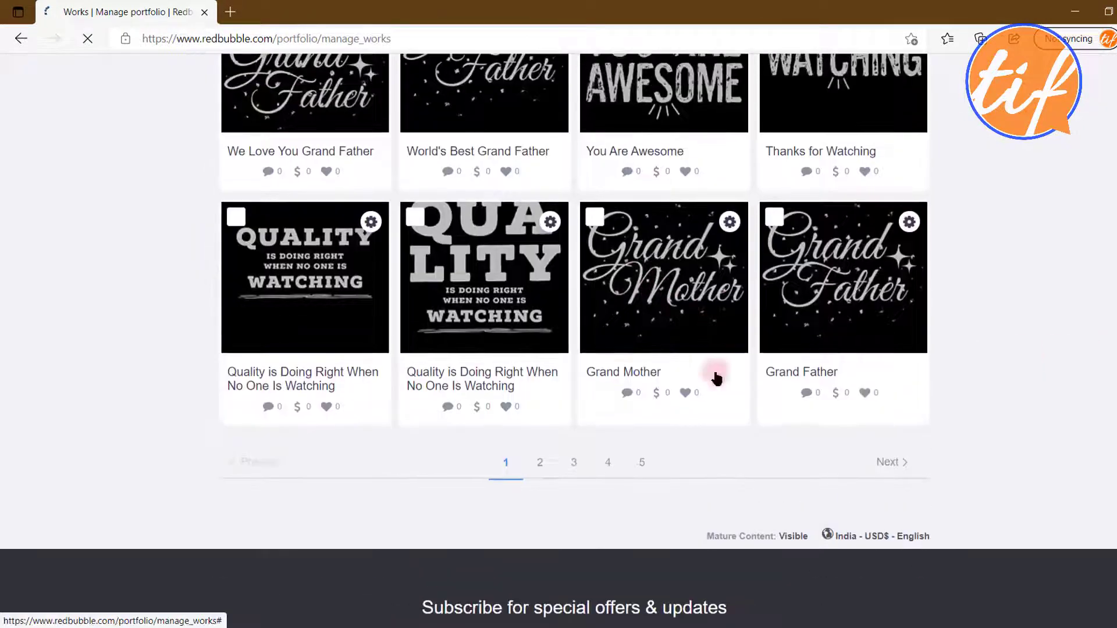
left_click(609, 463)
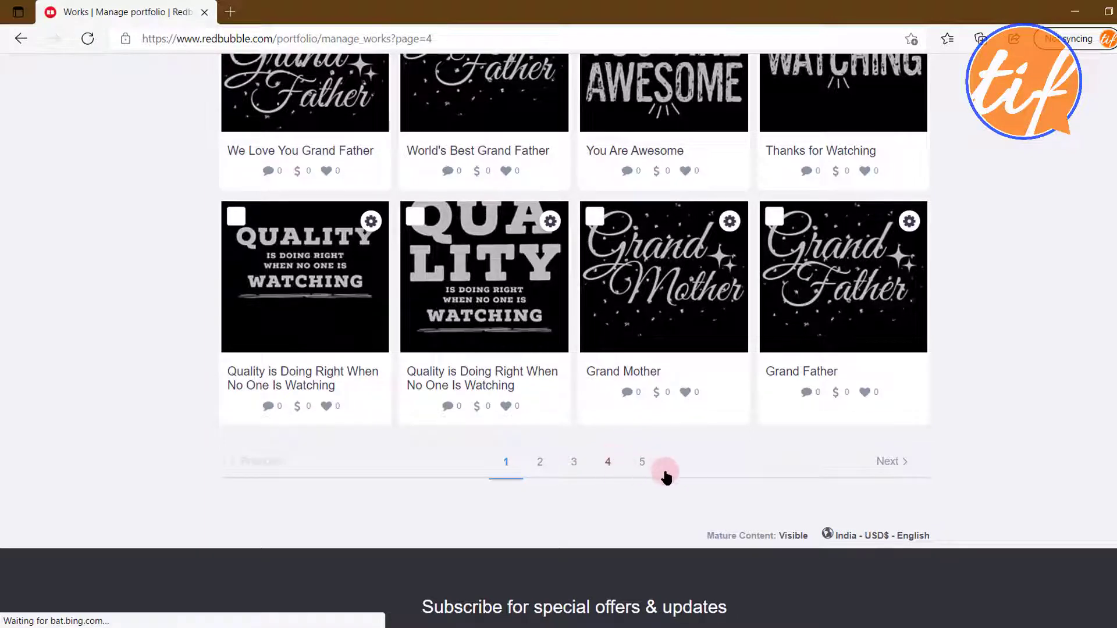
Select Lord Sri Krishna Playing Flute Standing and Lord Sri Krishna Playing Flute With Cow on page 4.
scroll(970, 434, "down", 5)
scroll(984, 415, "down", 10)
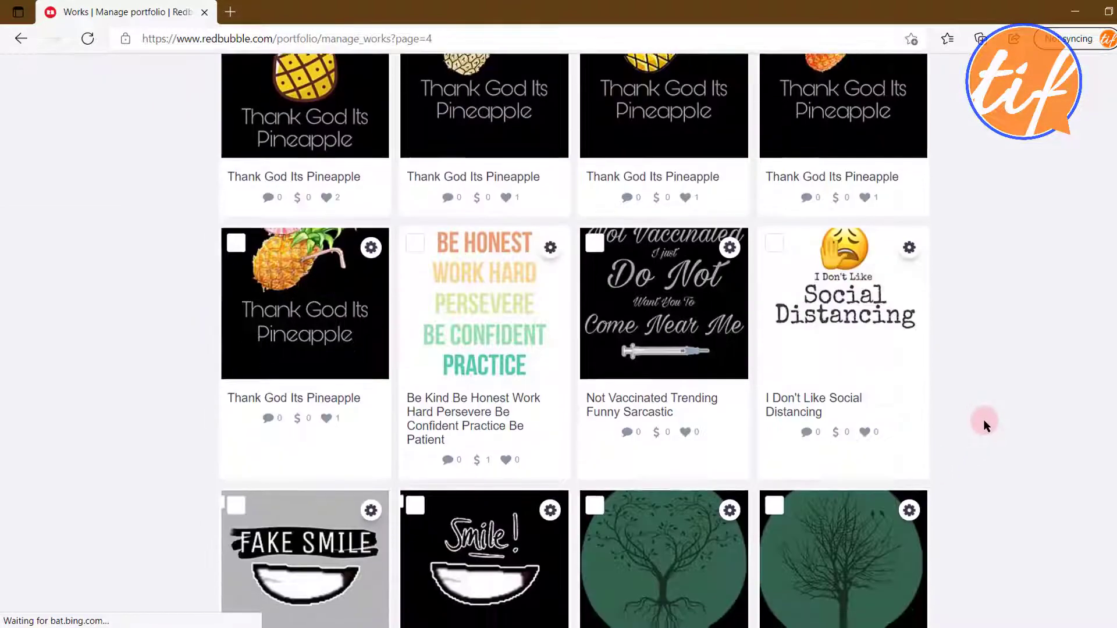
scroll(988, 418, "up", 3)
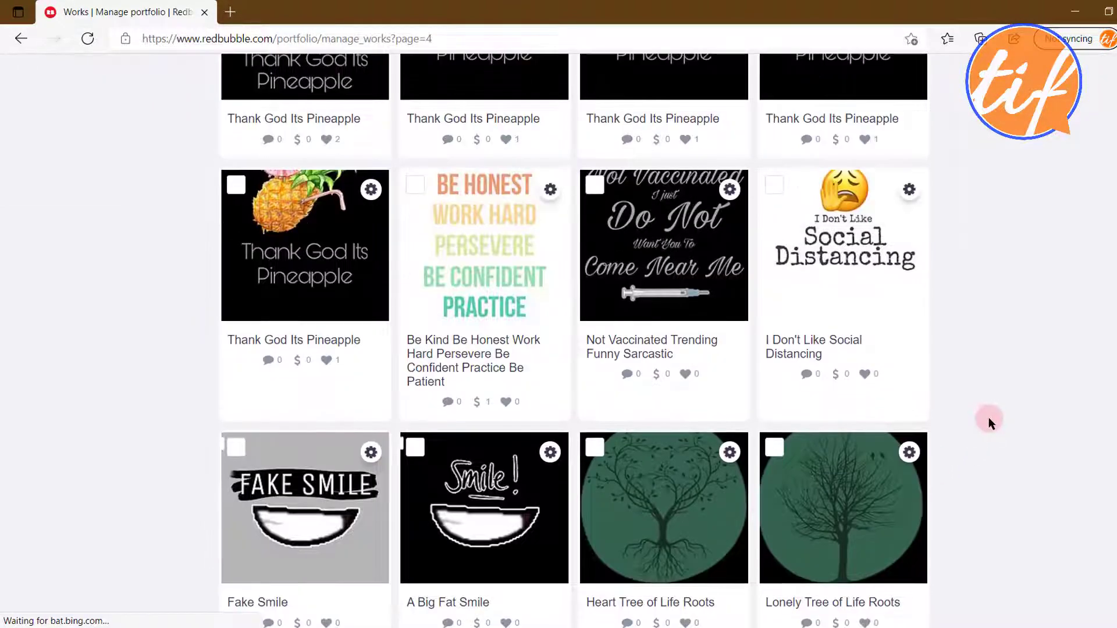
scroll(989, 417, "down", 2)
scroll(989, 417, "up", 1)
scroll(989, 422, "down", 15)
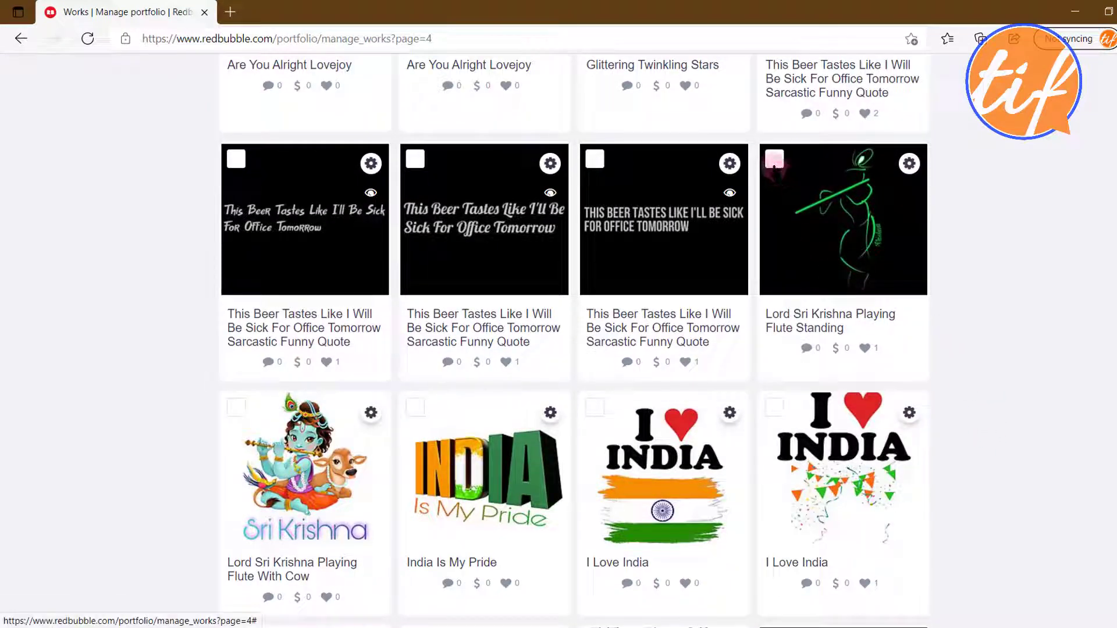
left_click(774, 160)
scroll(780, 389, "down", 3)
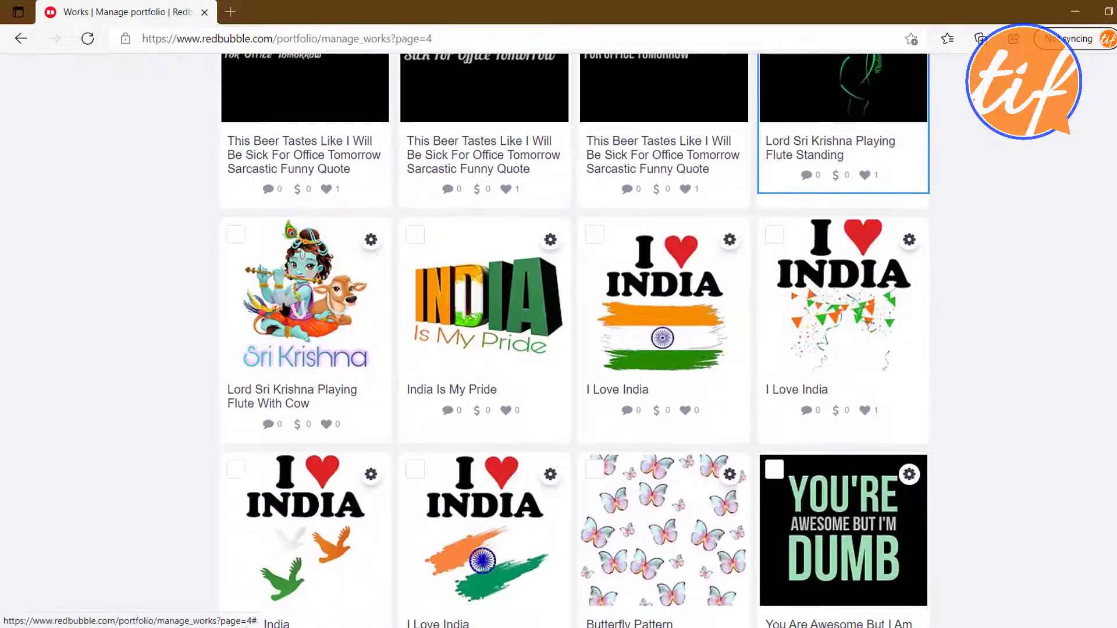
left_click(236, 234)
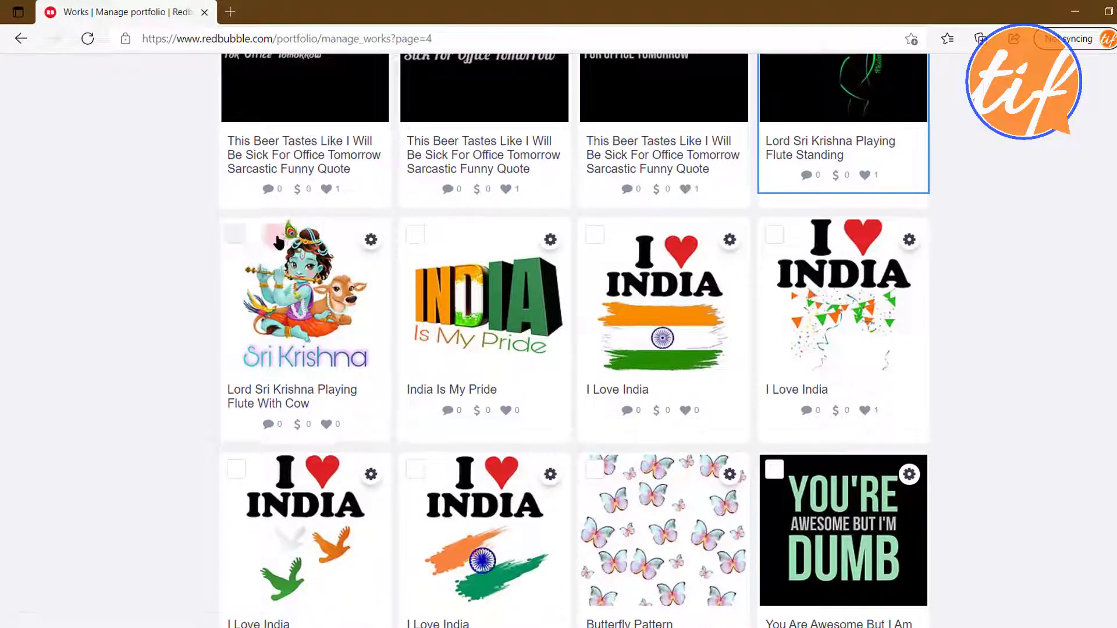
Add India Is My Pride, the four white-background I Love India works and Butterfly Pattern to the selection.
left_click(412, 235)
left_click(596, 235)
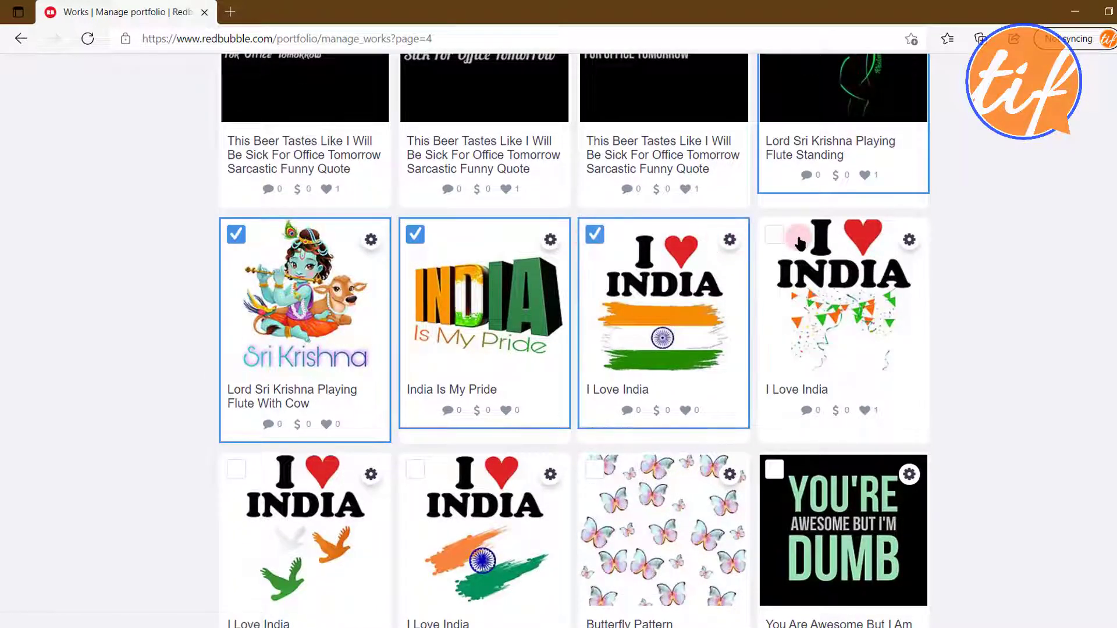
left_click(774, 235)
scroll(369, 302, "down", 3)
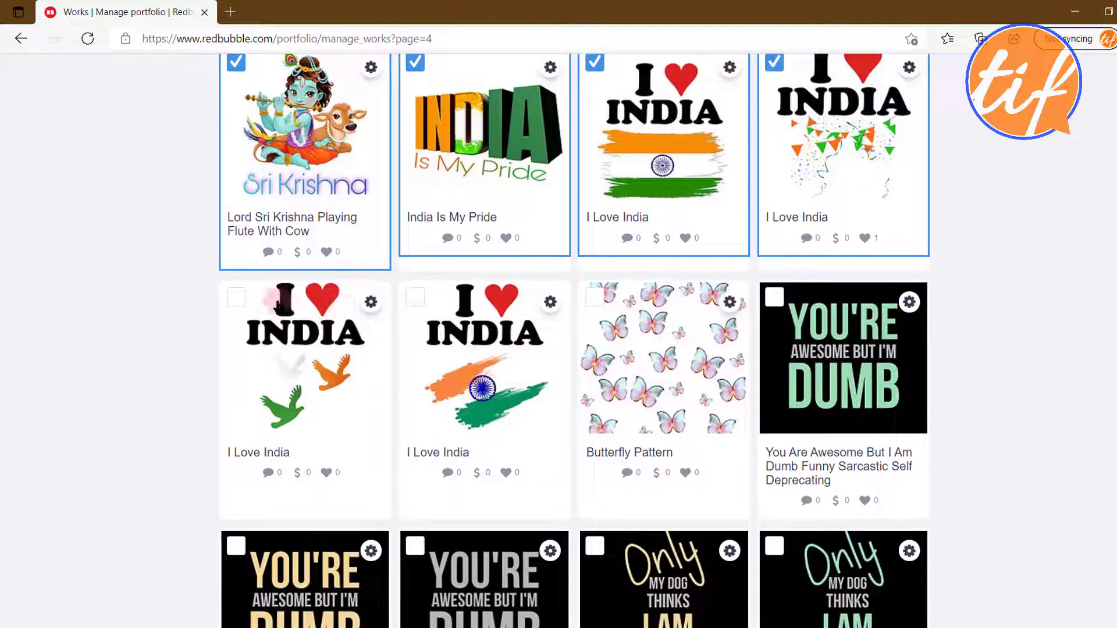
left_click(237, 297)
left_click(415, 297)
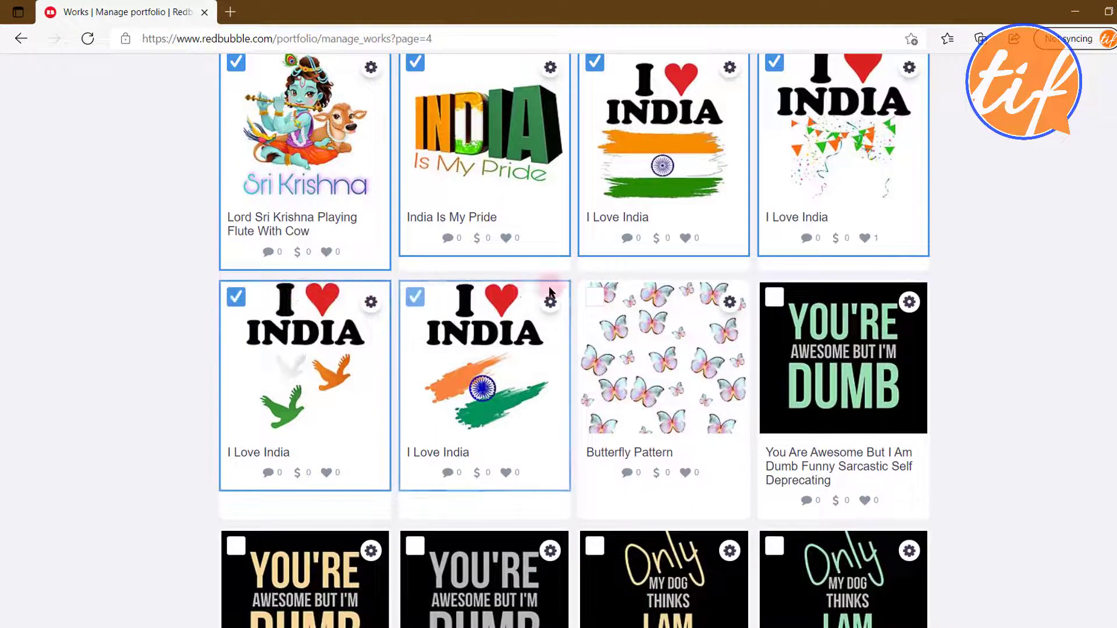
left_click(596, 297)
Select Colorful Elephant Design Front Mandala Art, Elephant Design Front Mandala Art and Colorful Elephant Design Side Mandala Art.
scroll(649, 371, "down", 2)
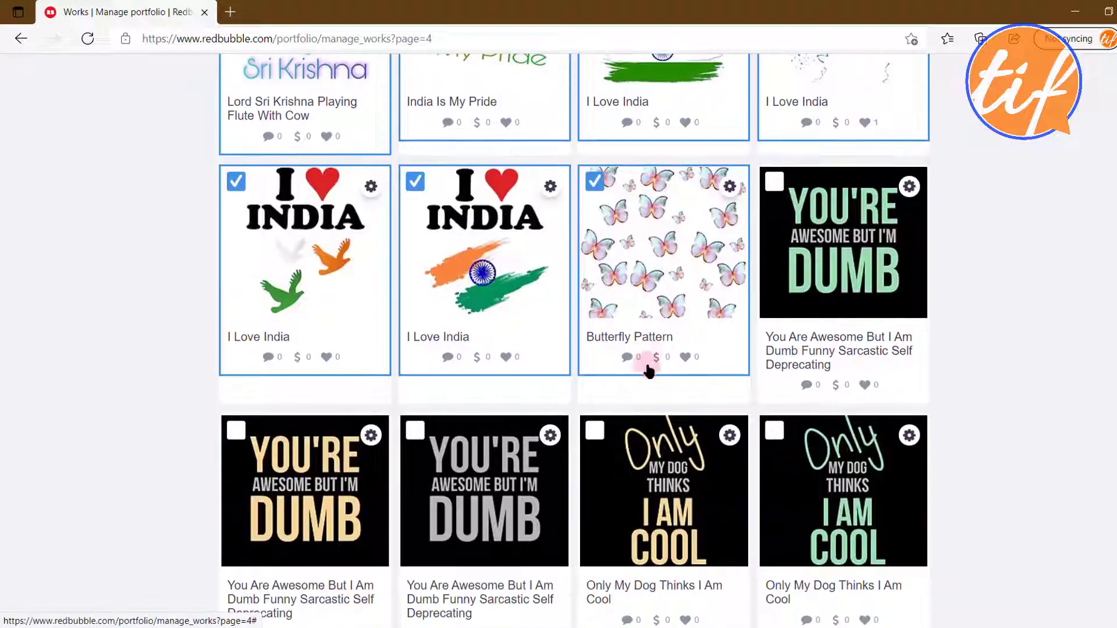
scroll(752, 344, "down", 7)
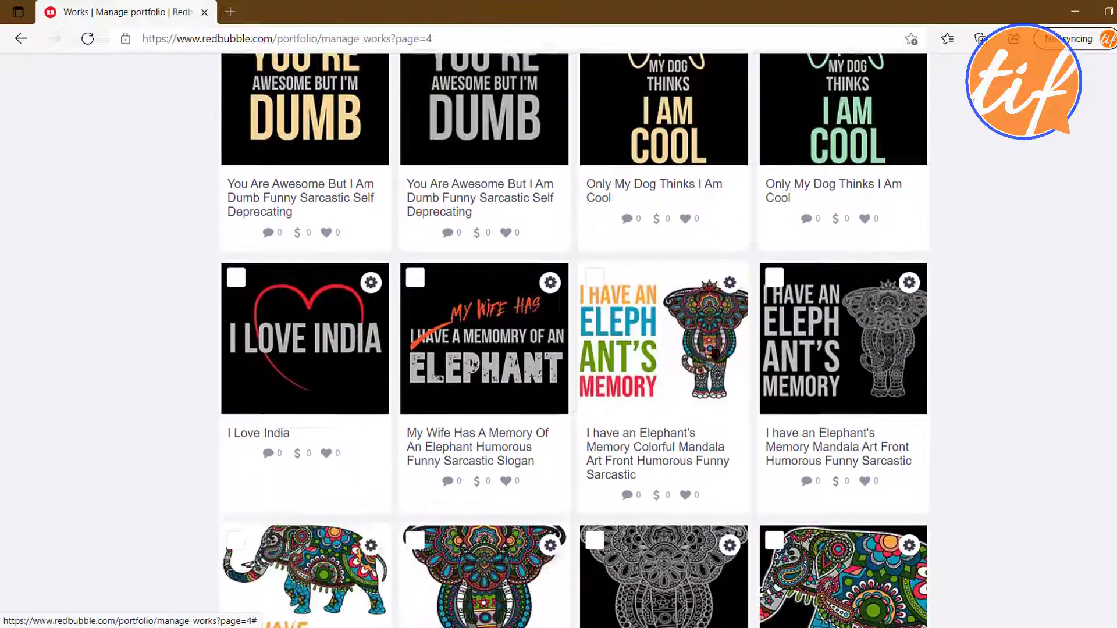
scroll(698, 373, "down", 2)
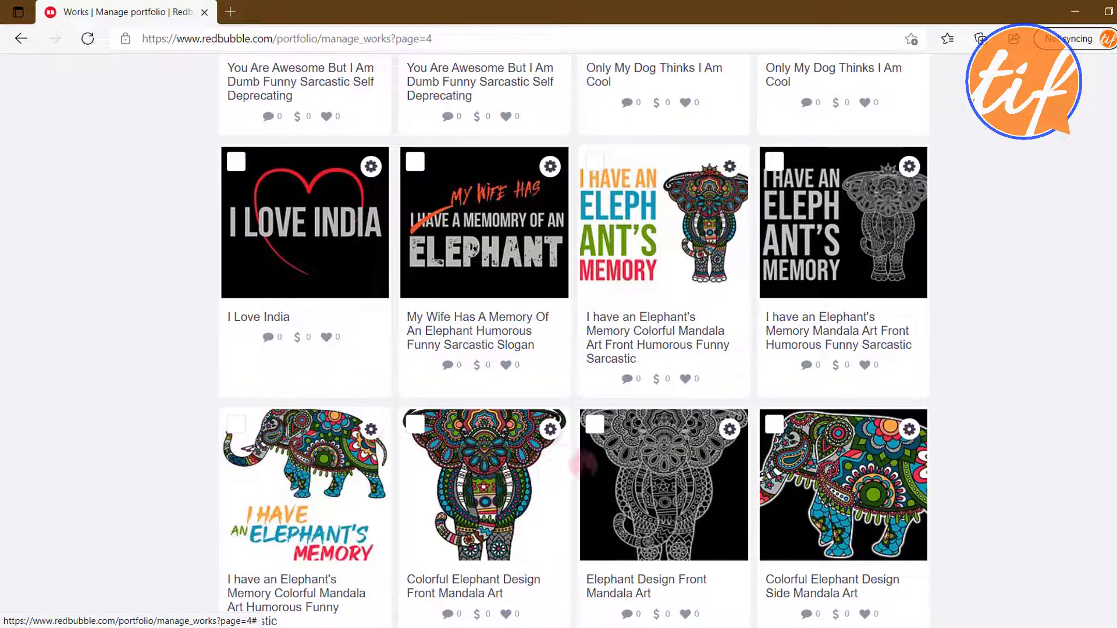
scroll(564, 461, "down", 2)
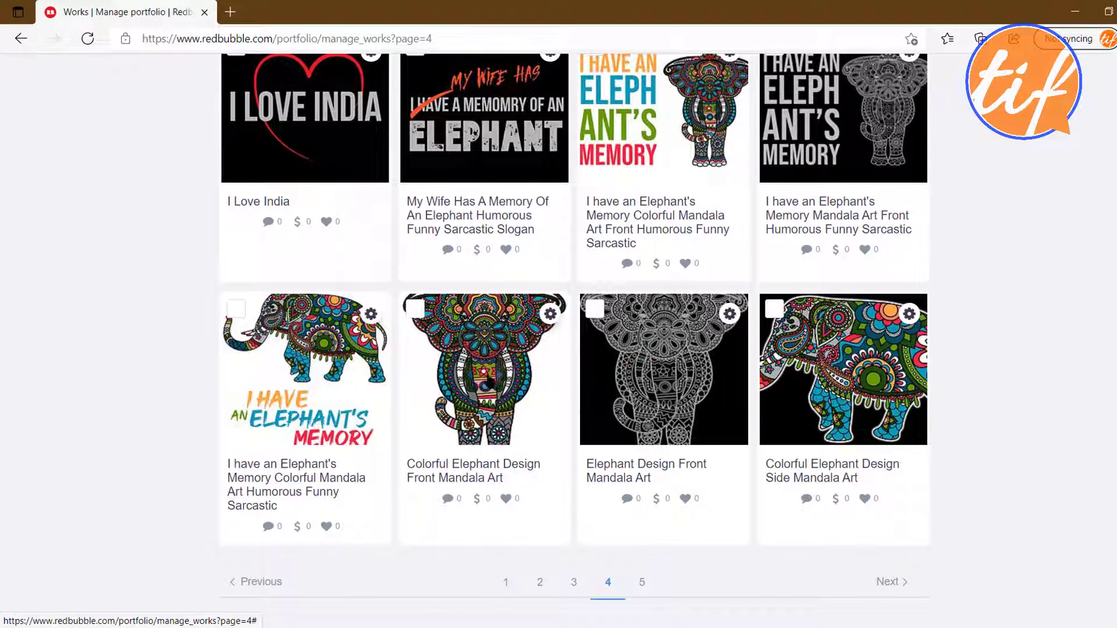
scroll(482, 381, "up", 1)
left_click(414, 365)
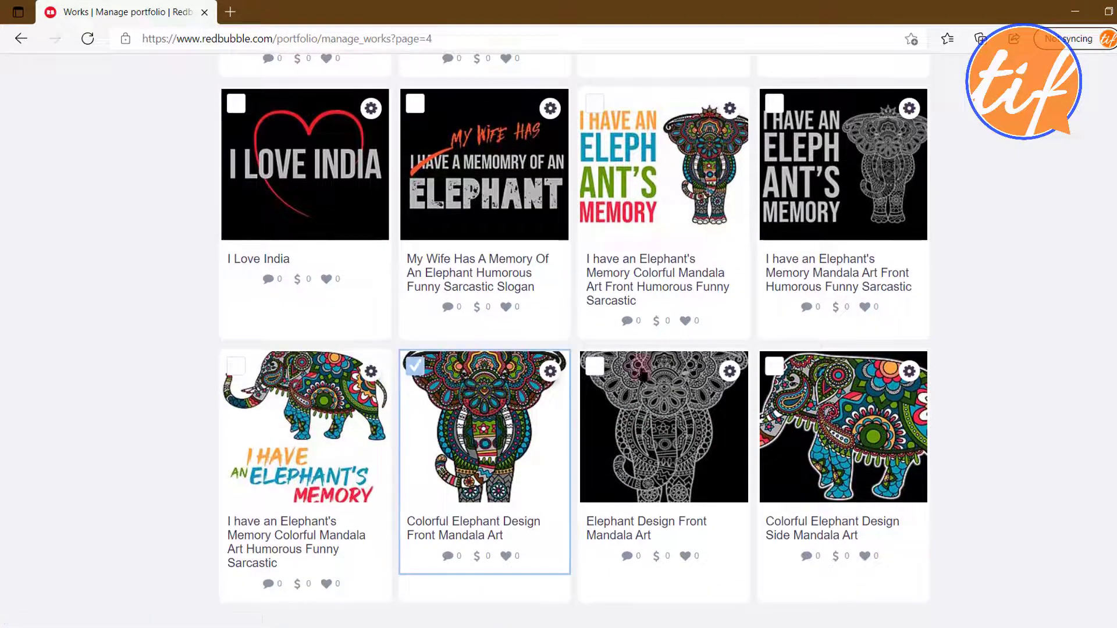
left_click(595, 365)
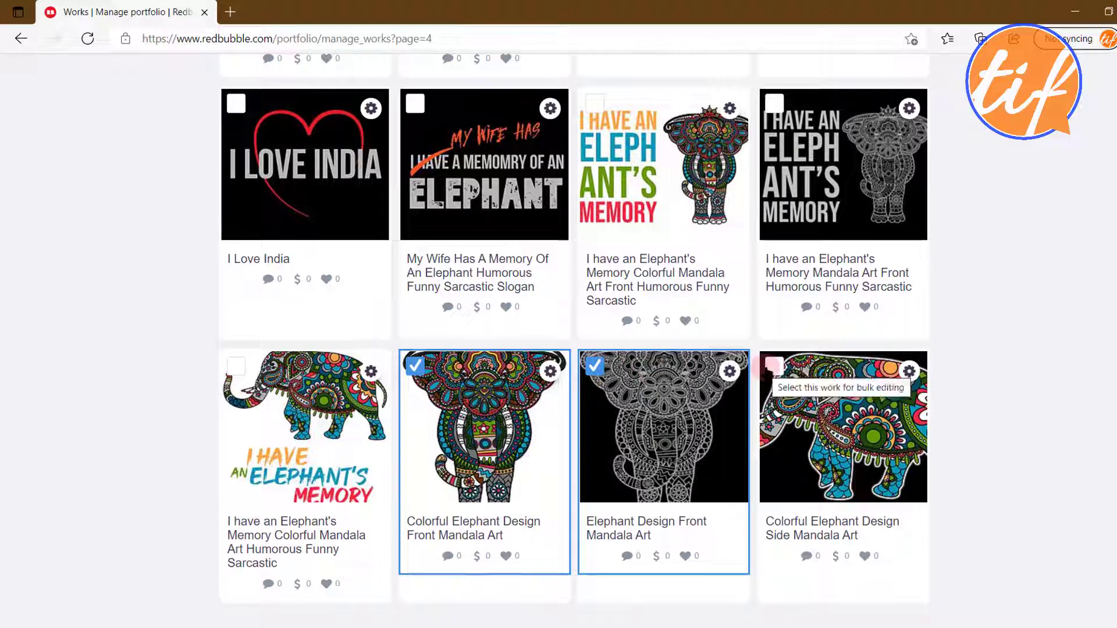
left_click(772, 367)
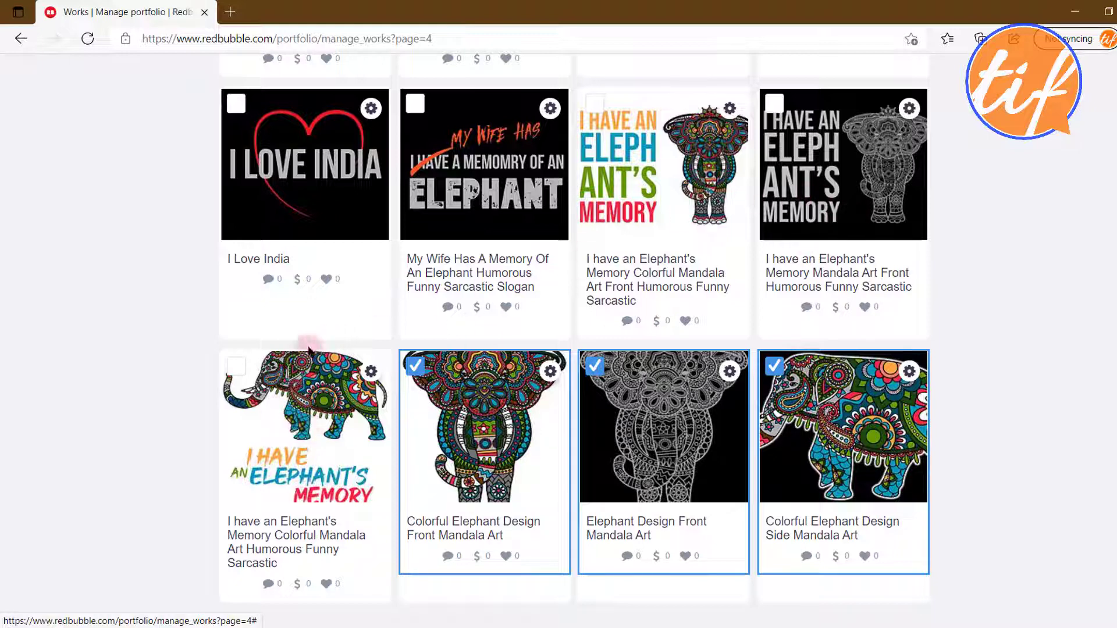
Add the white-background I have an Elephant's Memory Colorful Mandala Art work with the side-view elephant to the selection.
left_click(236, 366)
scroll(509, 424, "down", 3)
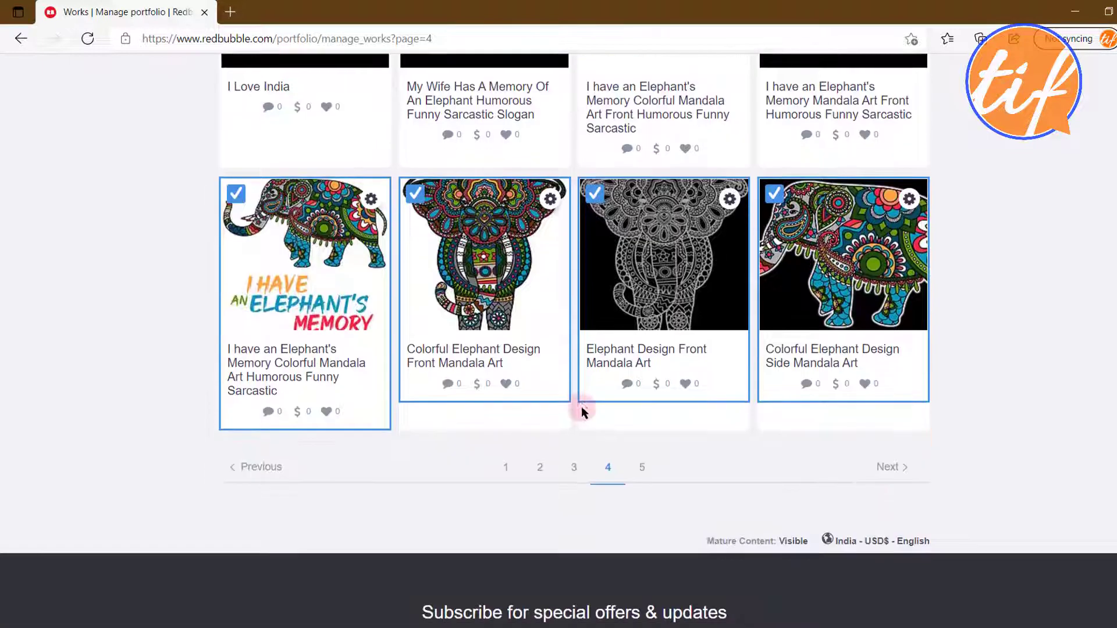
Review the works on page 4 from the elephant designs back up to the pineapple designs for further unwanted ones.
scroll(211, 323, "up", 10)
left_click(151, 337)
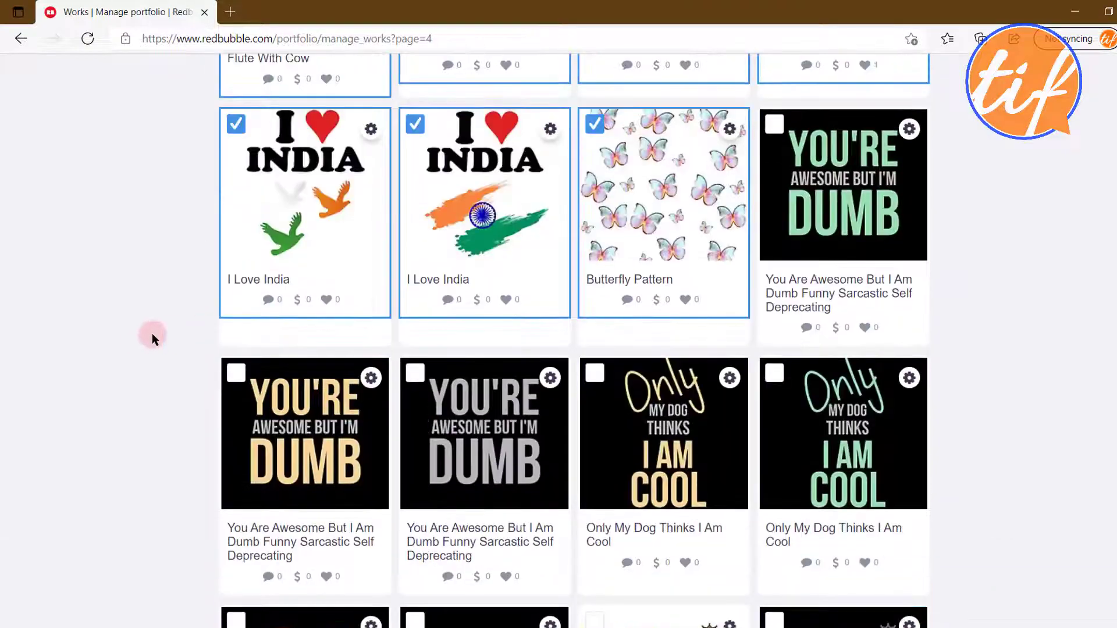
scroll(155, 336, "down", 5)
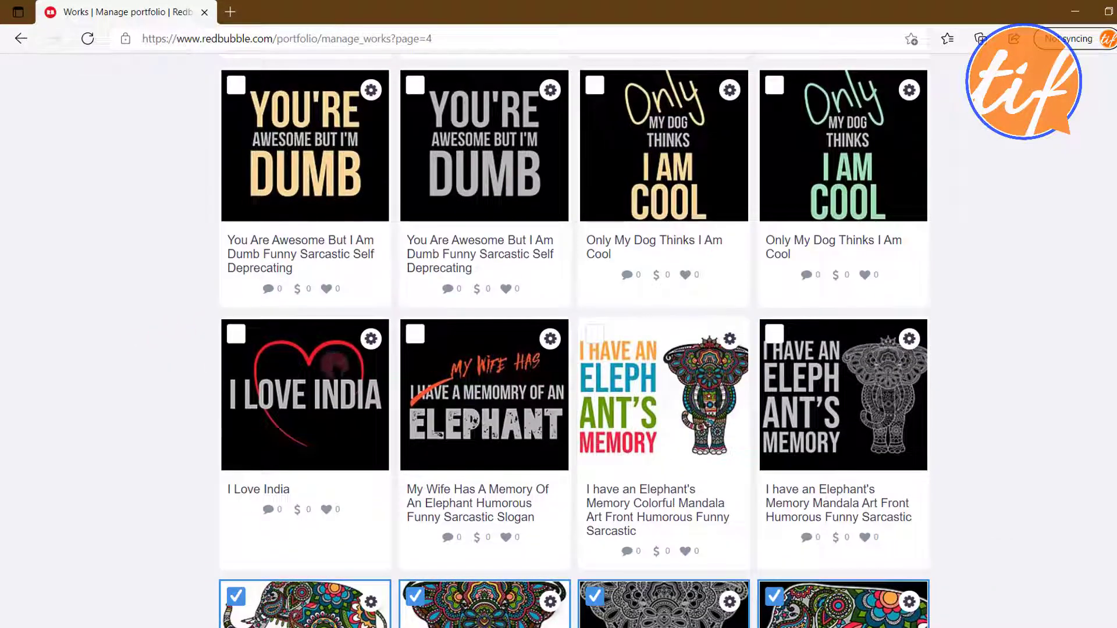
scroll(460, 385, "up", 4)
scroll(763, 375, "down", 3)
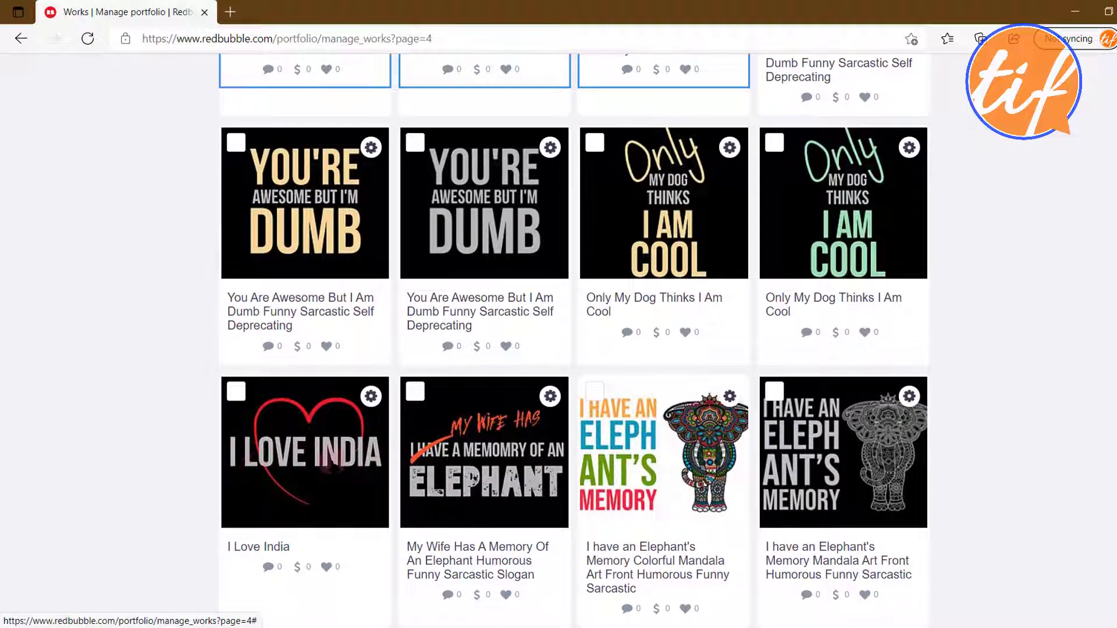
scroll(347, 465, "up", 6)
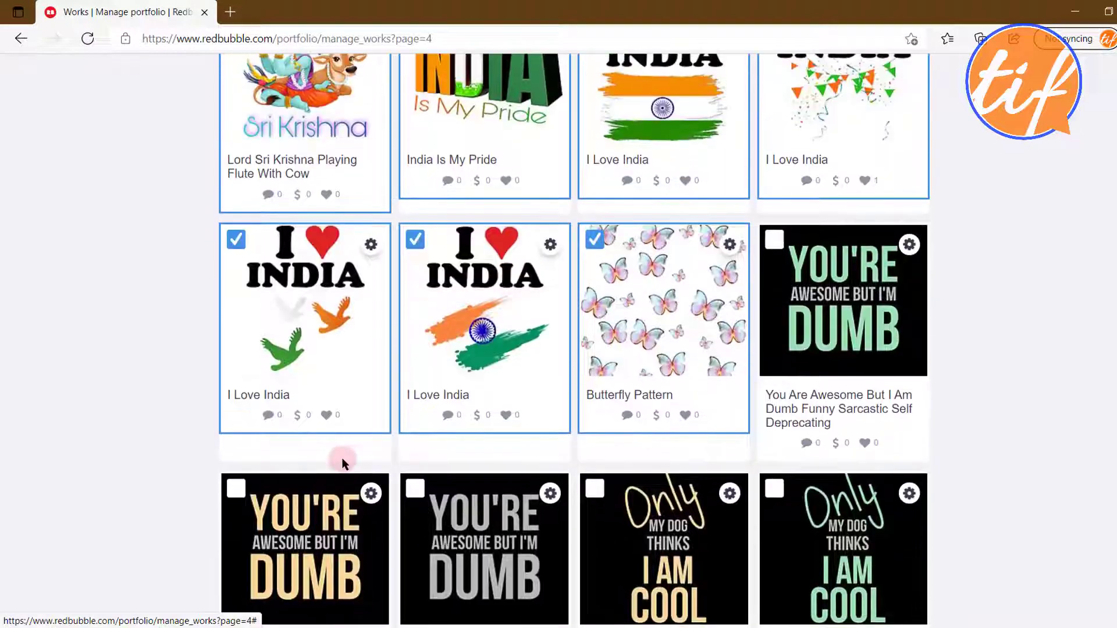
scroll(359, 459, "up", 5)
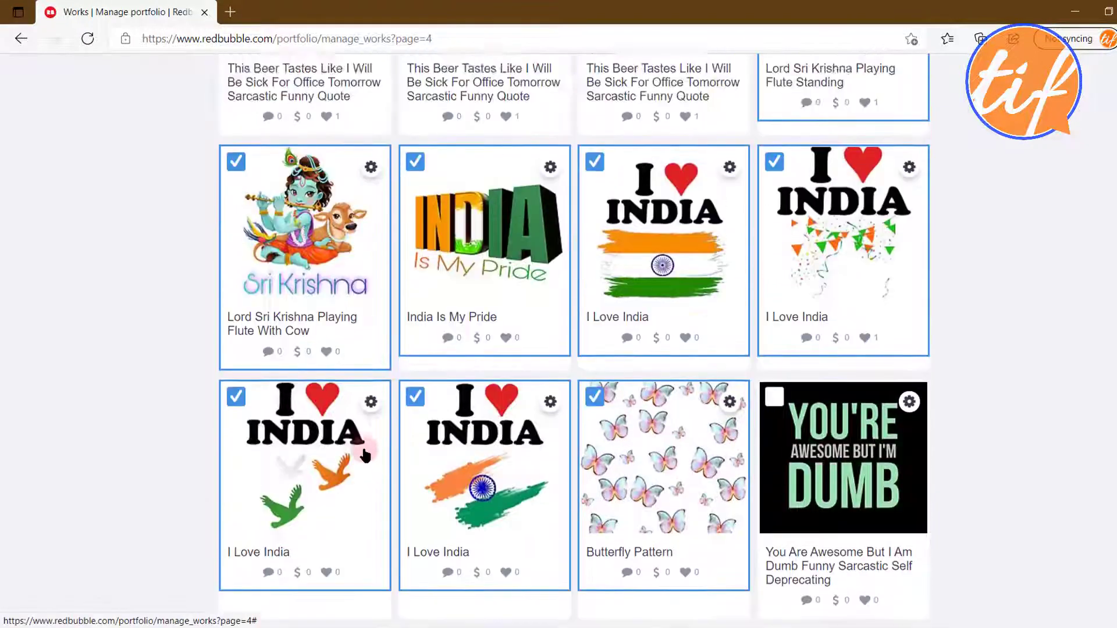
scroll(365, 453, "up", 8)
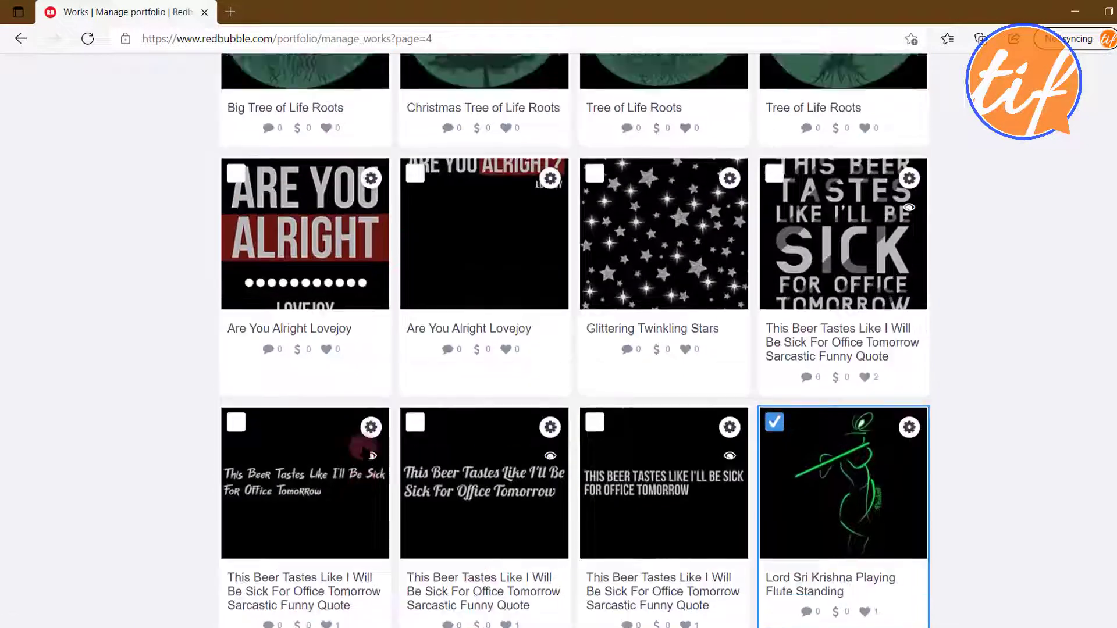
scroll(465, 451, "down", 2)
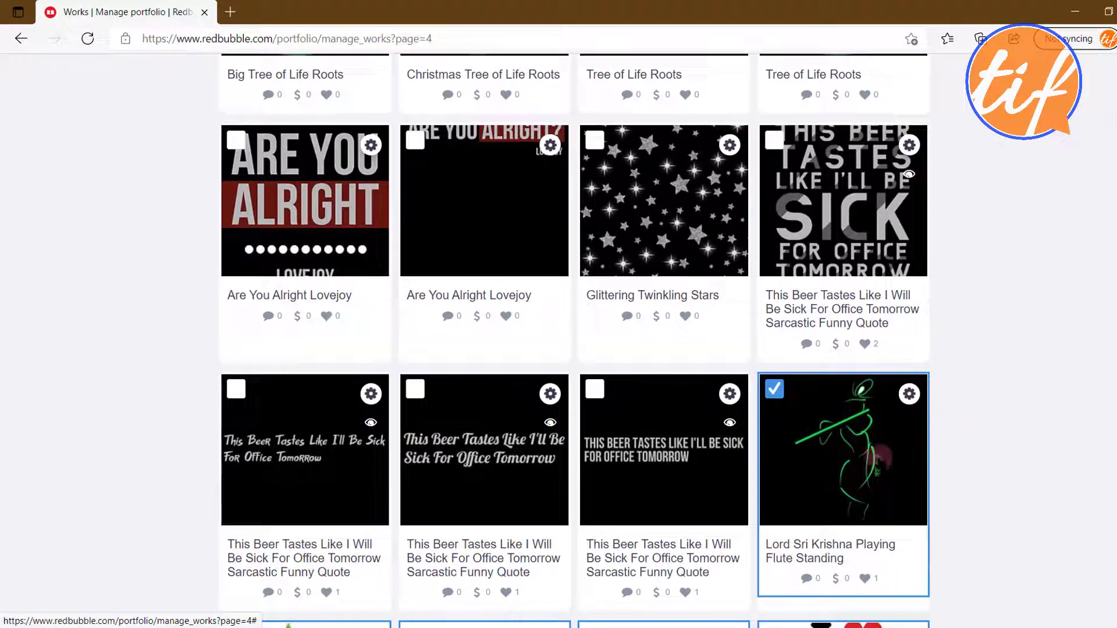
scroll(267, 324, "up", 4)
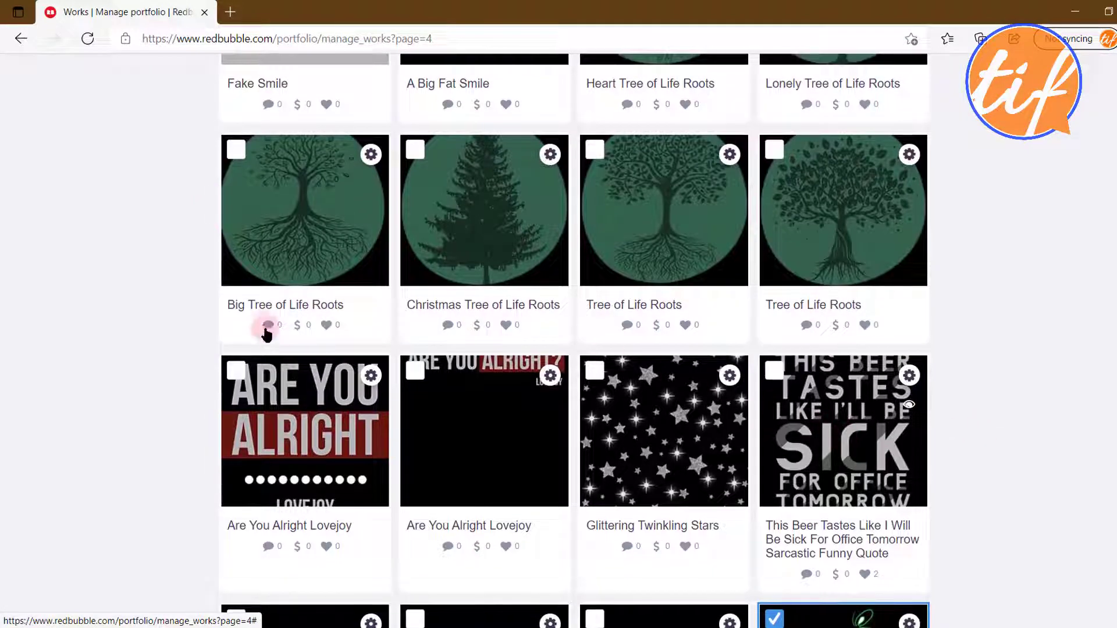
scroll(242, 344, "up", 7)
scroll(180, 355, "up", 5)
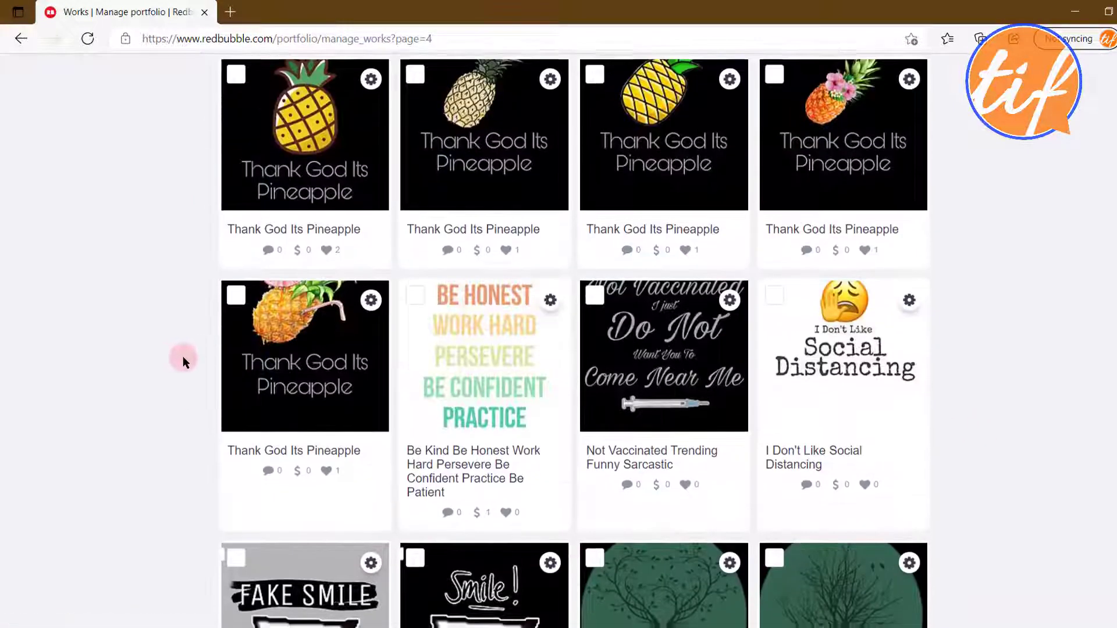
Add A Big Fat Smile and Fake Smile to the selection.
scroll(183, 356, "down", 4)
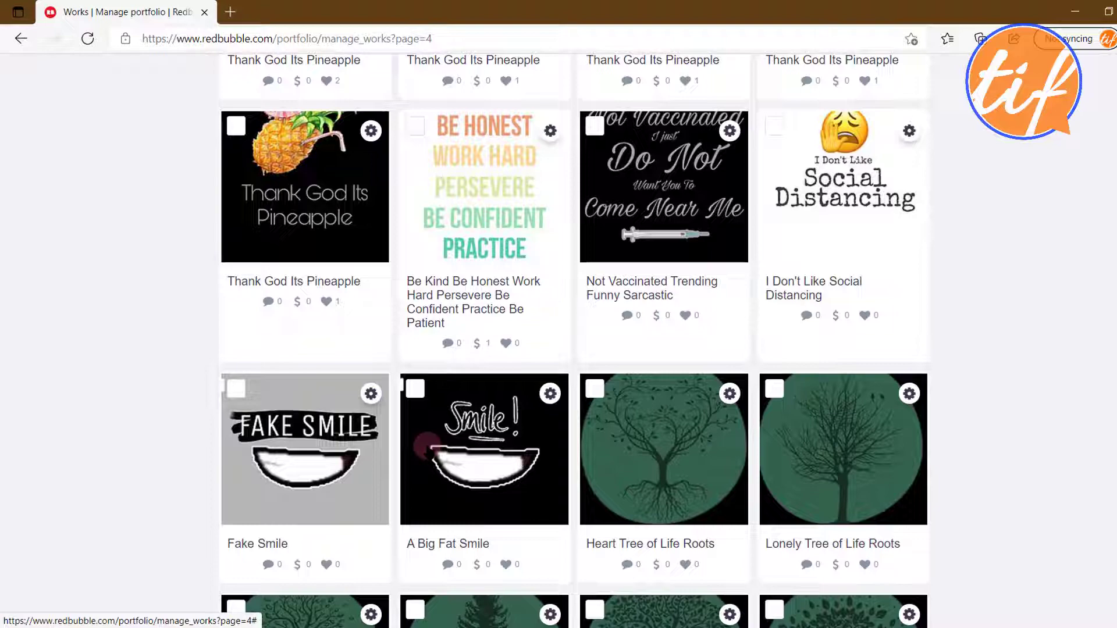
left_click(414, 388)
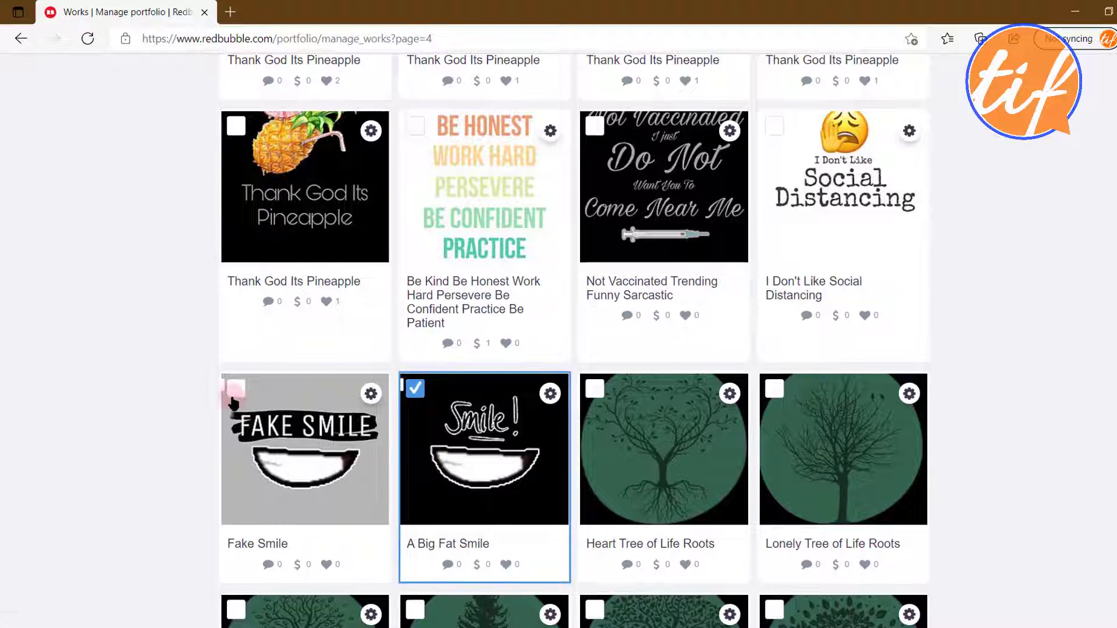
left_click(234, 390)
Add all five Thank God Its Pineapple works to the selection.
scroll(140, 424, "up", 5)
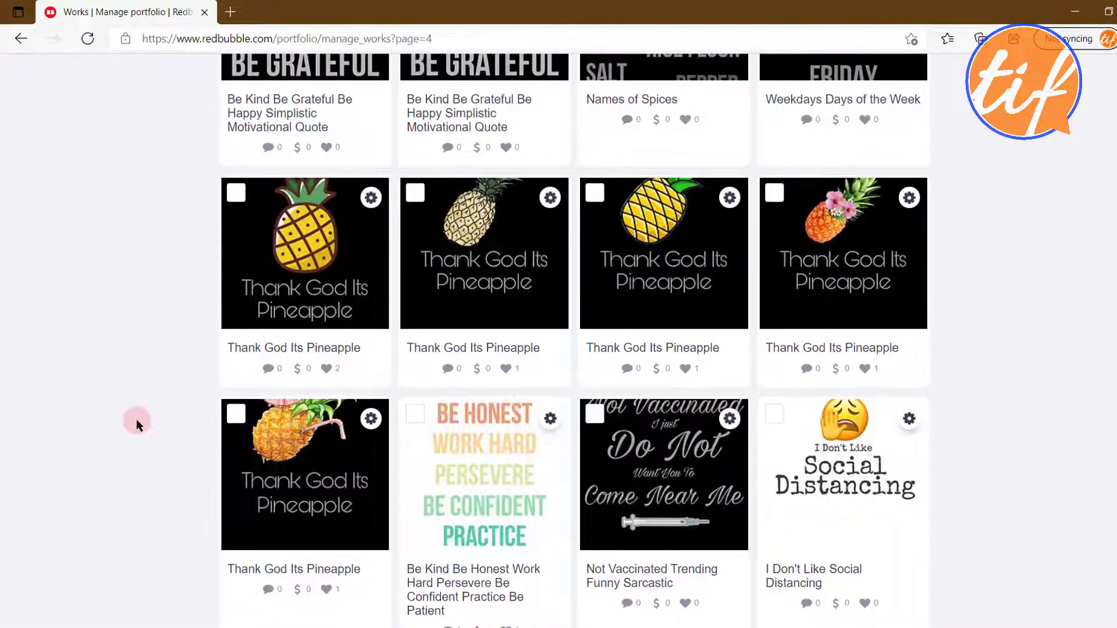
left_click(236, 193)
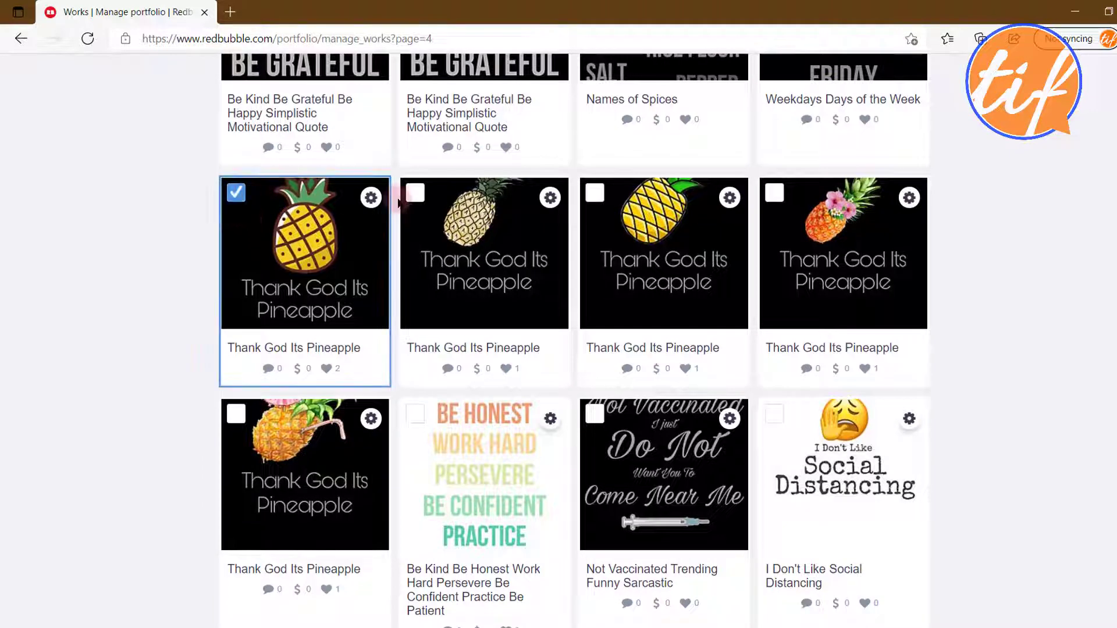
left_click(415, 193)
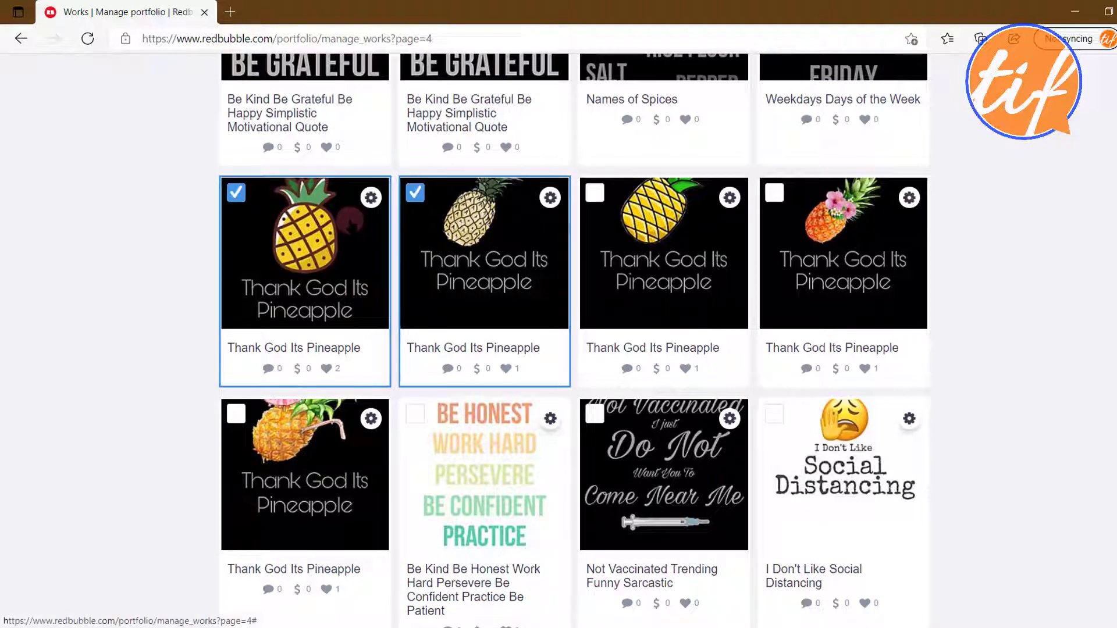
left_click(594, 192)
left_click(775, 193)
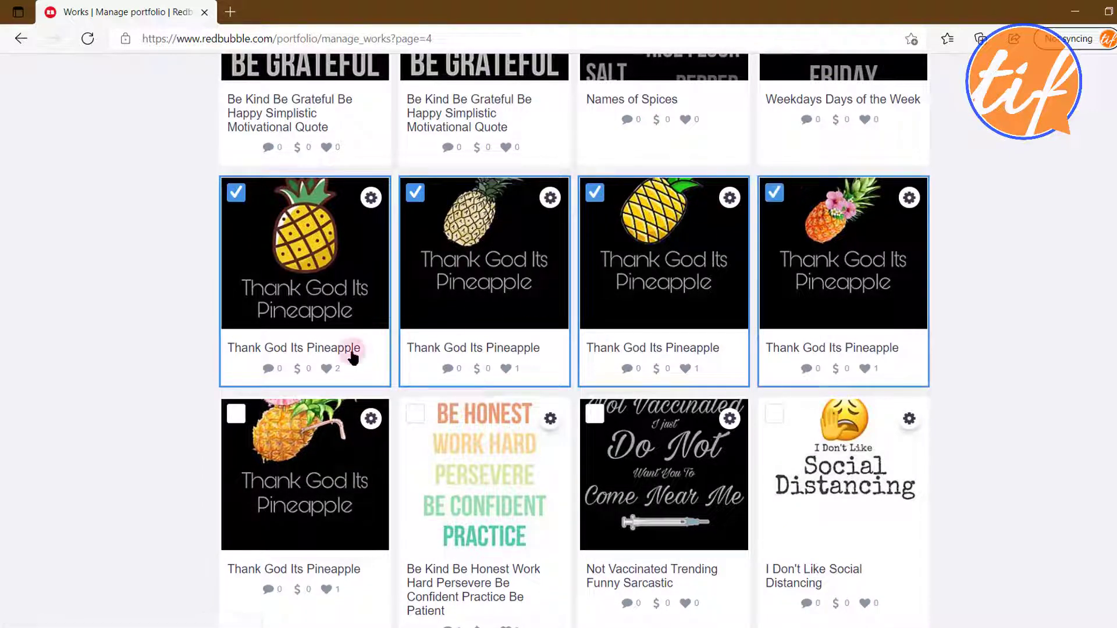
left_click(235, 414)
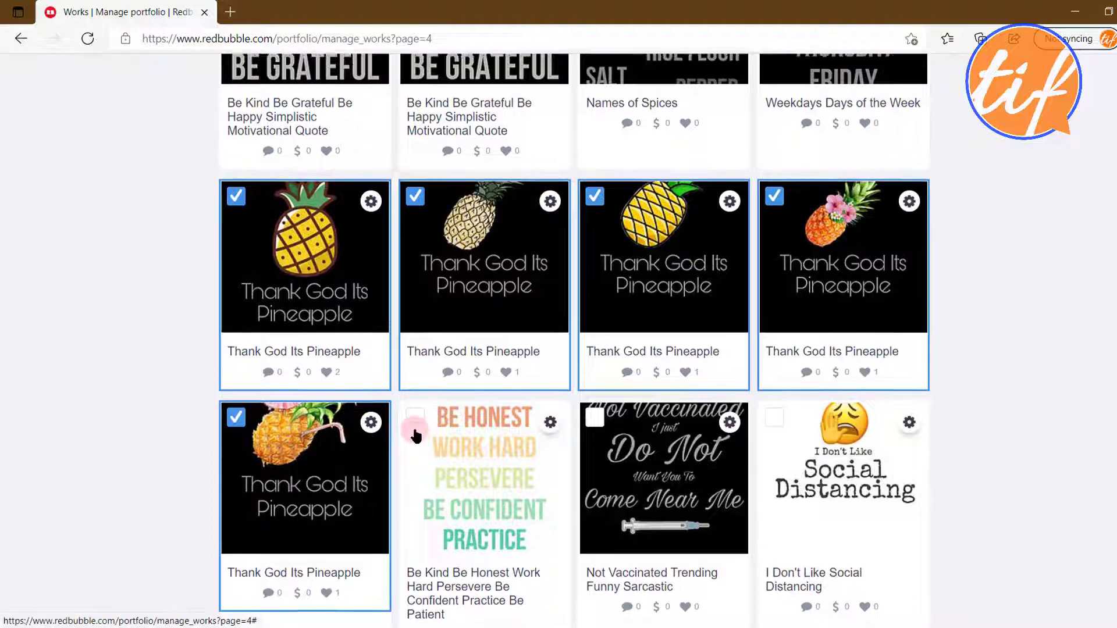
Delete all selected works on page 4 from the portfolio.
scroll(508, 401, "up", 4)
scroll(508, 400, "up", 4)
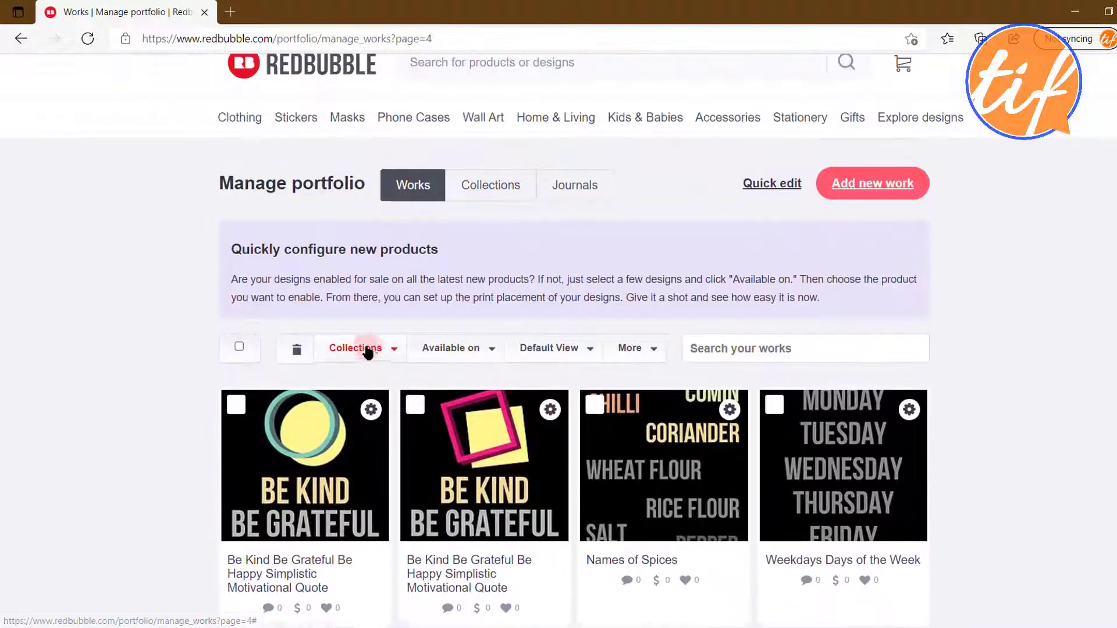
left_click(296, 350)
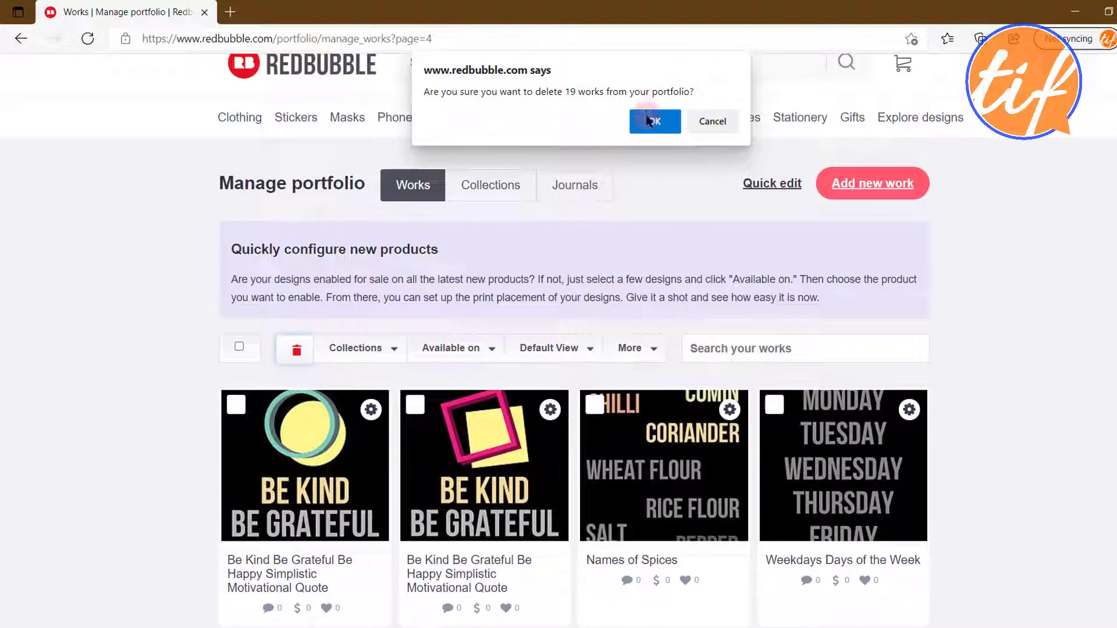
key("Return")
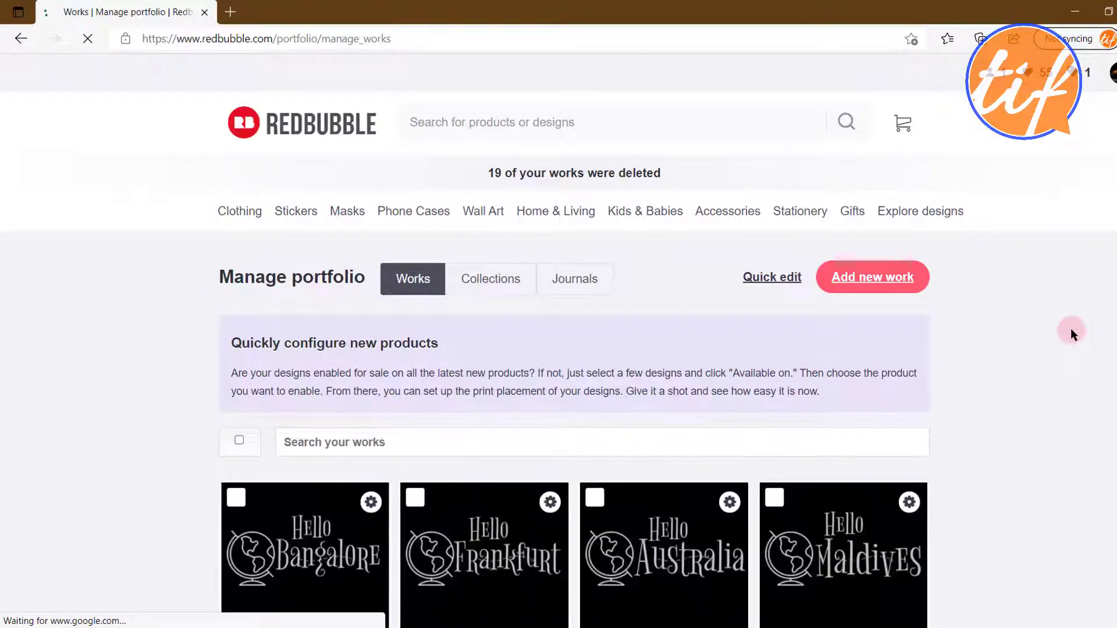
Reopen page 4 of the portfolio works list.
scroll(1071, 328, "down", 15)
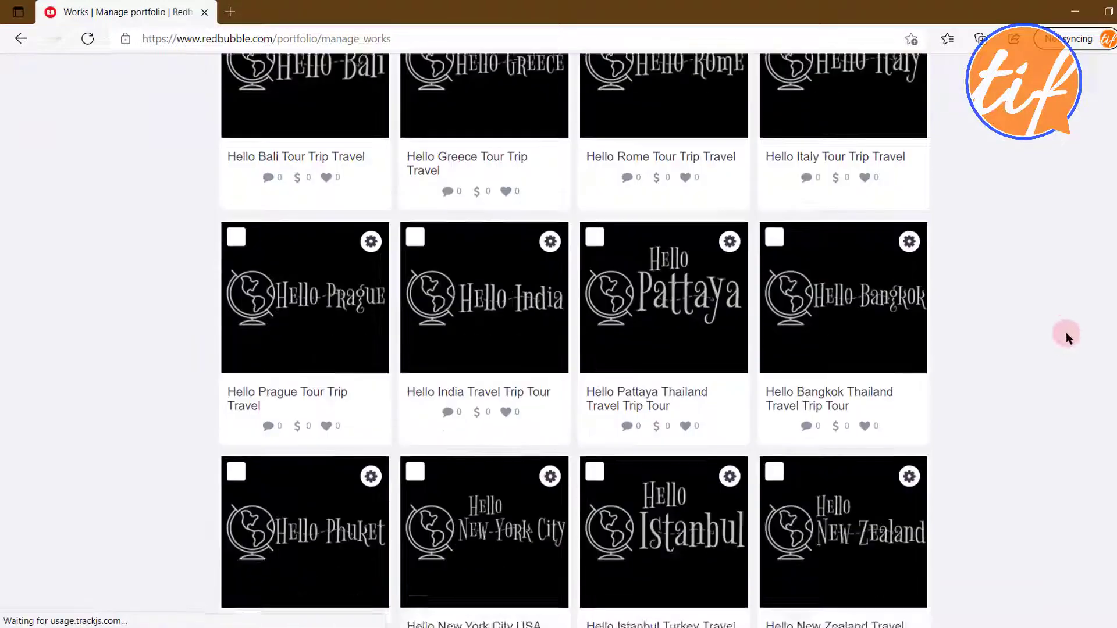
scroll(1054, 351, "down", 20)
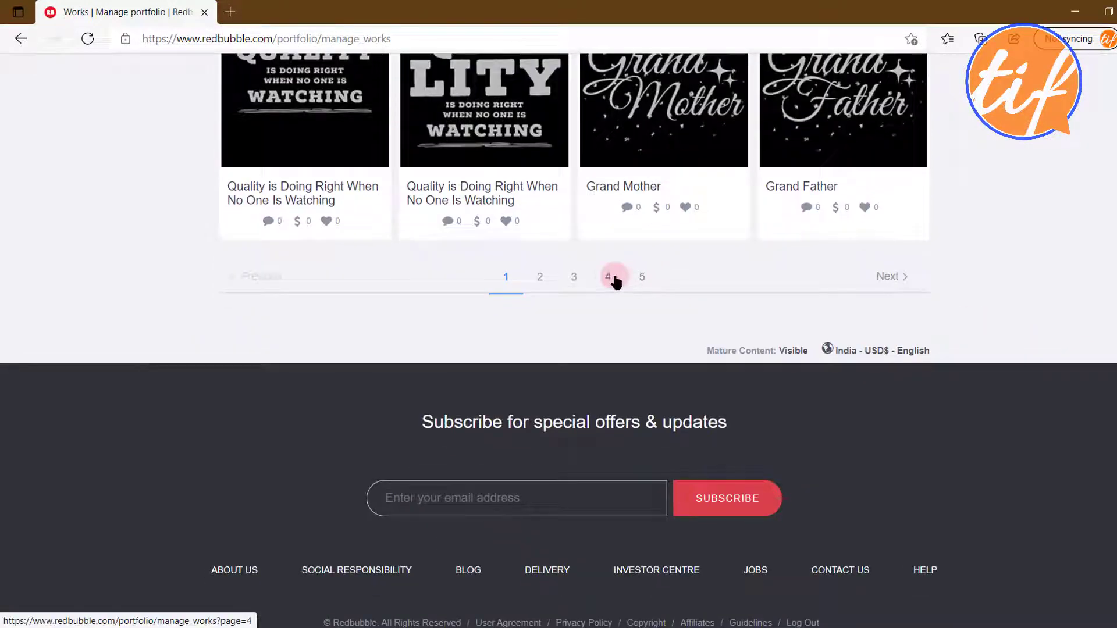
left_click(609, 278)
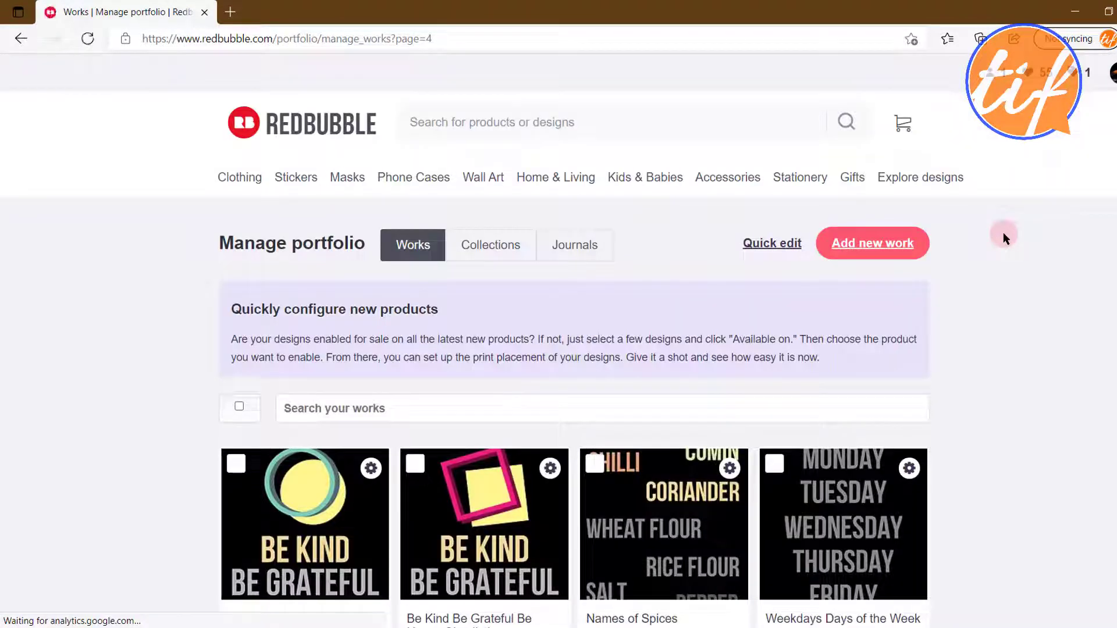
Select Elephant Design Side Mandala Art and the black side-view I have an Elephant's Memory Mandala Art work on page 4.
scroll(1054, 242, "down", 10)
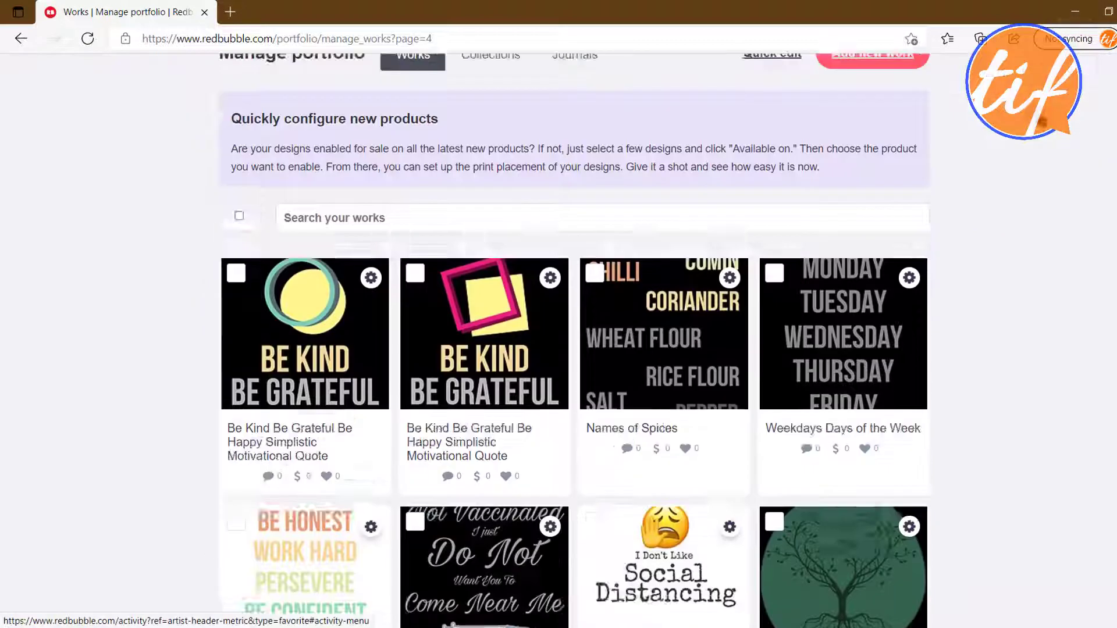
scroll(1053, 242, "down", 20)
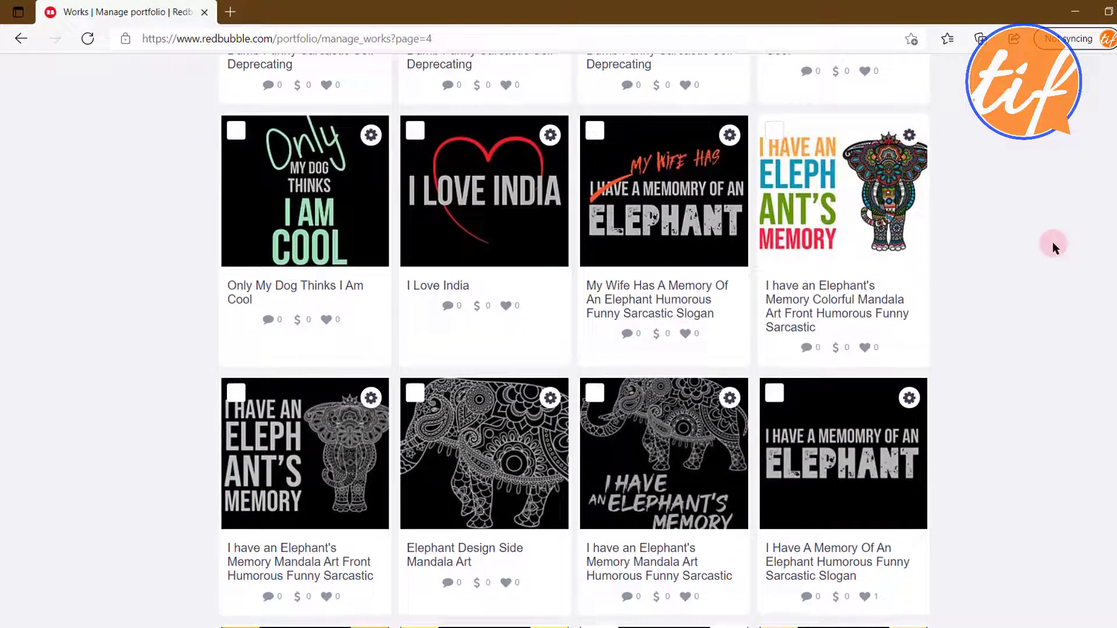
scroll(1052, 244, "down", 2)
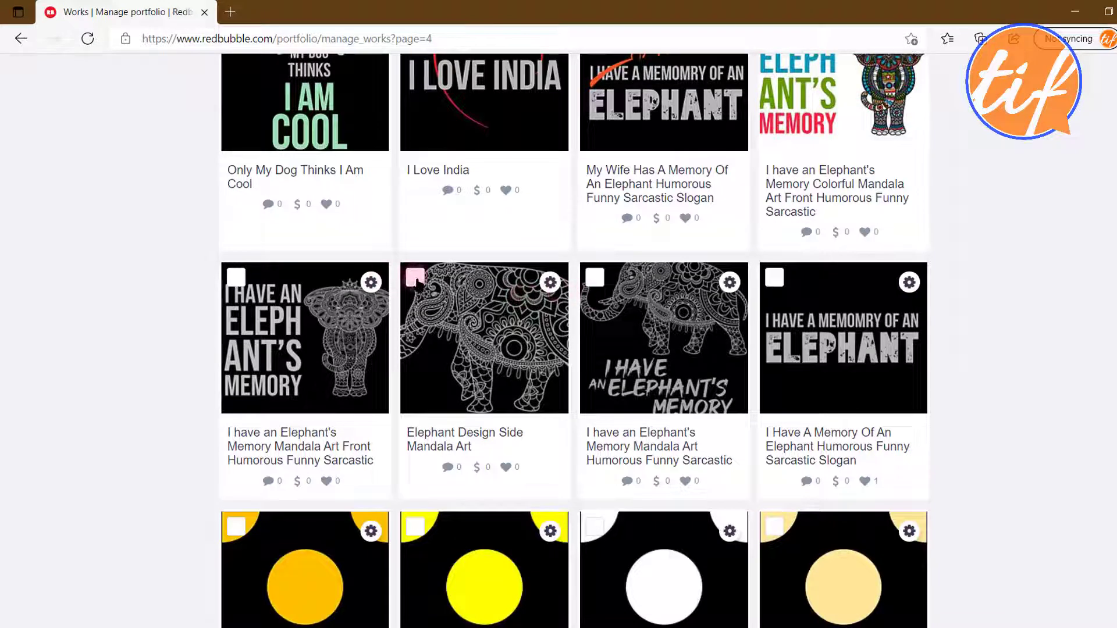
left_click(416, 279)
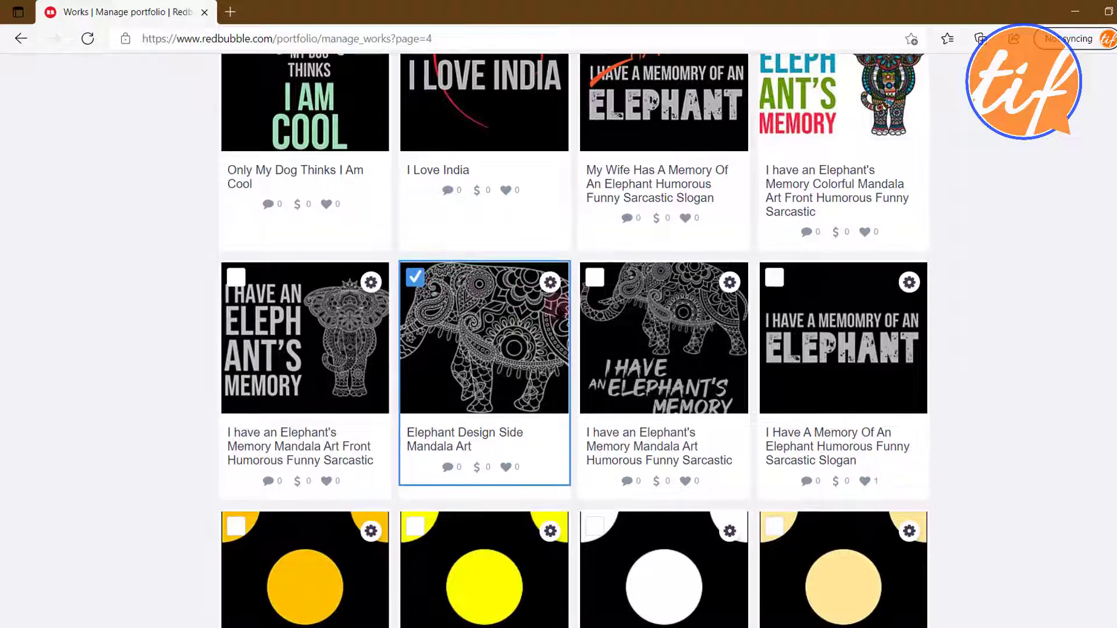
left_click(597, 279)
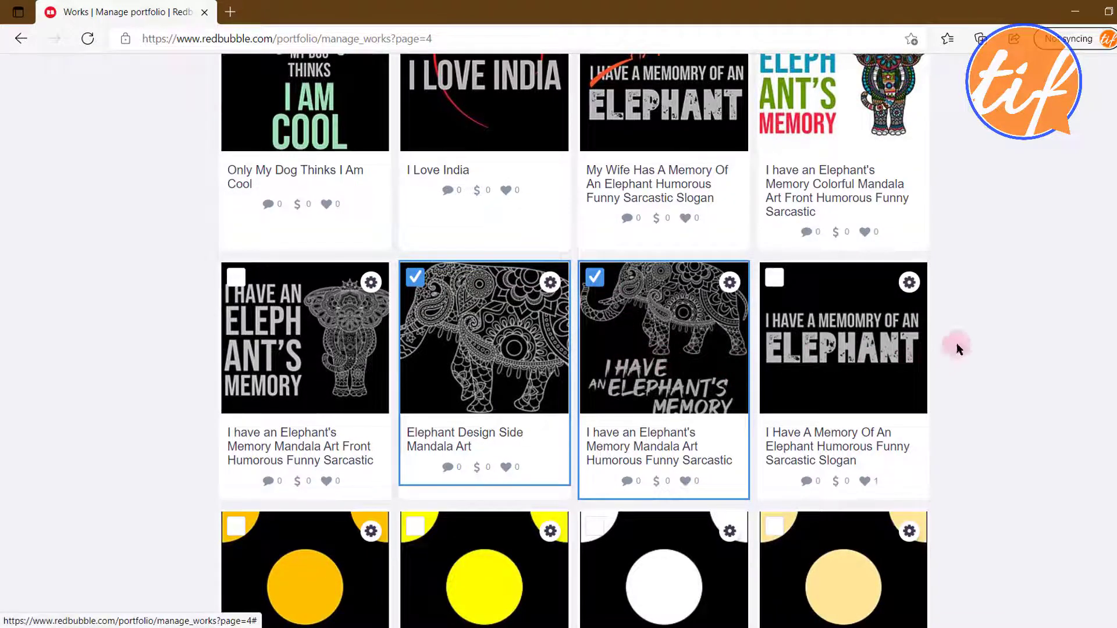
Check the polka dot, Buddha and slogan works on page 4 for more designs to remove.
scroll(994, 326, "up", 2)
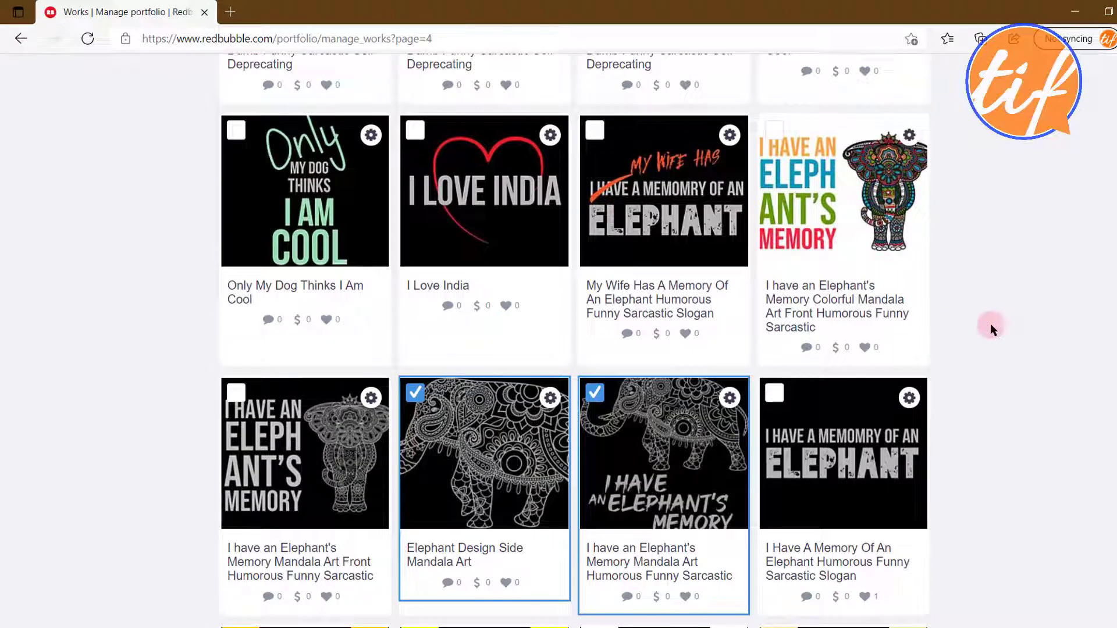
scroll(991, 326, "down", 2)
scroll(998, 332, "down", 4)
scroll(998, 329, "down", 8)
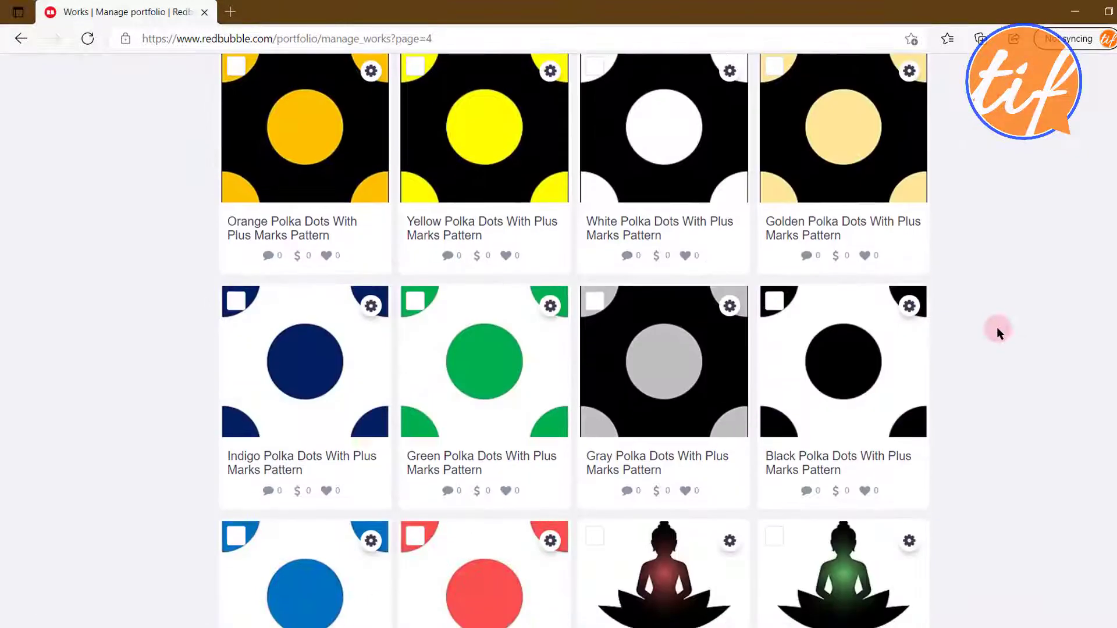
scroll(998, 330, "down", 4)
scroll(1000, 327, "down", 4)
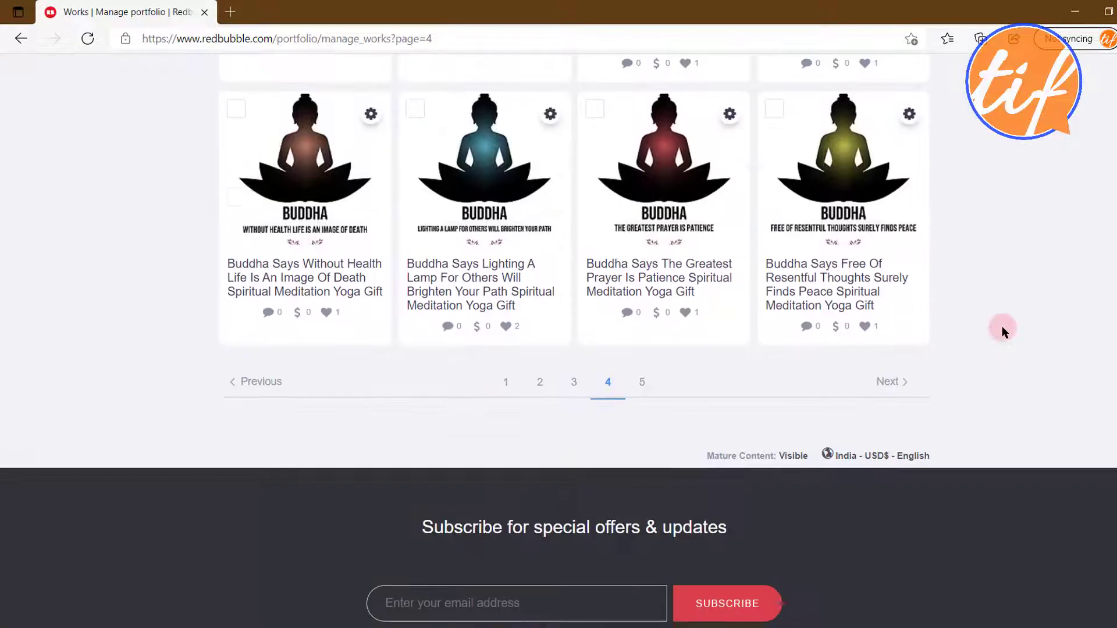
scroll(1004, 326, "up", 9)
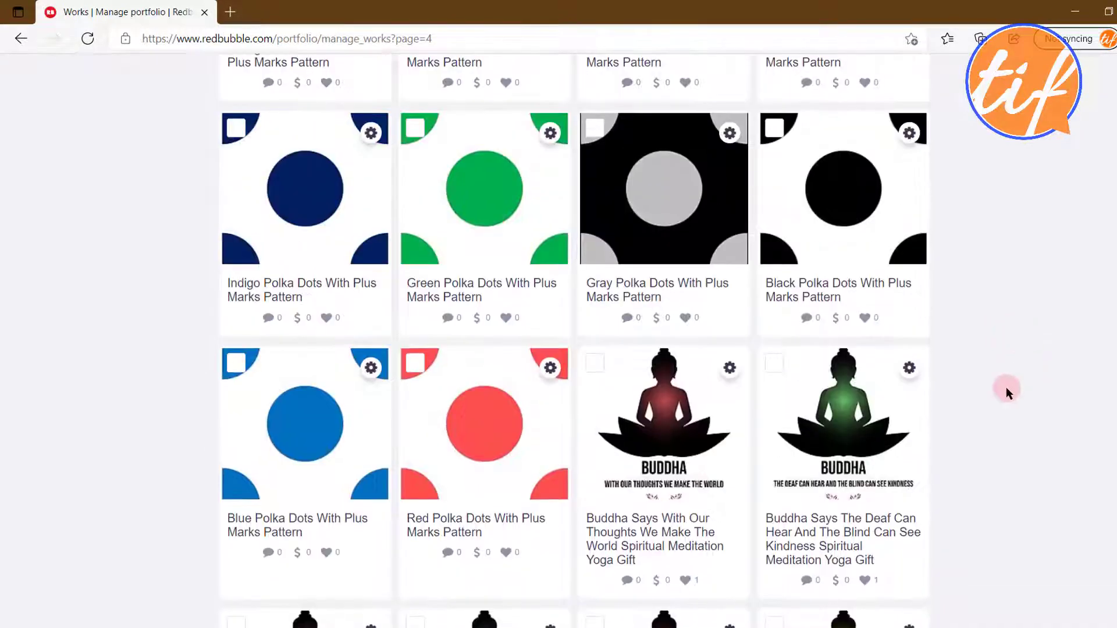
scroll(1007, 381, "up", 5)
scroll(1006, 383, "up", 10)
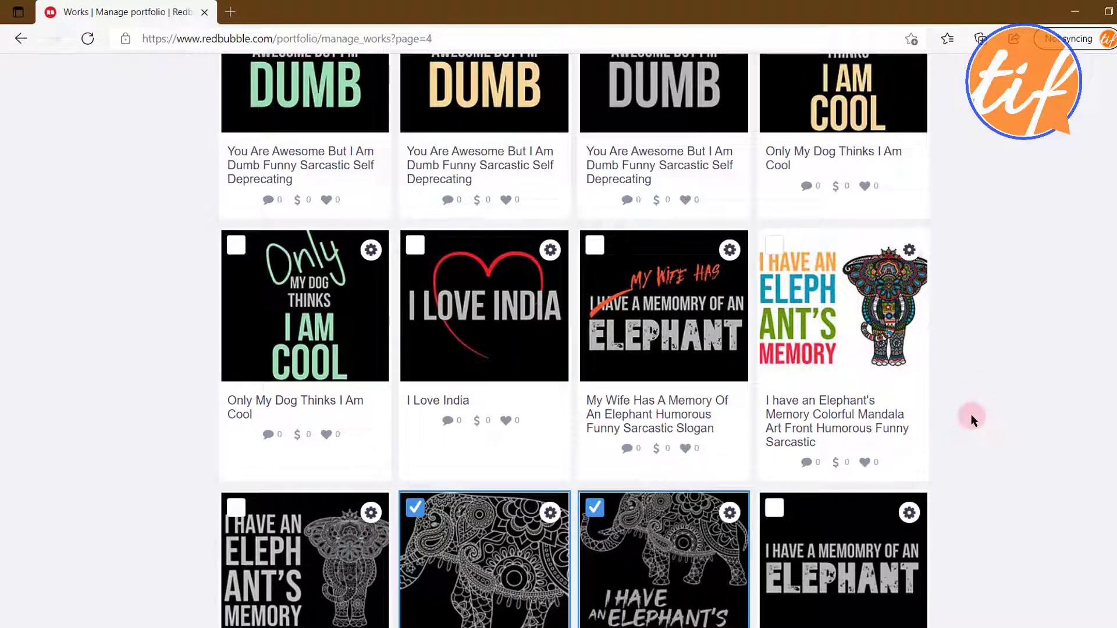
scroll(973, 420, "down", 1)
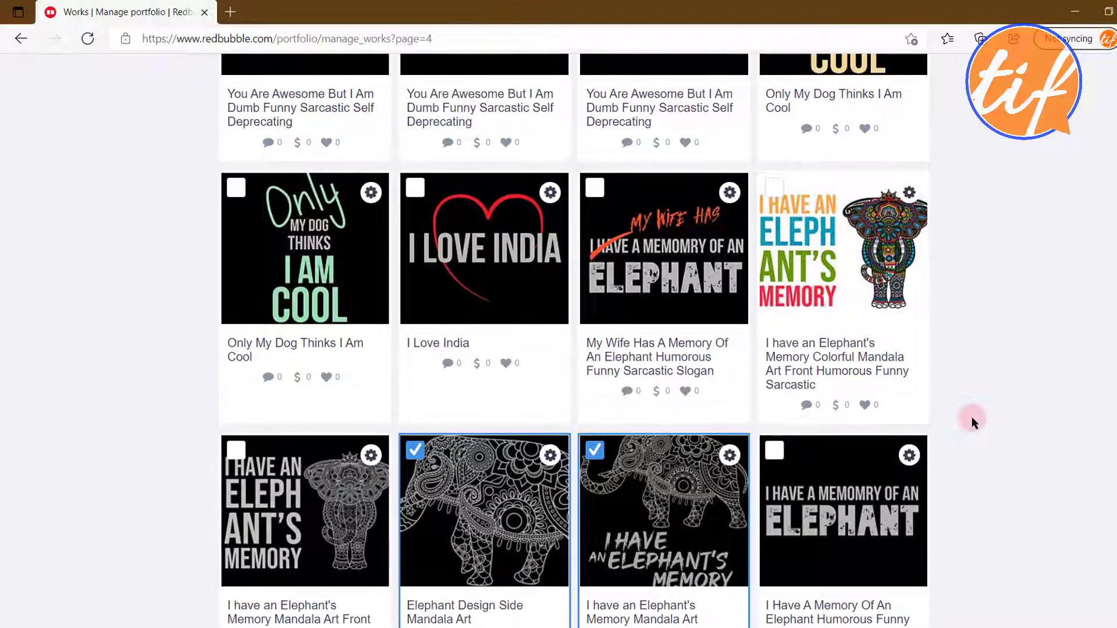
scroll(973, 420, "down", 2)
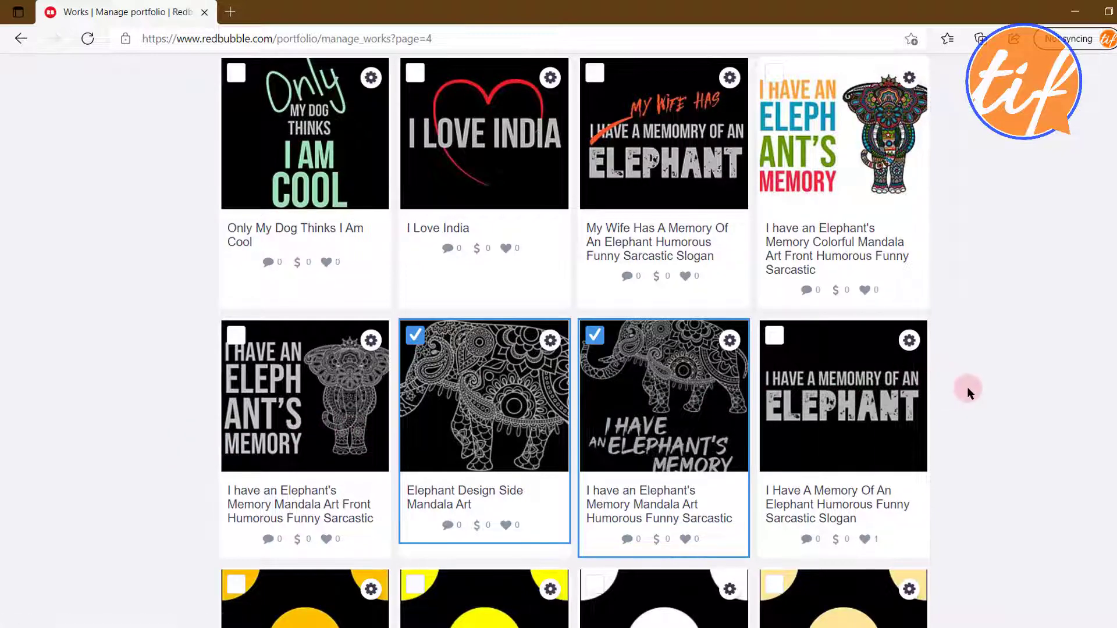
Review the remaining polka dot and Buddha works through the end of page 4 for unwanted designs.
scroll(968, 386, "down", 4)
scroll(975, 389, "down", 3)
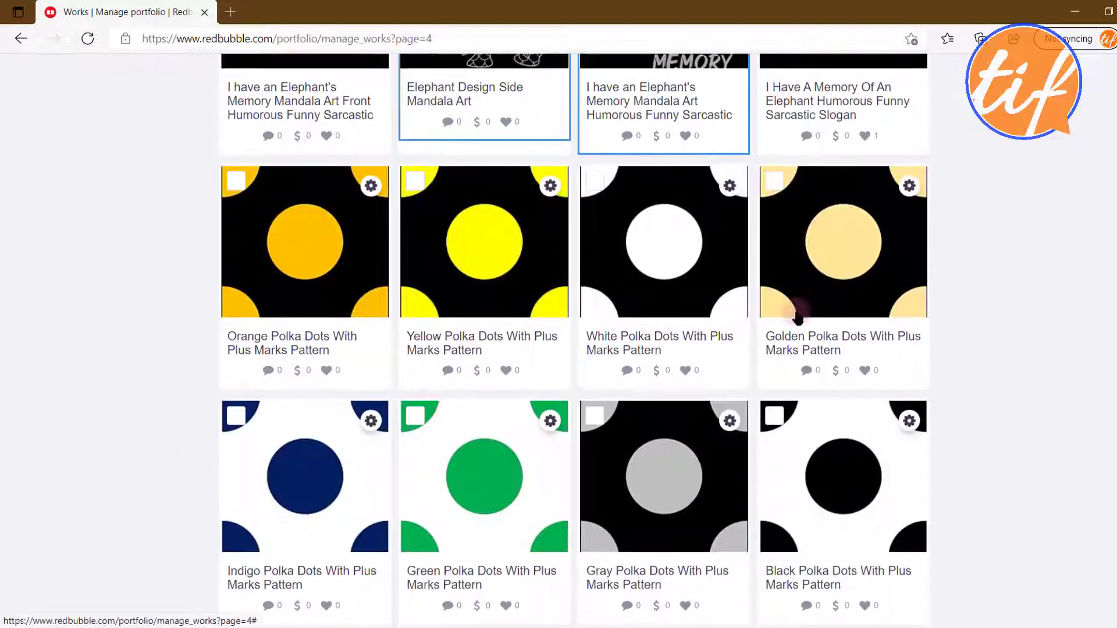
scroll(751, 317, "down", 2)
scroll(751, 317, "down", 5)
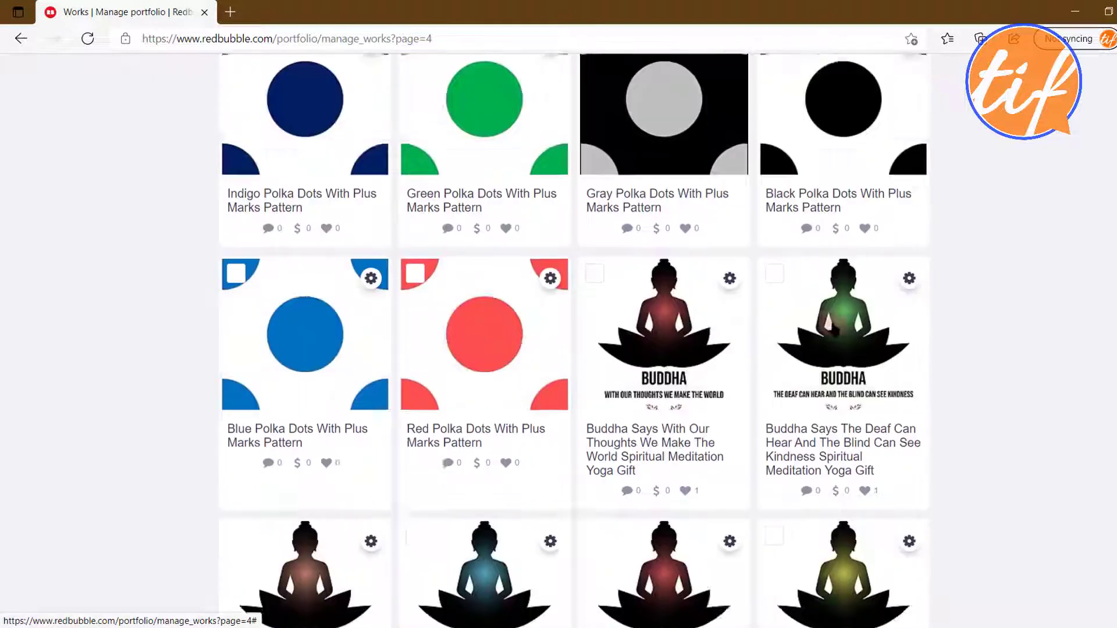
scroll(695, 451, "down", 1)
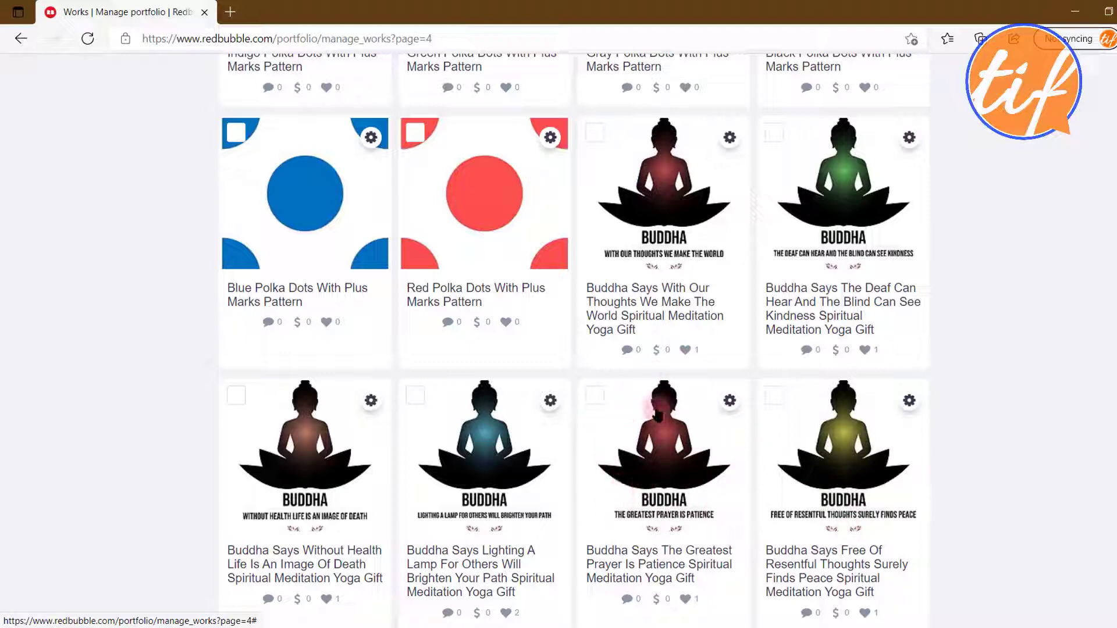
scroll(669, 466, "down", 2)
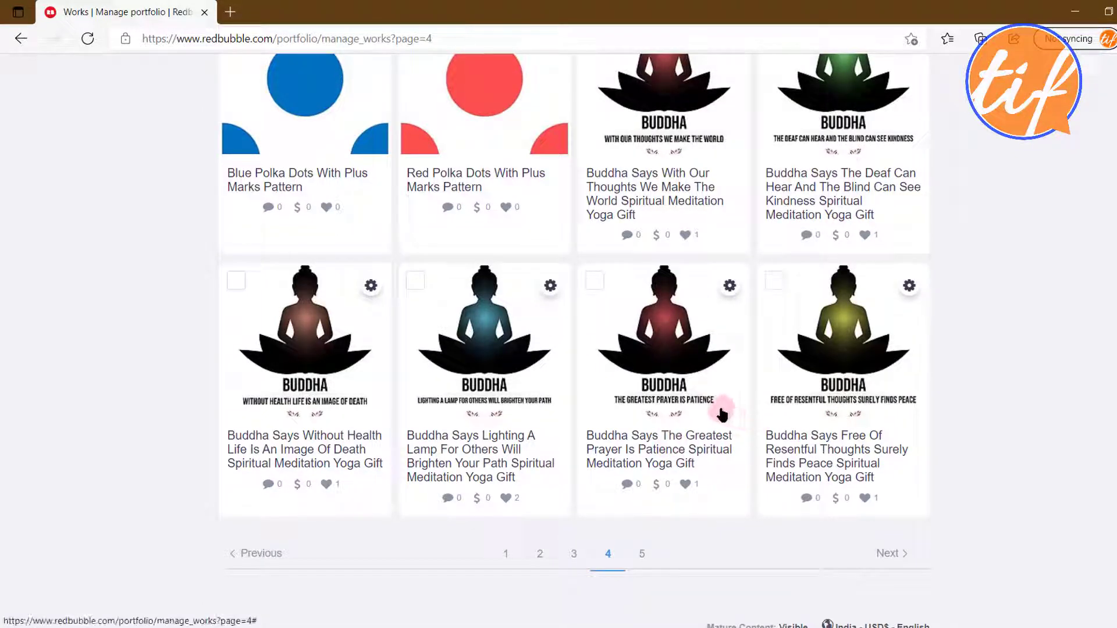
scroll(720, 414, "up", 1)
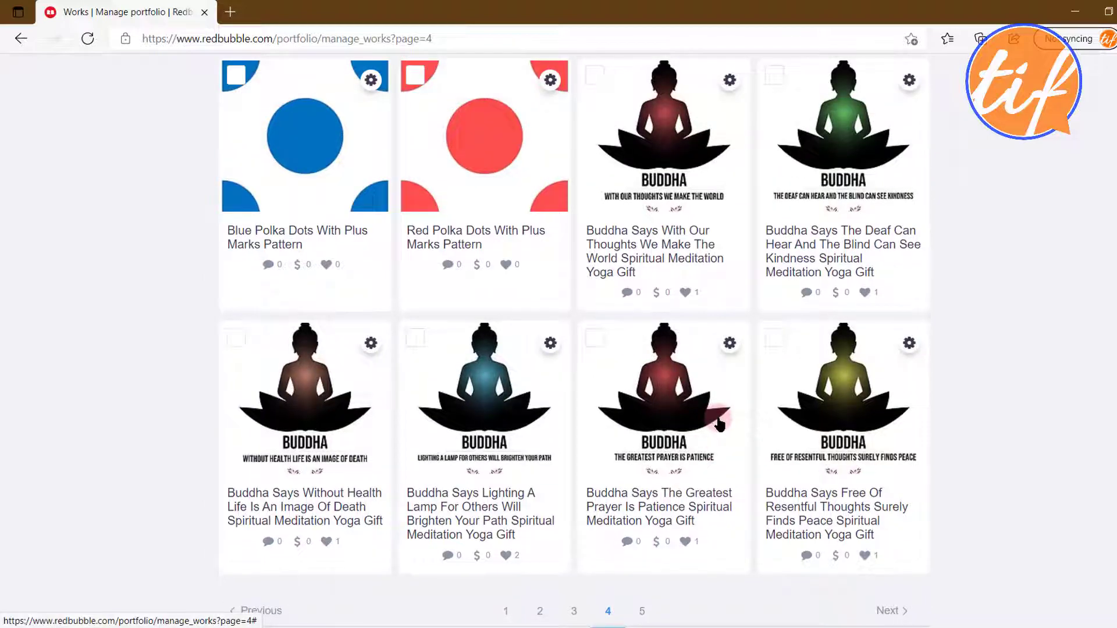
Delete the two selected elephant mandala art works on page 4 from the portfolio.
scroll(975, 399, "up", 11)
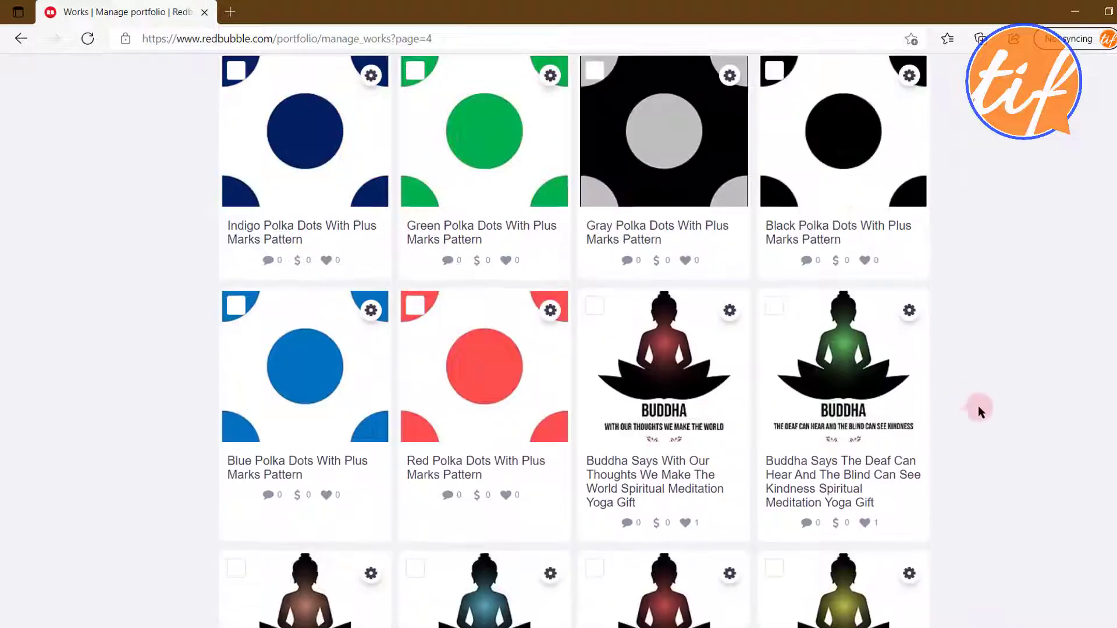
scroll(980, 416, "up", 20)
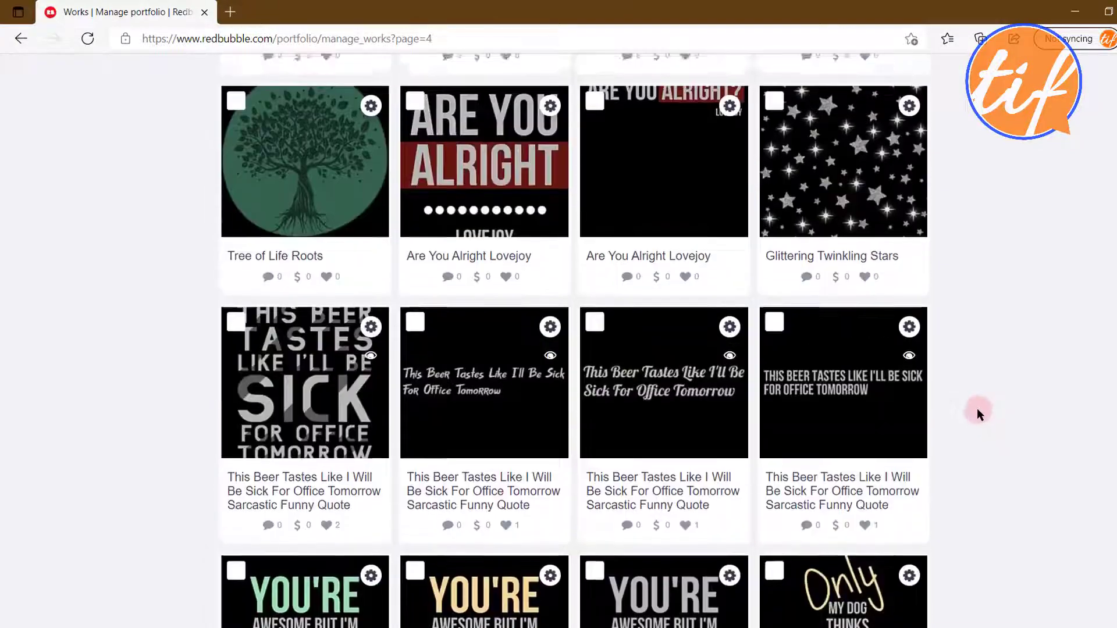
scroll(973, 407, "up", 10)
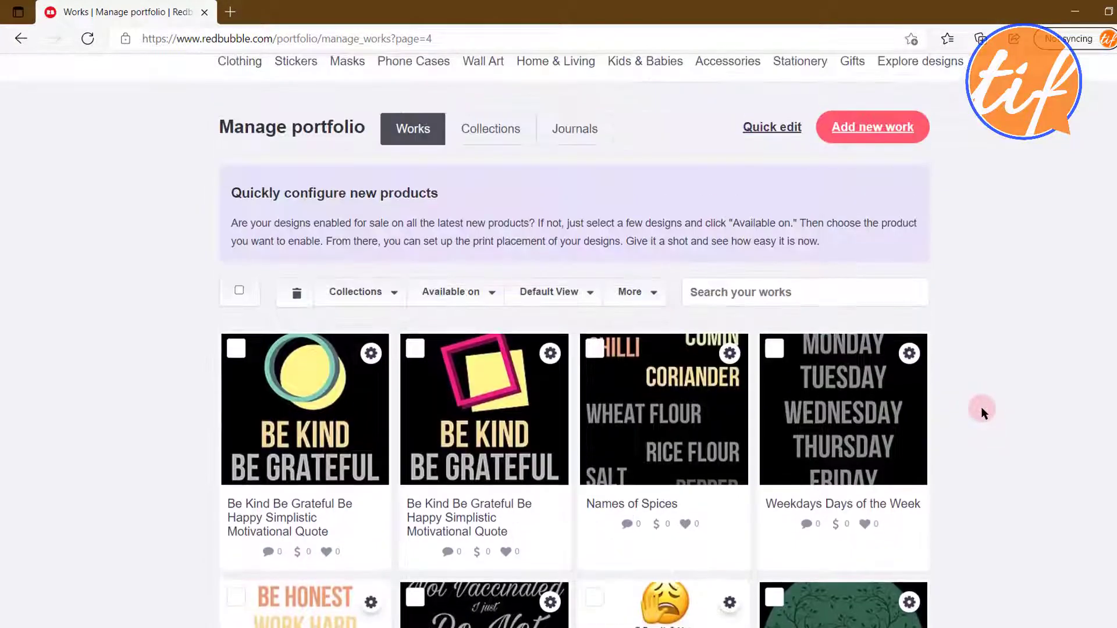
scroll(983, 406, "down", 2)
scroll(985, 403, "up", 3)
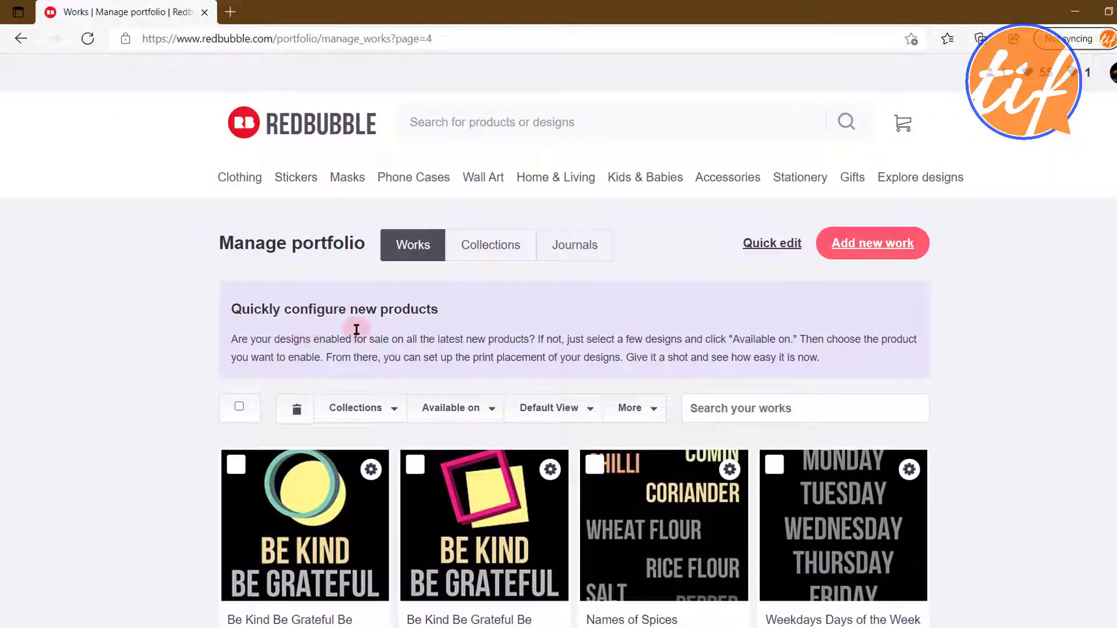
left_click(296, 412)
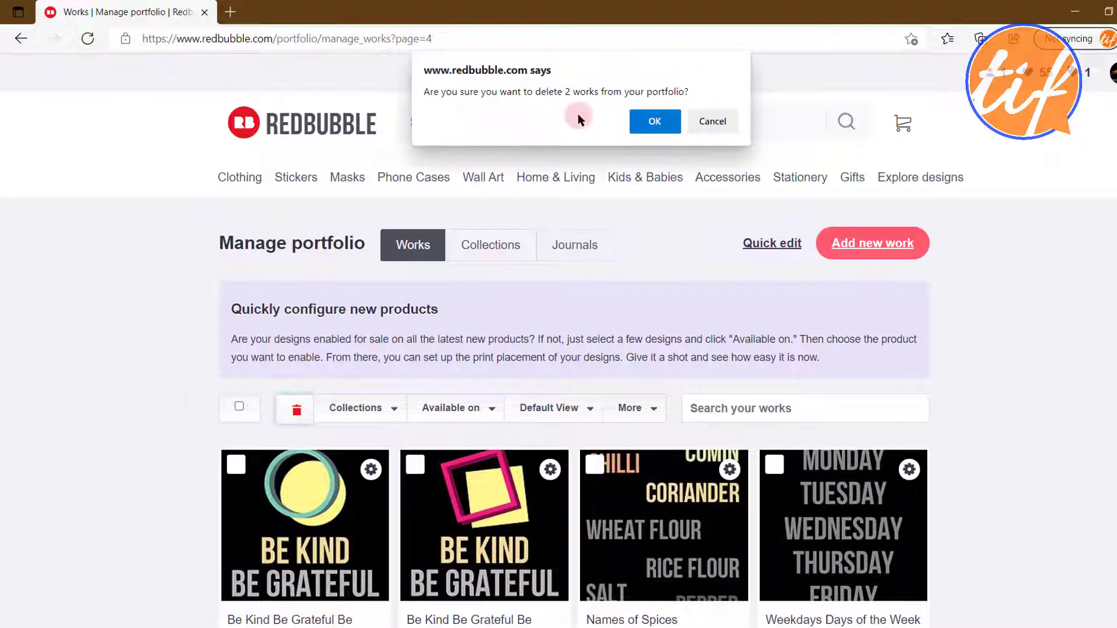
left_click(653, 123)
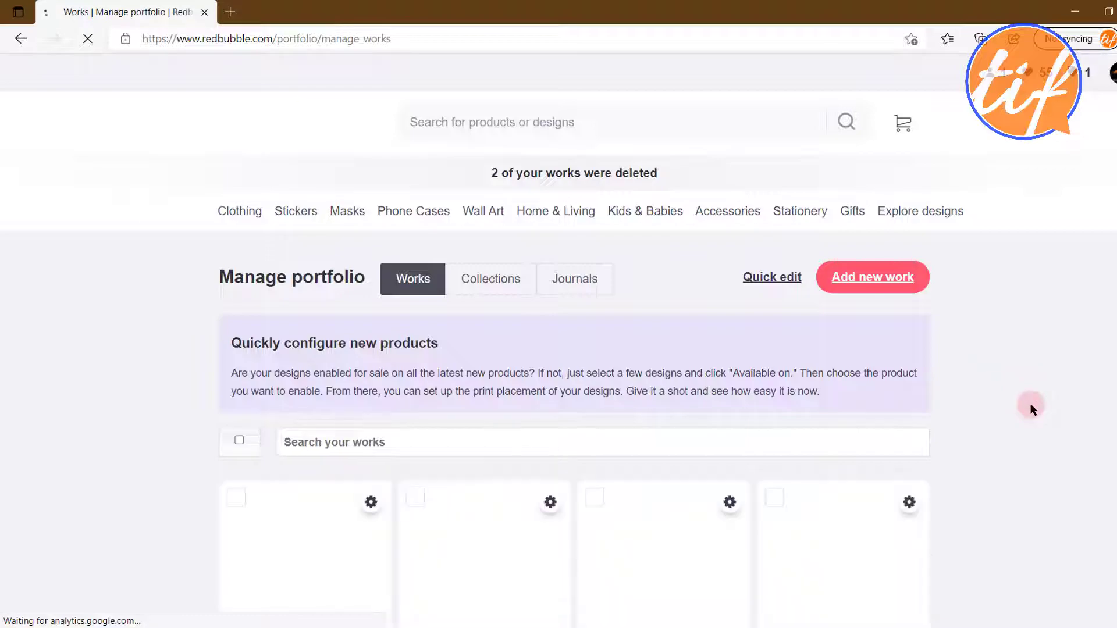
Open page 5 of the portfolio works list.
scroll(1023, 454, "down", 20)
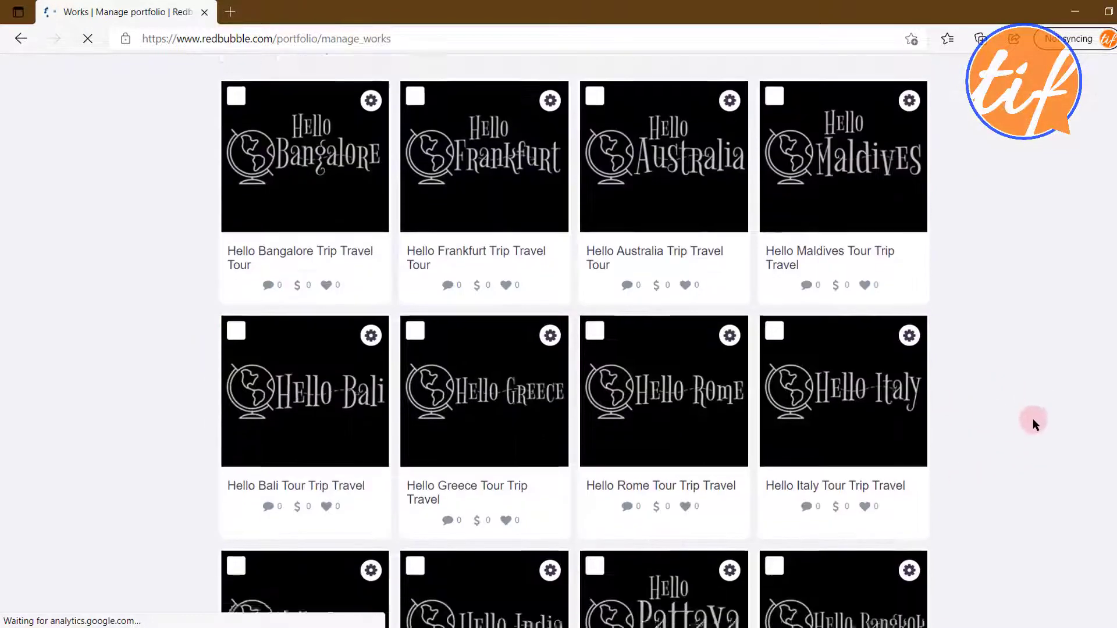
scroll(1029, 415, "down", 15)
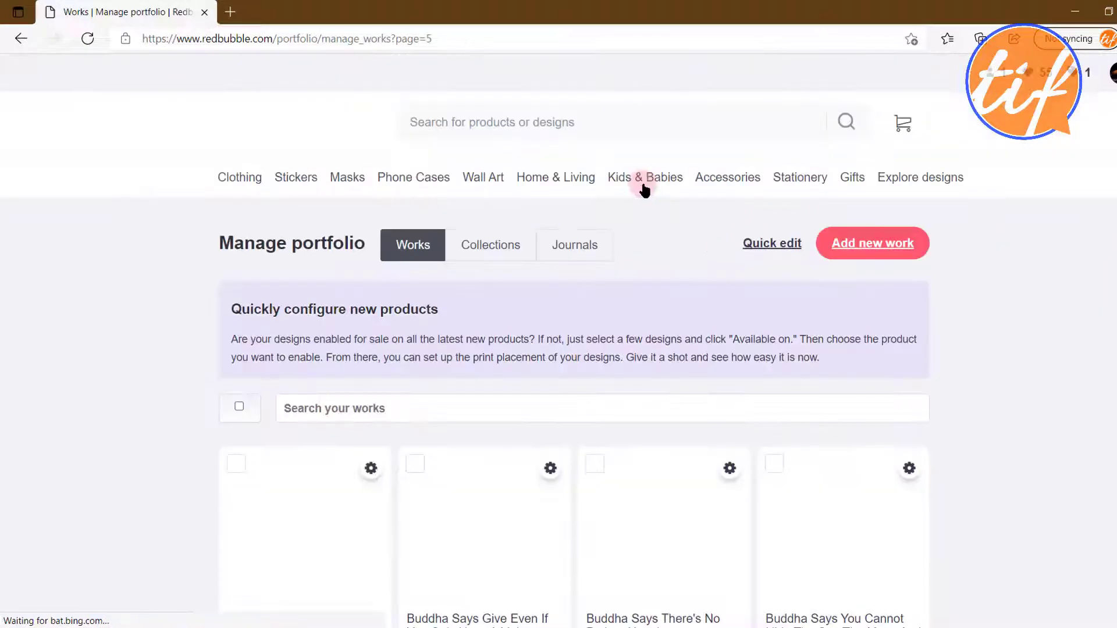
mouse_move(645, 177)
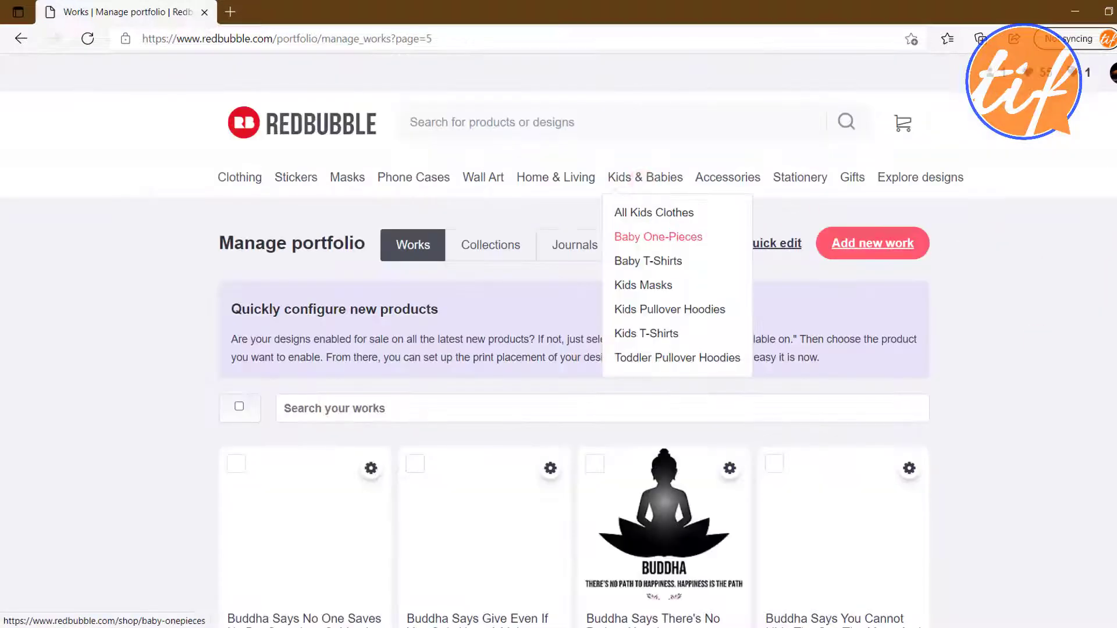
Select the Incredible India Atithi Devo Bhava India Tourism Gift work on page 5 and delete it from the portfolio.
scroll(1066, 320, "down", 10)
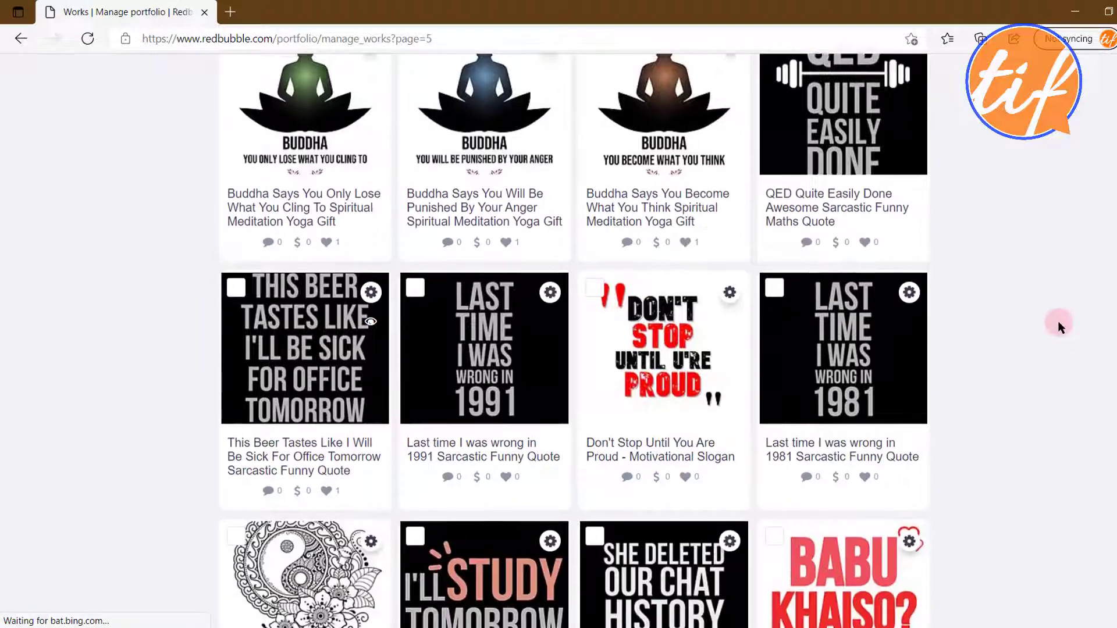
scroll(1058, 321, "down", 3)
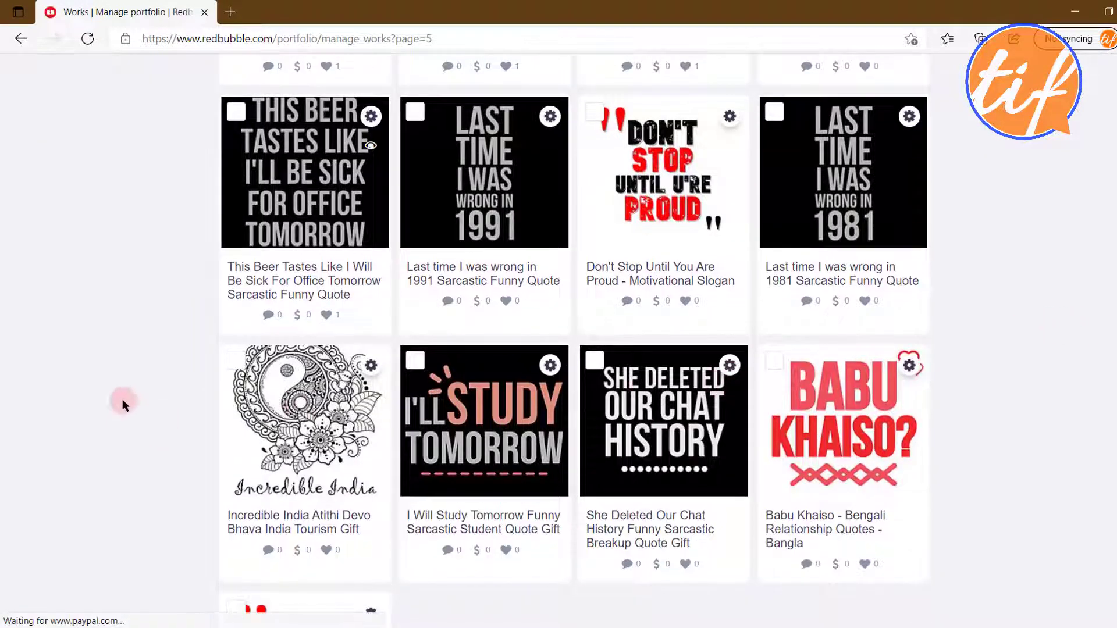
left_click(237, 359)
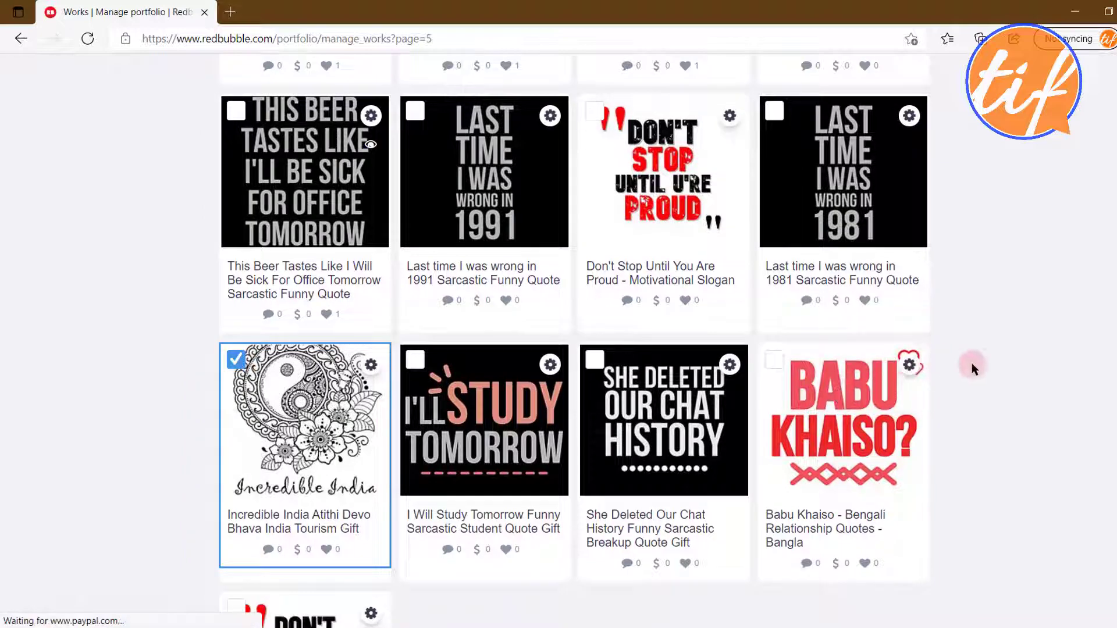
scroll(1022, 359, "down", 4)
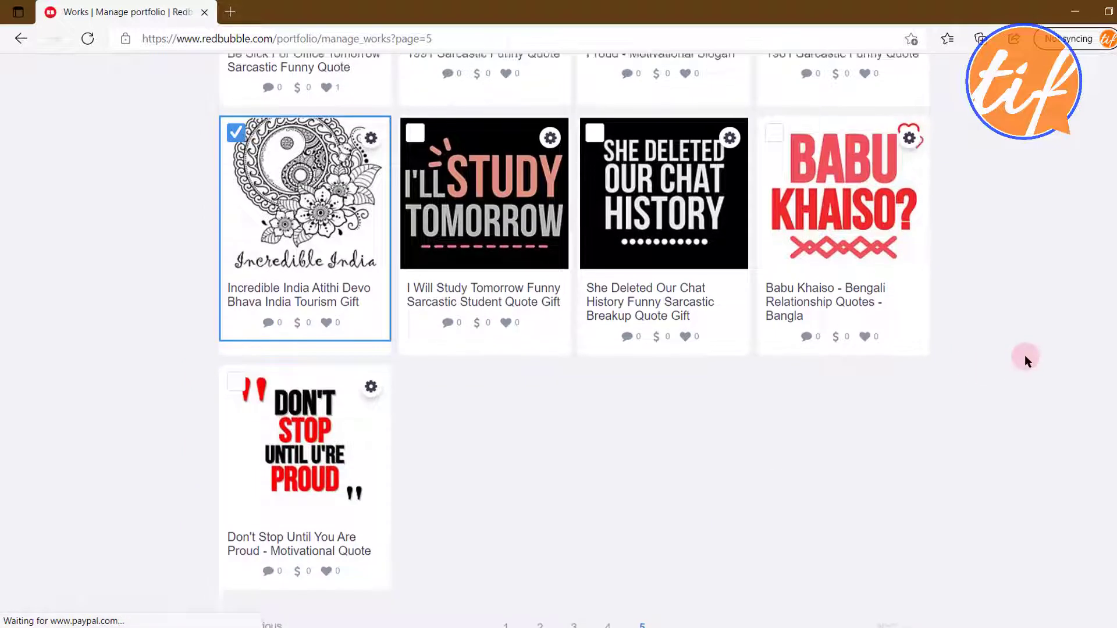
scroll(1025, 356, "up", 3)
scroll(1025, 355, "down", 3)
scroll(1025, 358, "up", 9)
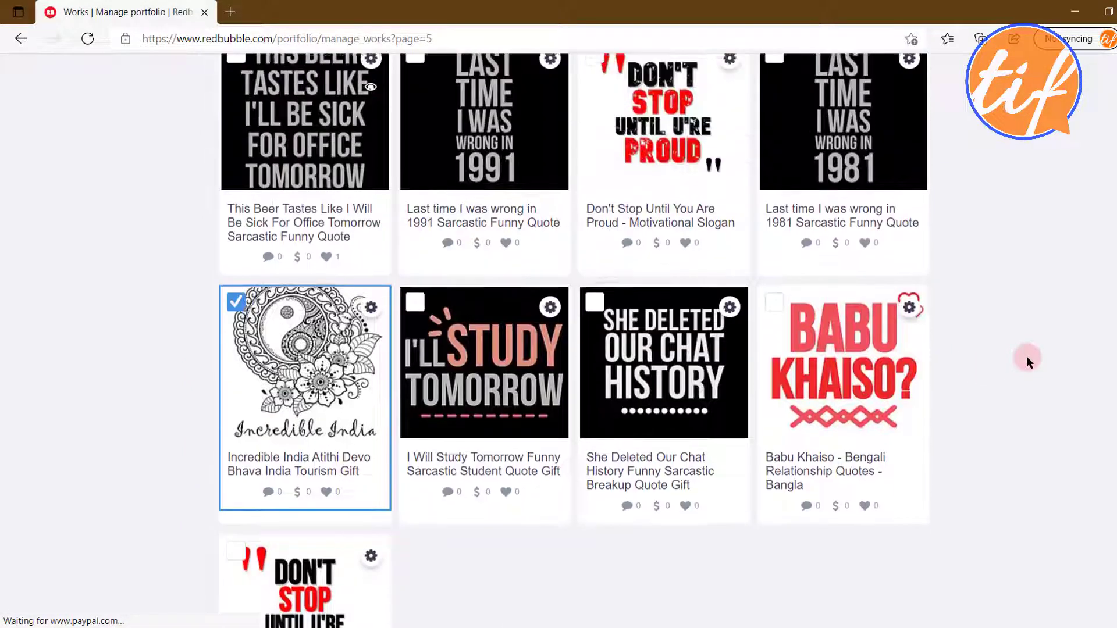
scroll(1022, 358, "up", 8)
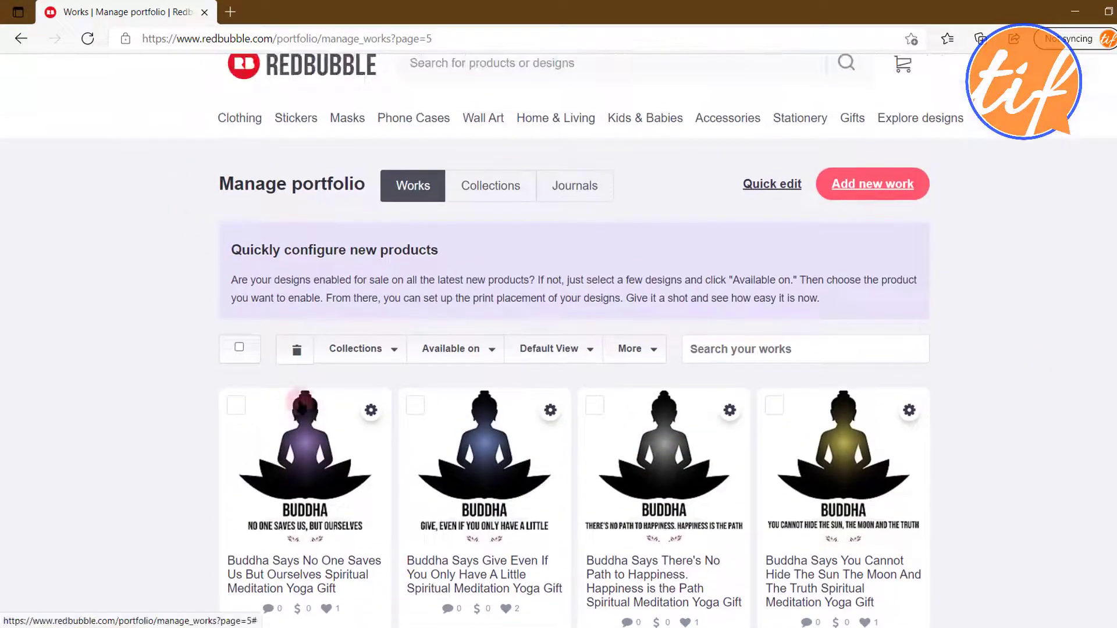
left_click(297, 350)
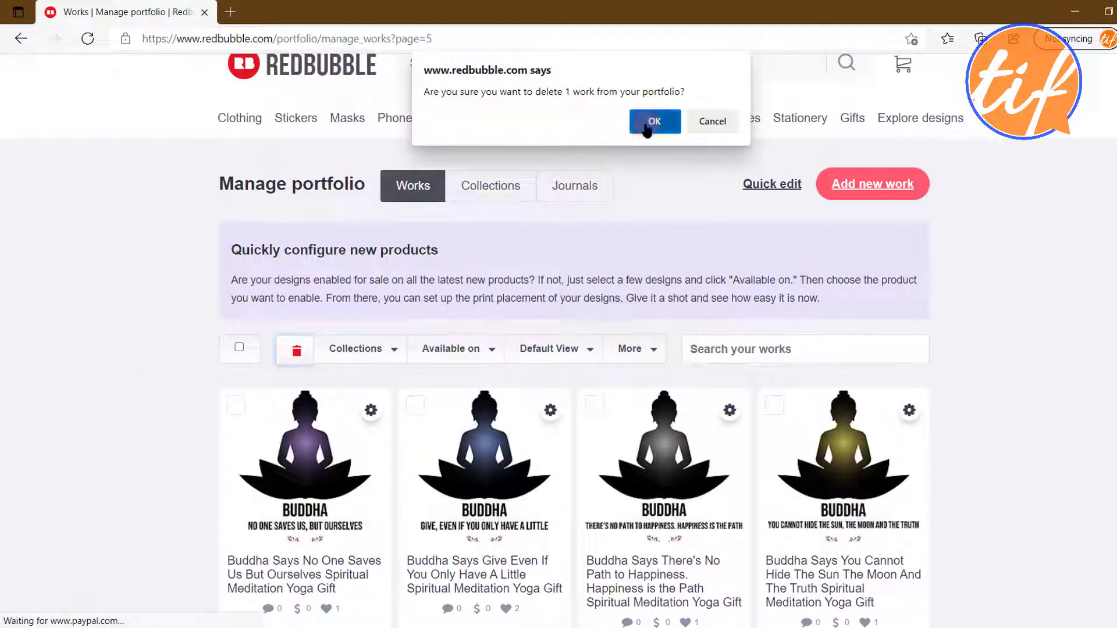
left_click(647, 125)
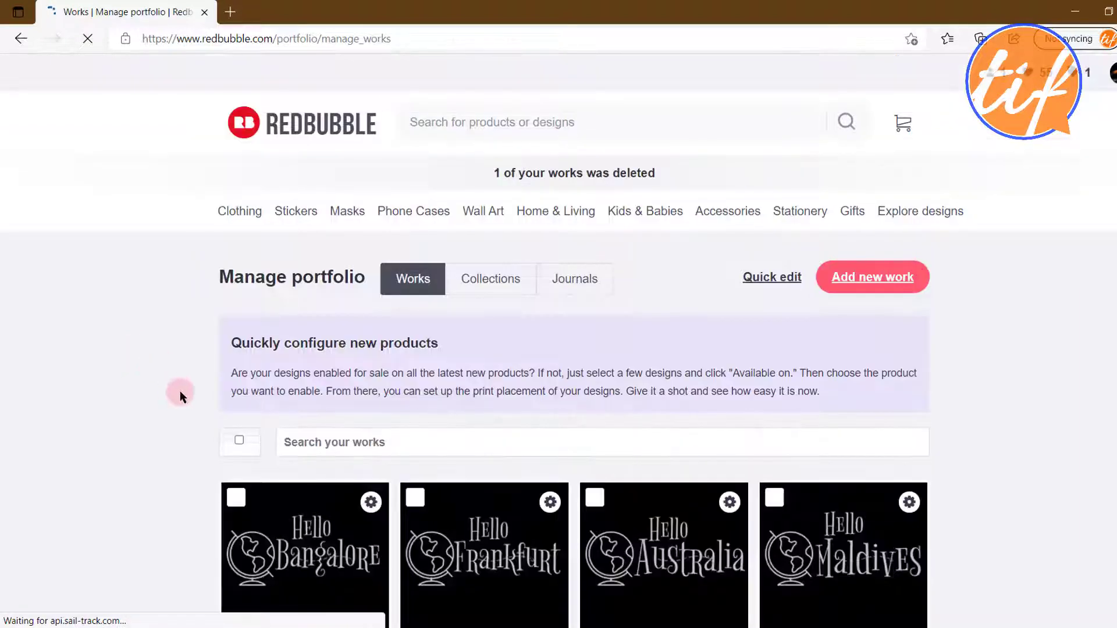
Open page 2 of the portfolio works list.
scroll(131, 372, "down", 20)
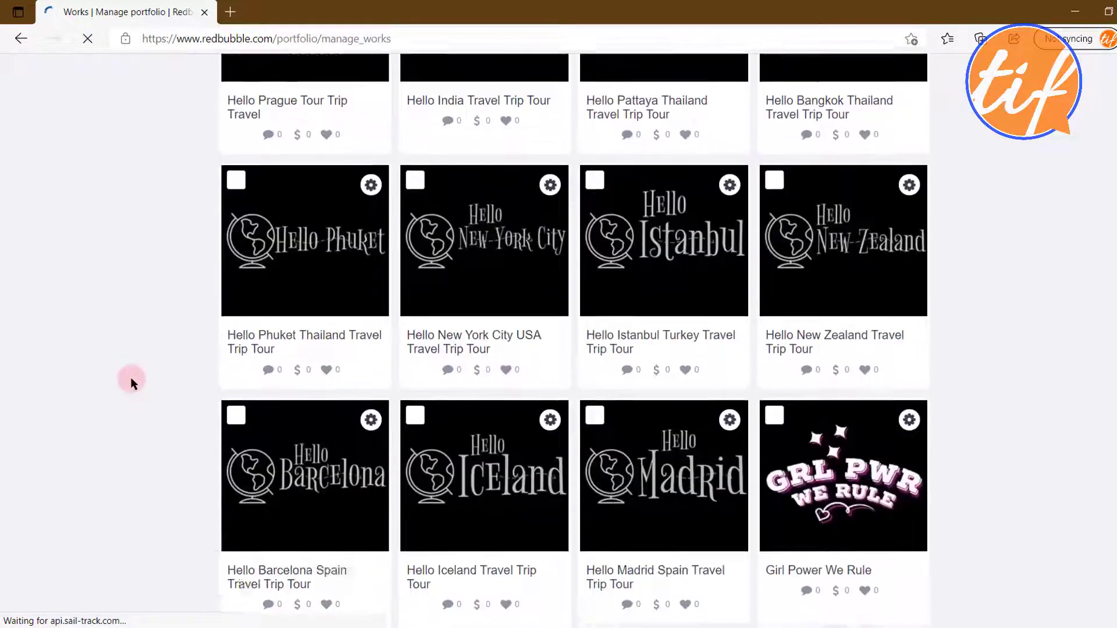
scroll(131, 377, "down", 20)
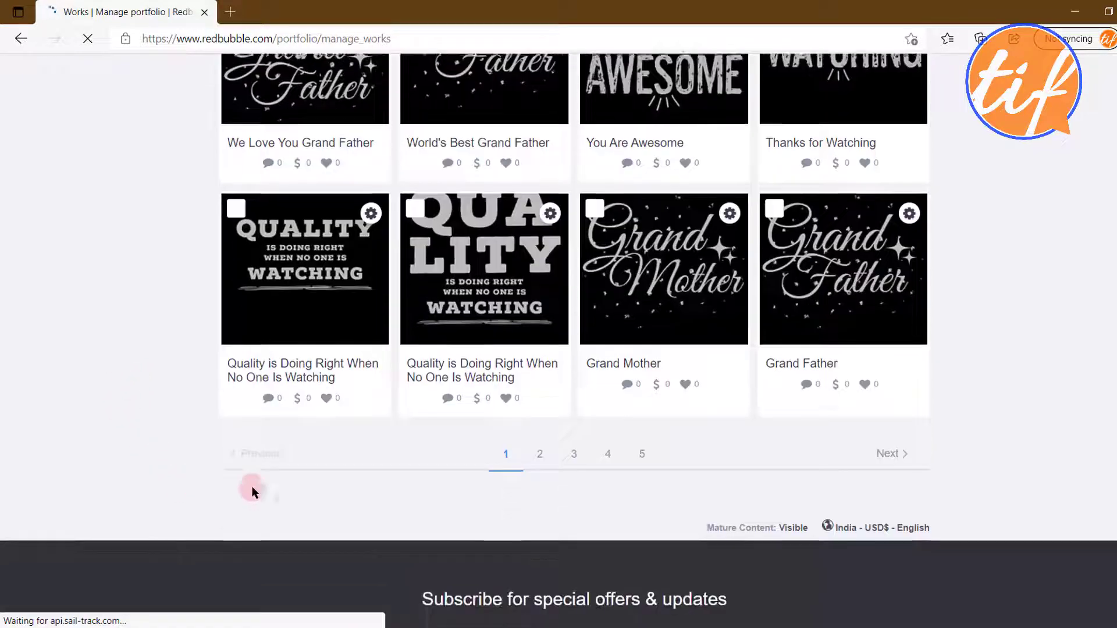
left_click(540, 452)
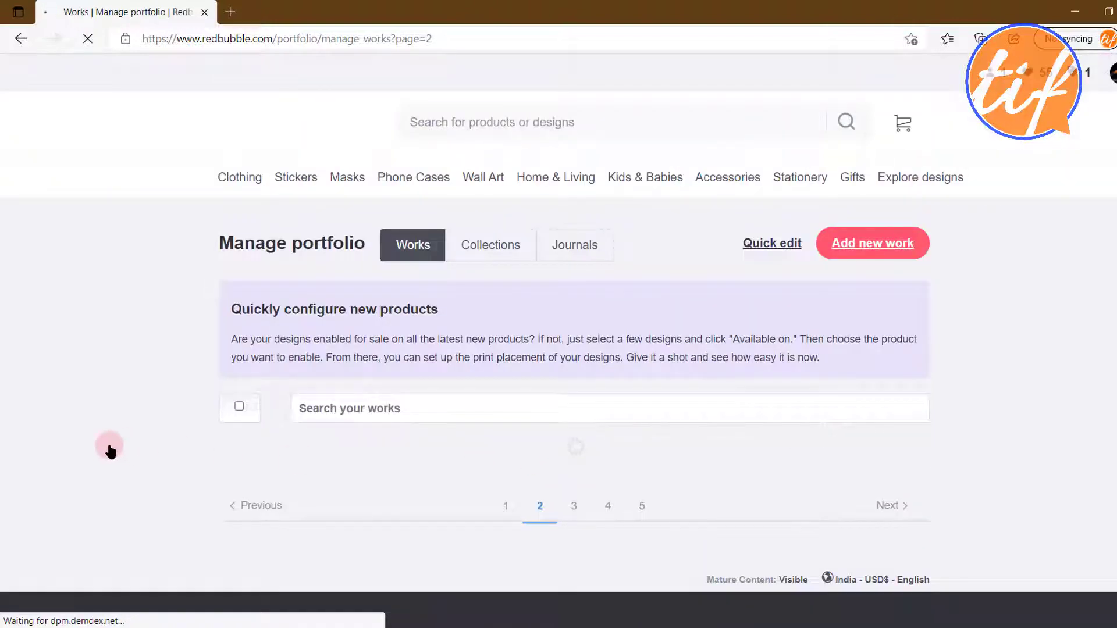
Select both Yellow Mango With a Leaf works on page 2 and delete them from the portfolio.
scroll(110, 445, "down", 15)
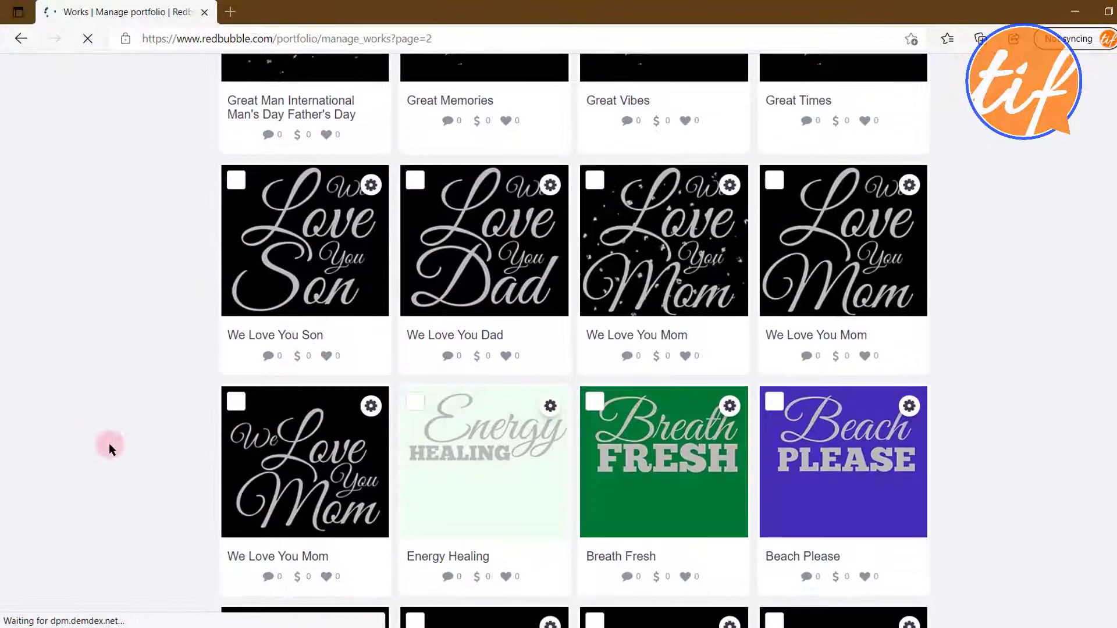
scroll(112, 451, "down", 15)
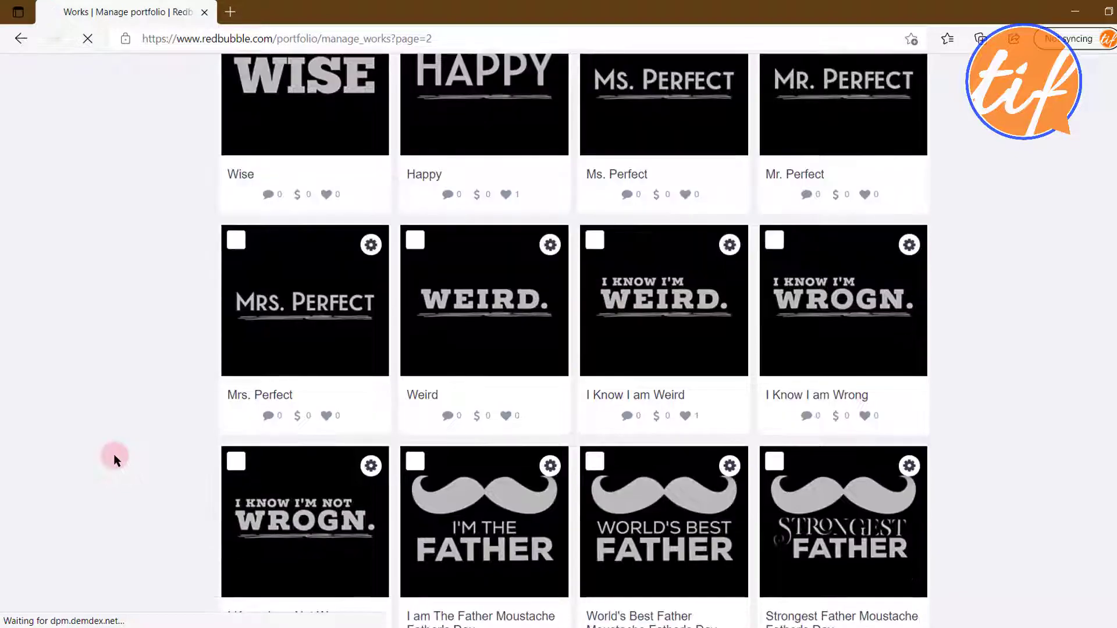
scroll(113, 460, "down", 7)
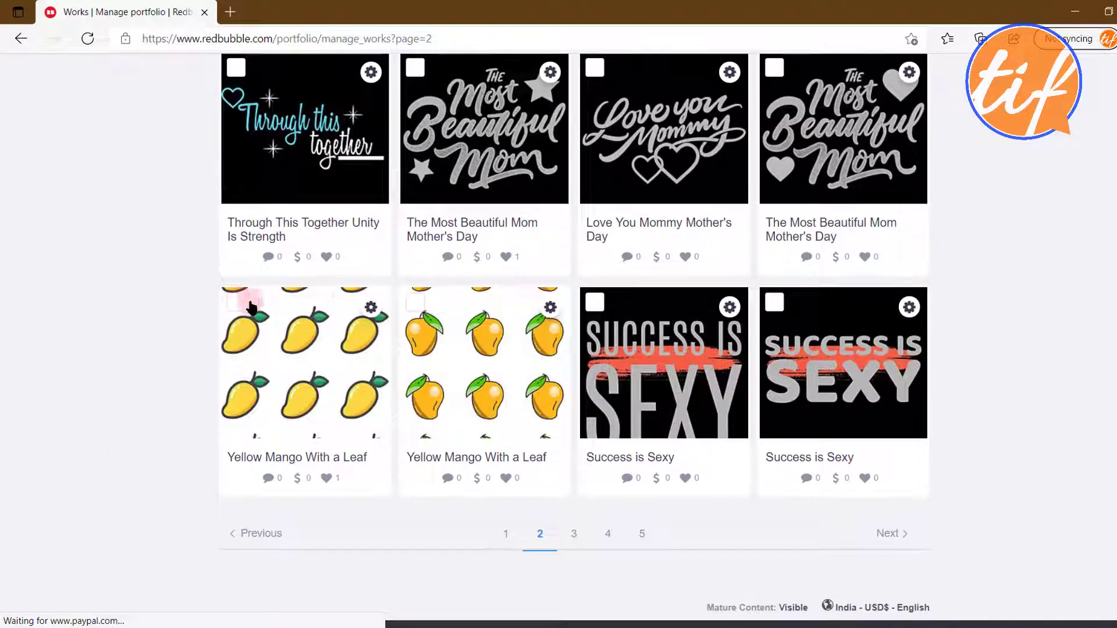
left_click(249, 305)
left_click(415, 302)
scroll(98, 361, "up", 5)
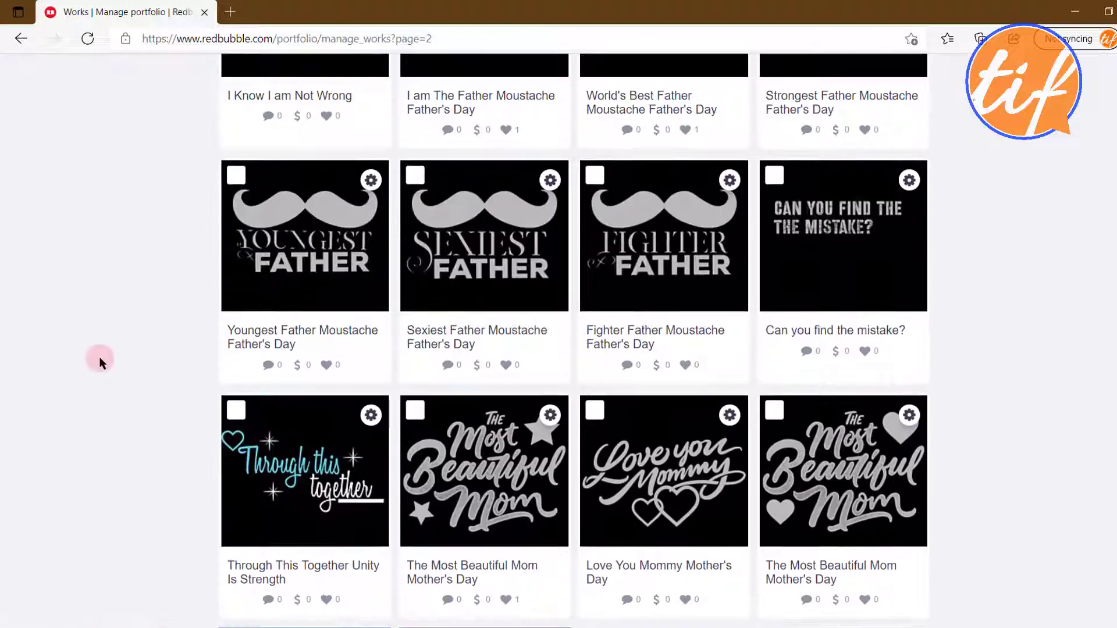
scroll(103, 314, "up", 5)
scroll(102, 314, "down", 10)
scroll(105, 326, "up", 5)
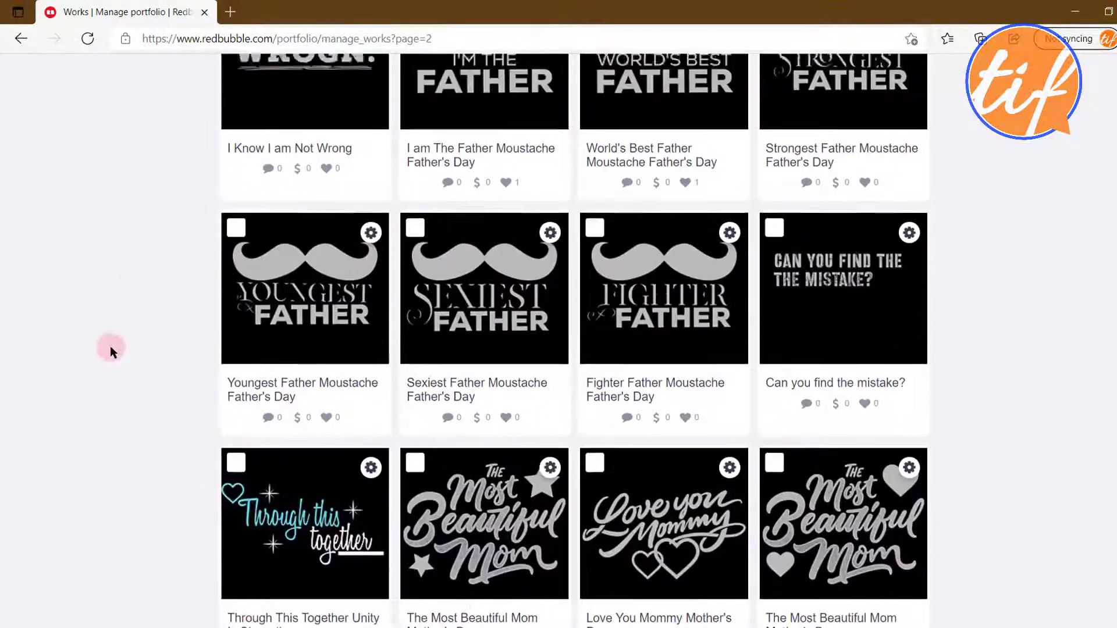
scroll(114, 343, "up", 20)
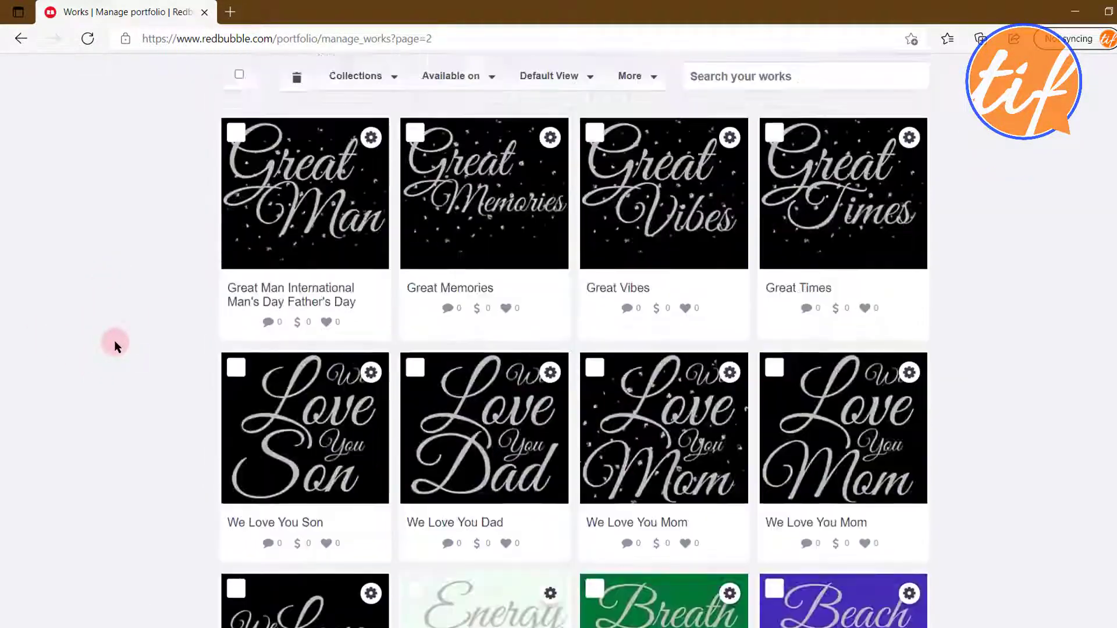
scroll(114, 343, "up", 5)
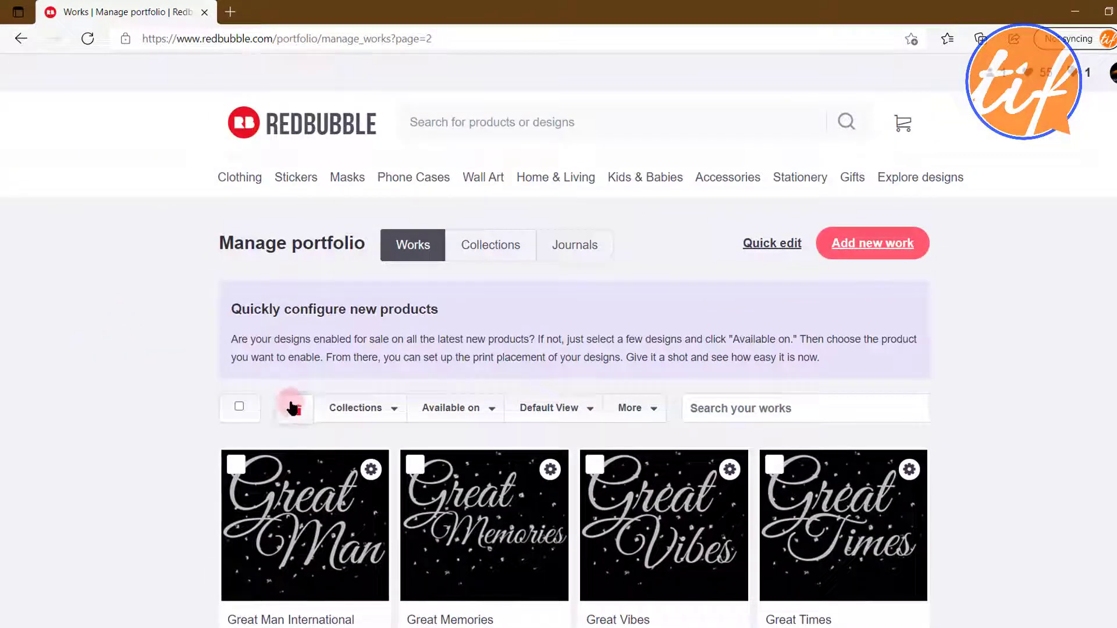
left_click(293, 408)
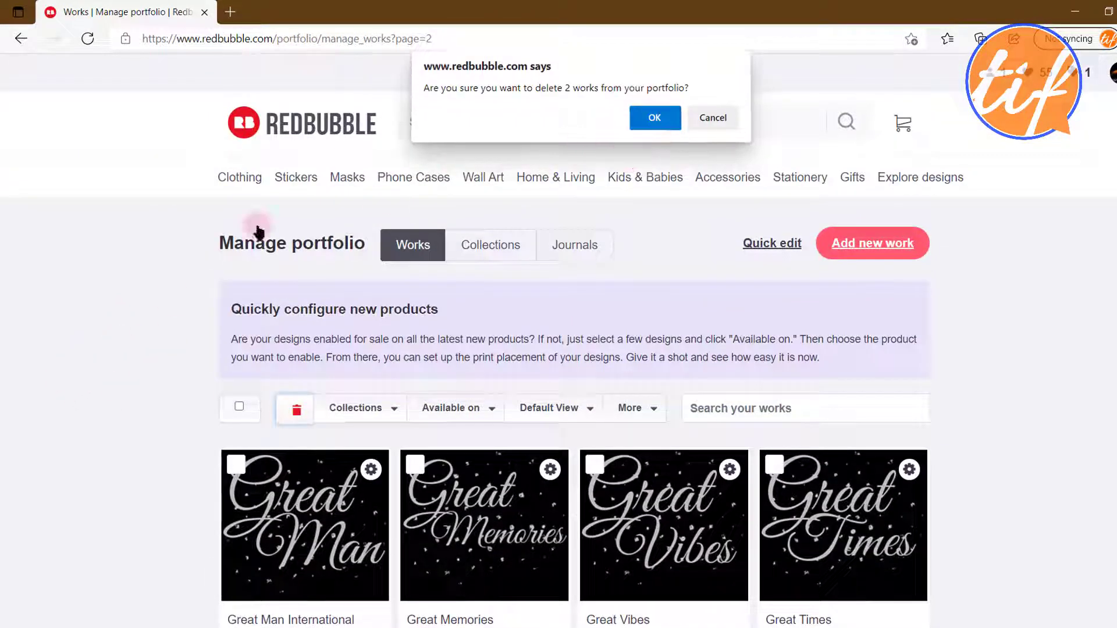
key("Return")
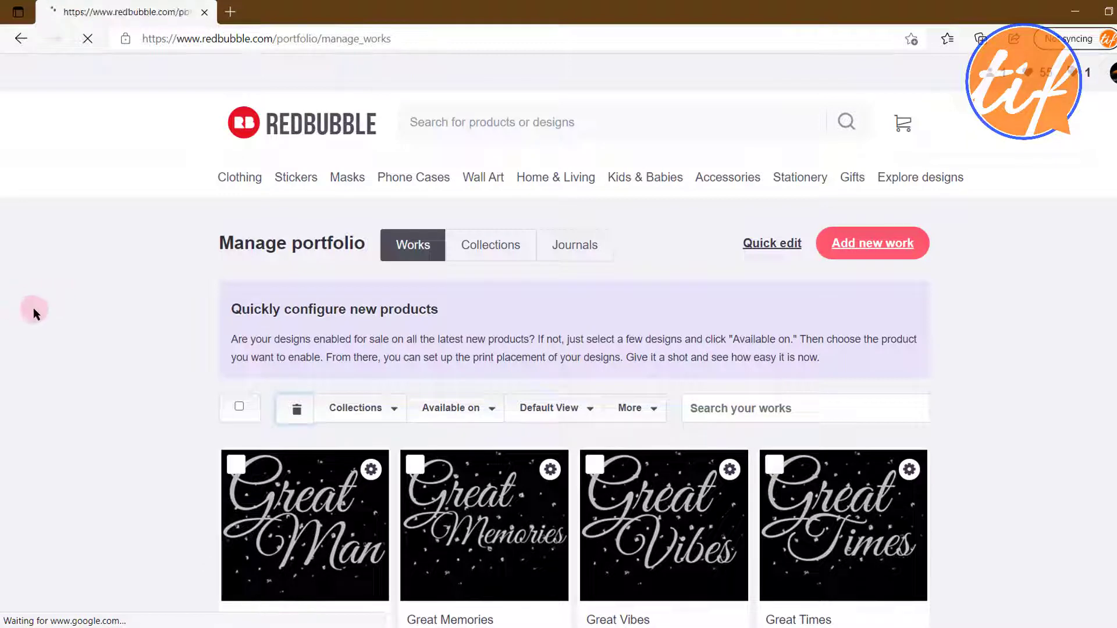
scroll(46, 315, "down", 4)
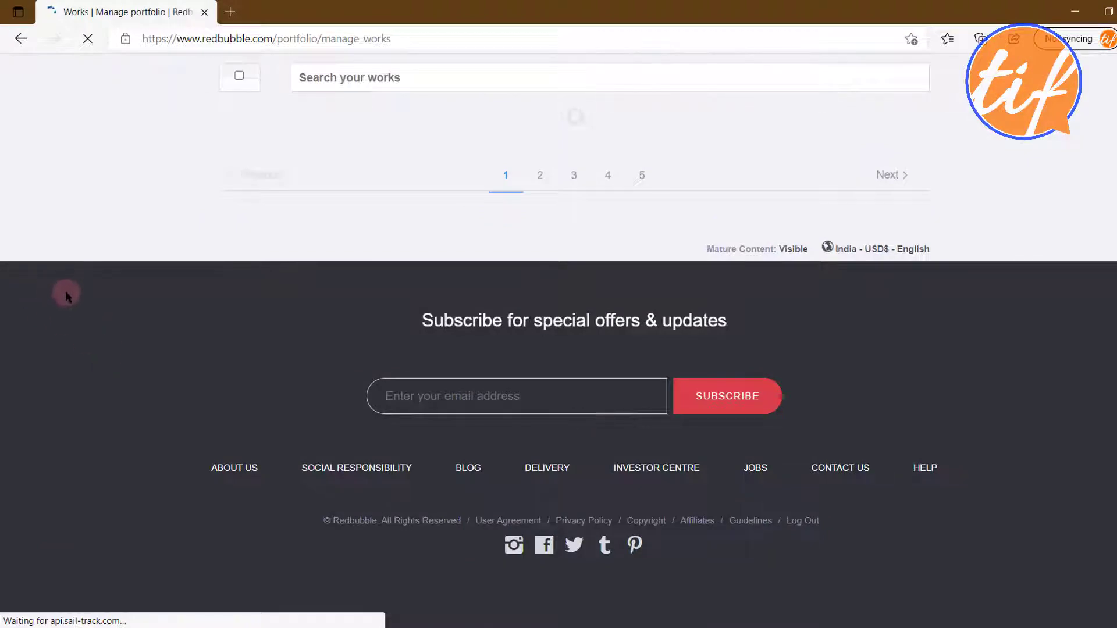
Open the public DLCreations-Ind shop page and check its banner and profile header.
scroll(91, 332, "up", 6)
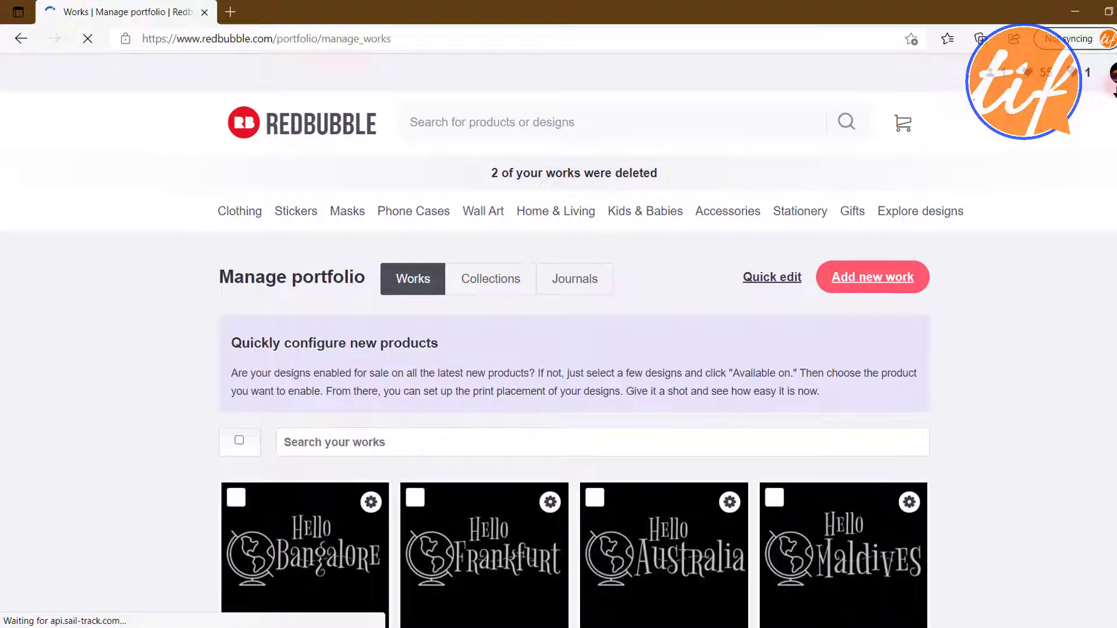
mouse_move(1113, 87)
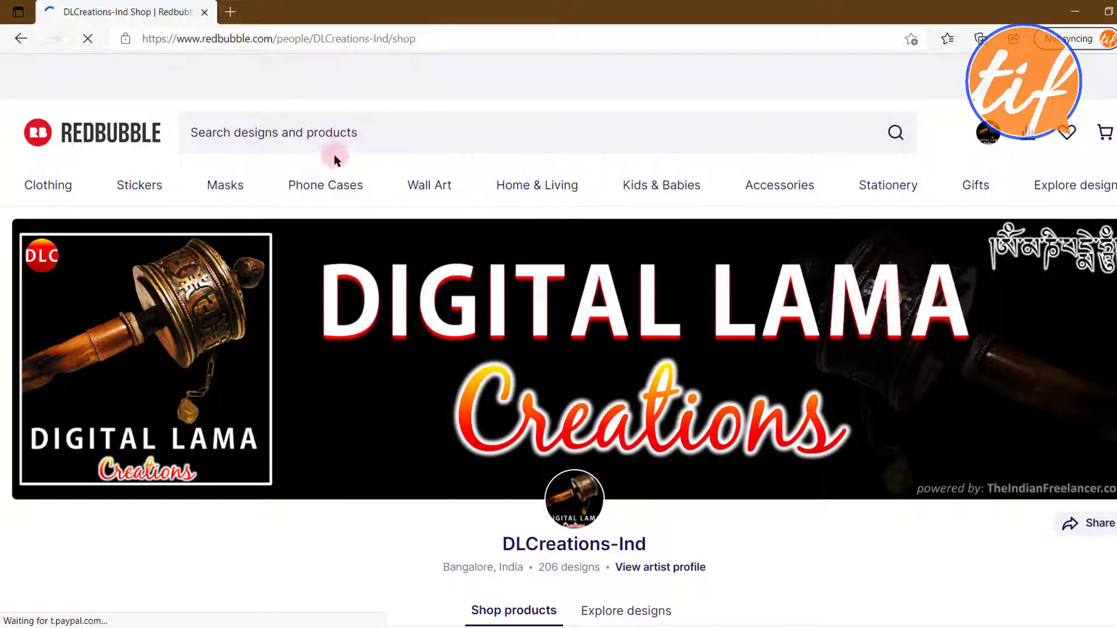
scroll(369, 212, "down", 4)
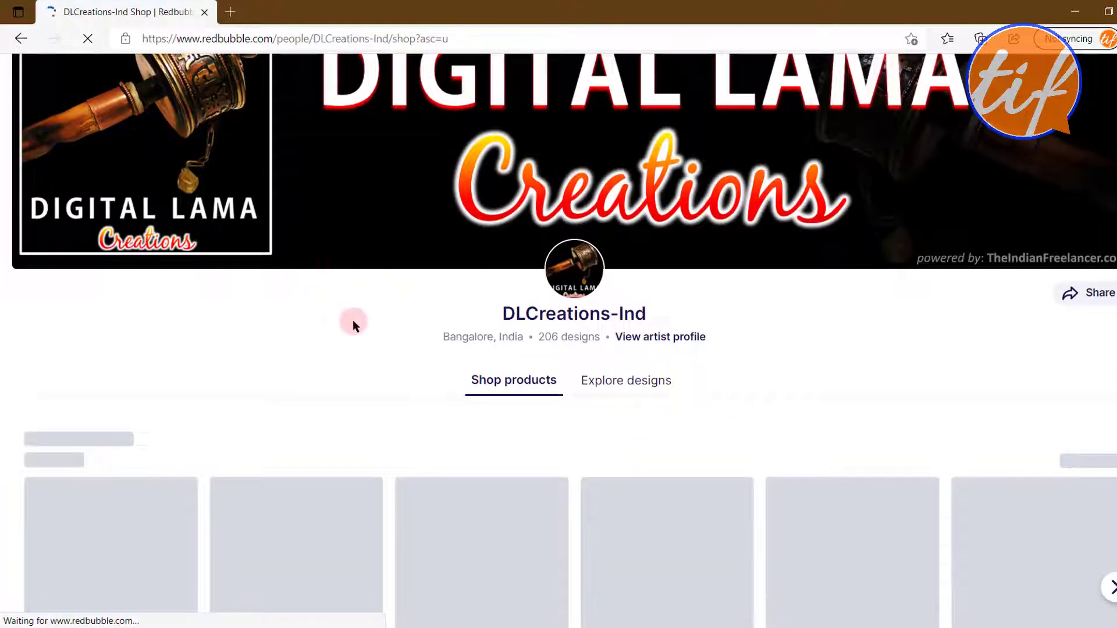
scroll(360, 336, "up", 4)
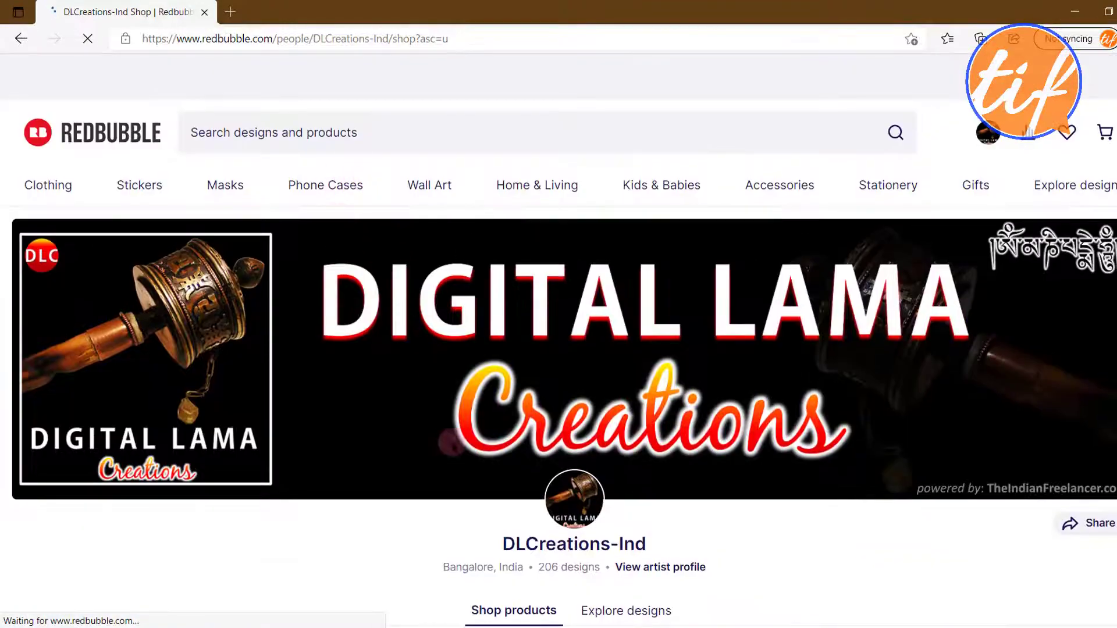
scroll(567, 438, "down", 4)
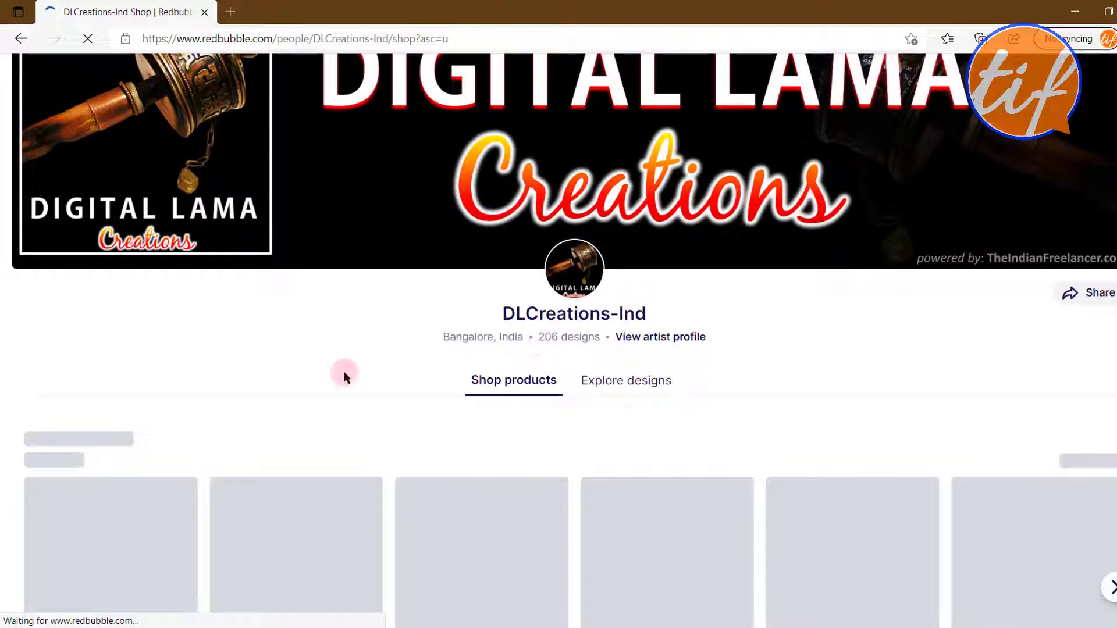
scroll(314, 366, "down", 1)
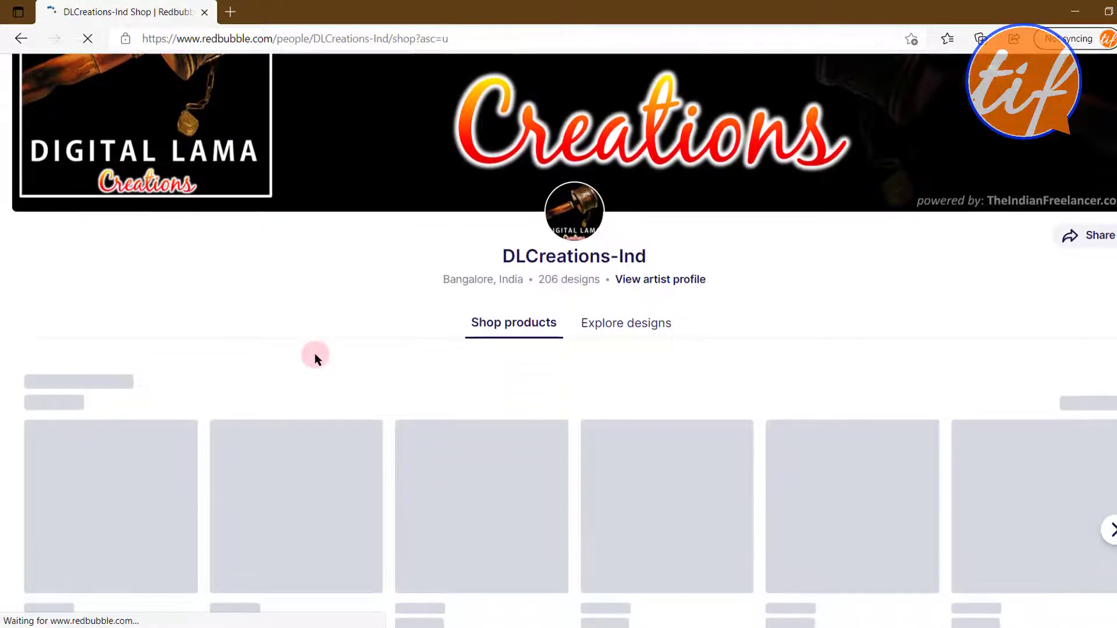
Examine the shop's featured Stickers collection, its collections row and the first product rows.
scroll(364, 368, "down", 3)
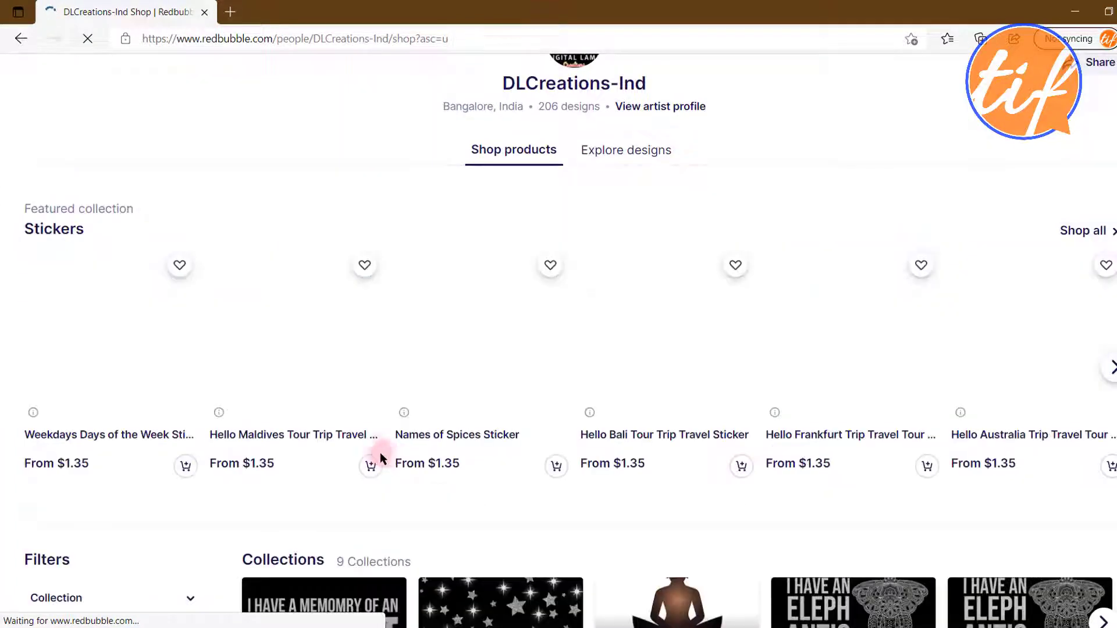
scroll(379, 452, "down", 3)
scroll(366, 524, "down", 2)
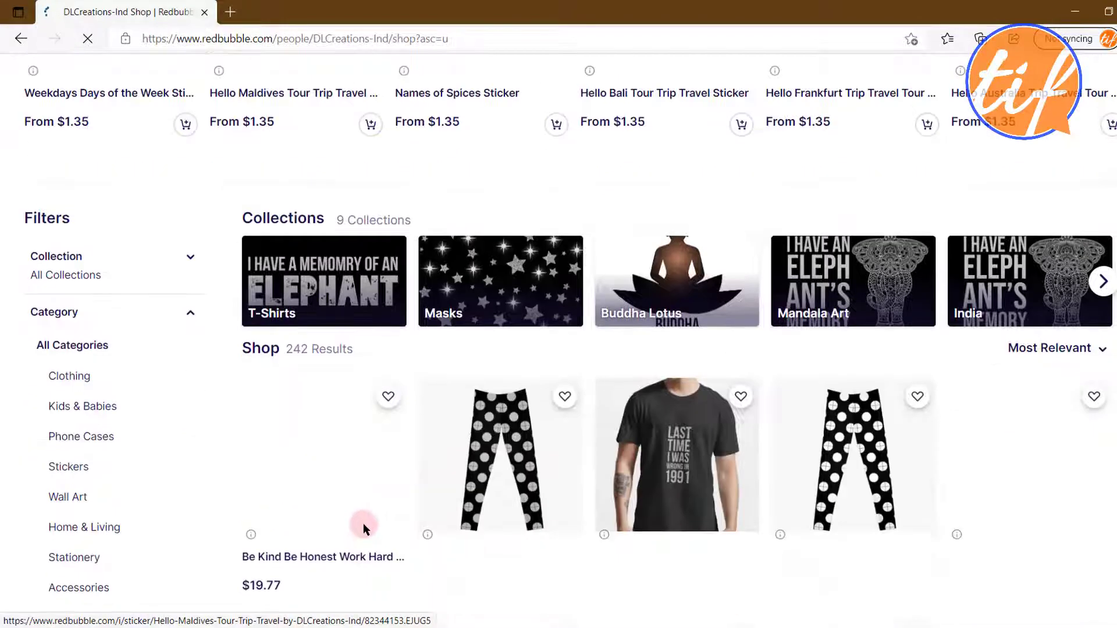
scroll(384, 529, "down", 3)
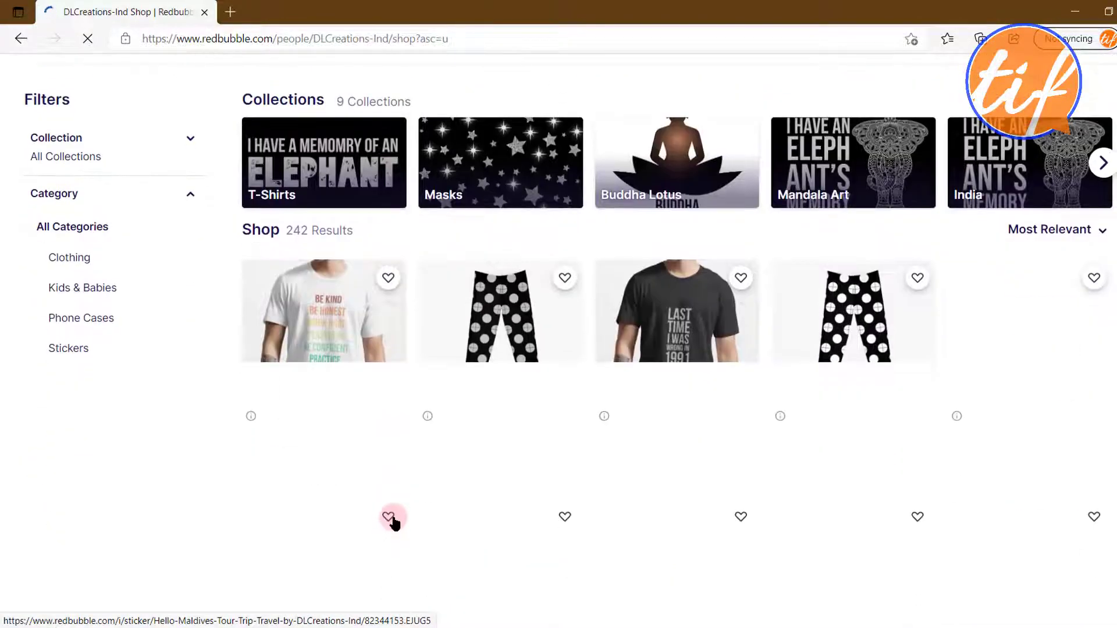
scroll(413, 512, "down", 4)
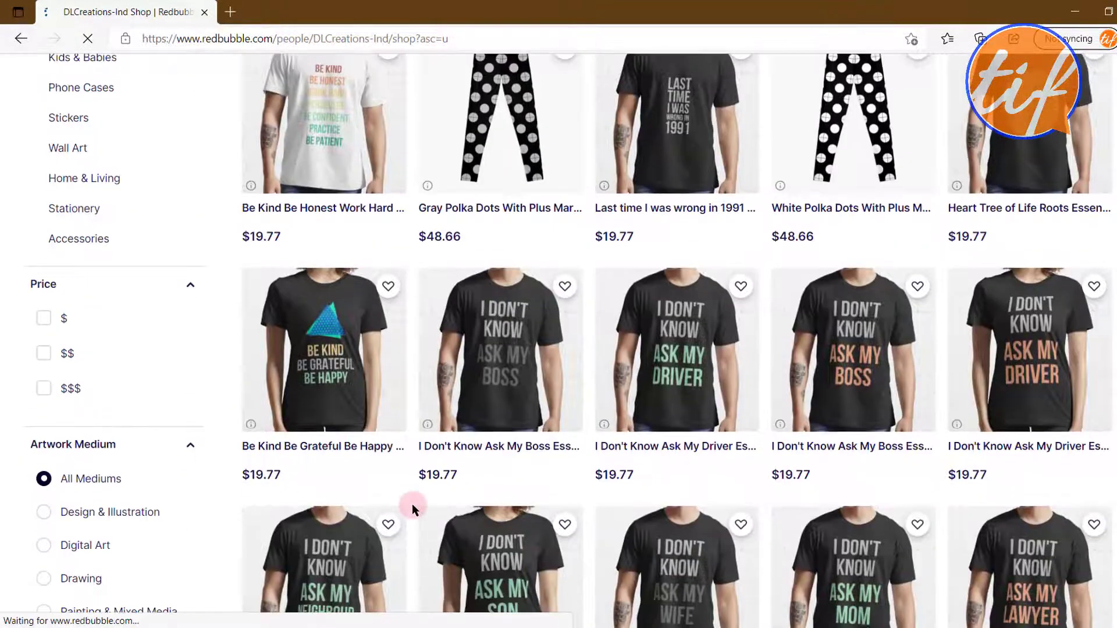
scroll(259, 346, "up", 6)
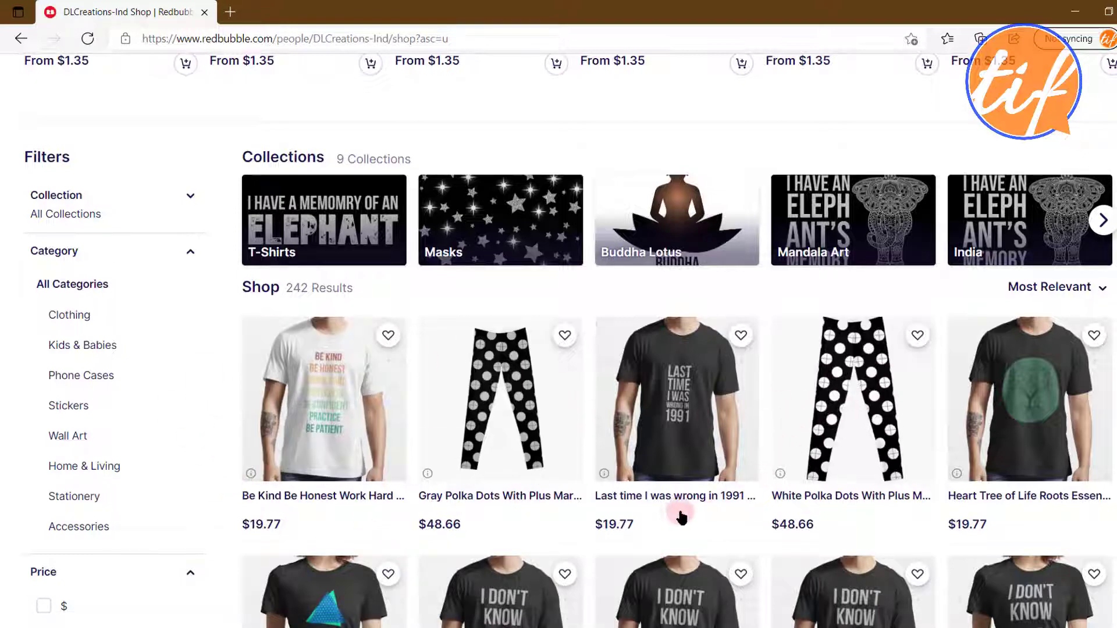
Look through all products on the first shop page to review the remaining designs.
scroll(652, 512, "down", 4)
scroll(588, 483, "down", 4)
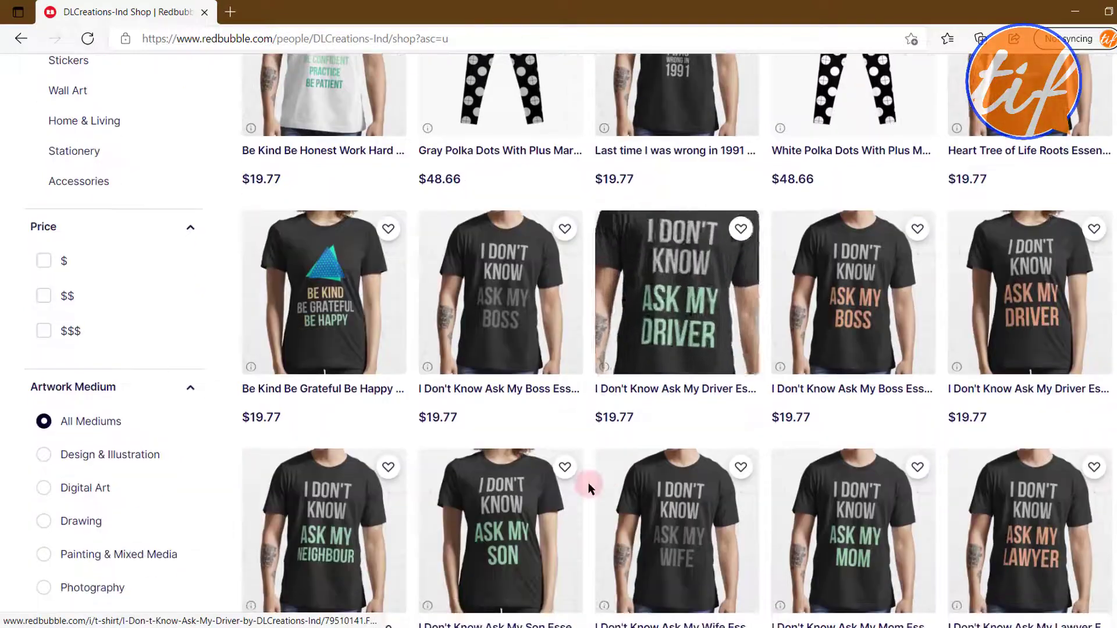
scroll(588, 483, "down", 5)
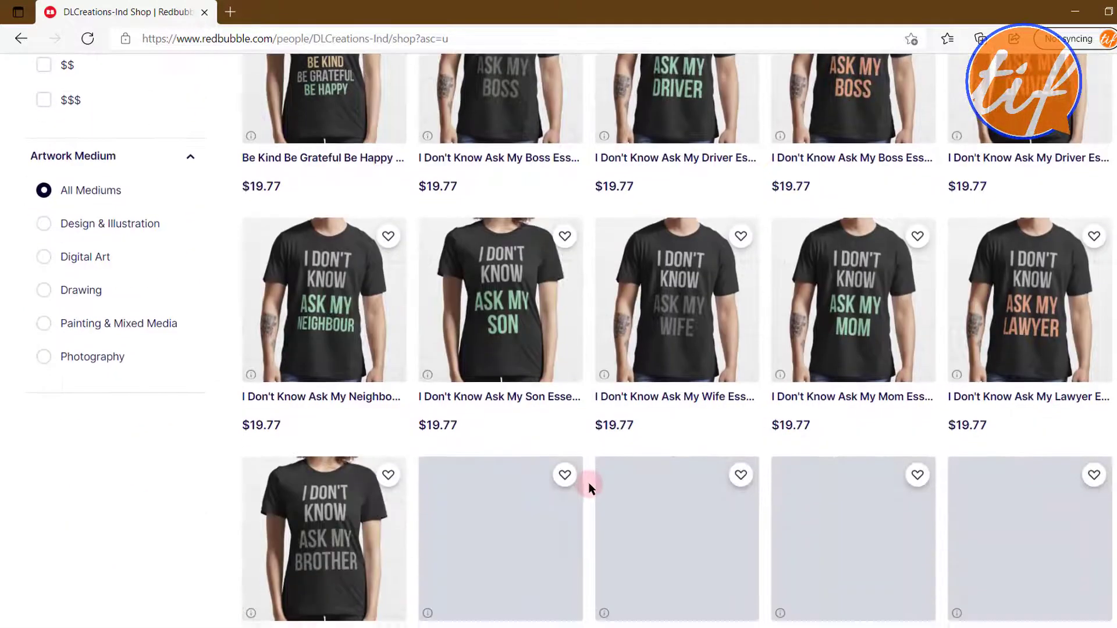
scroll(586, 452, "down", 6)
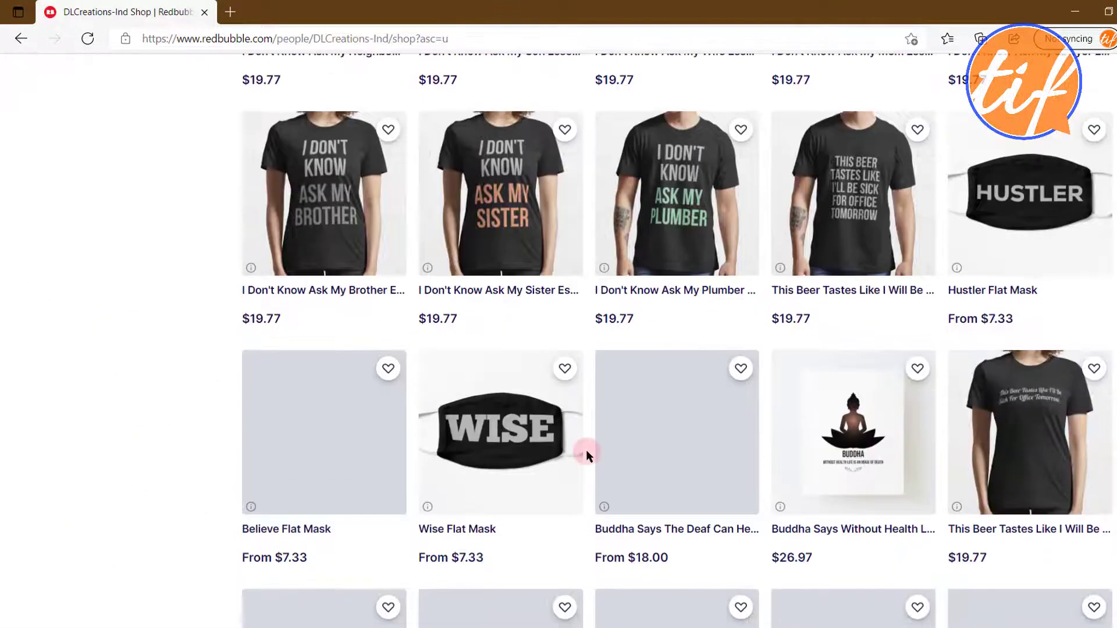
scroll(585, 454, "down", 3)
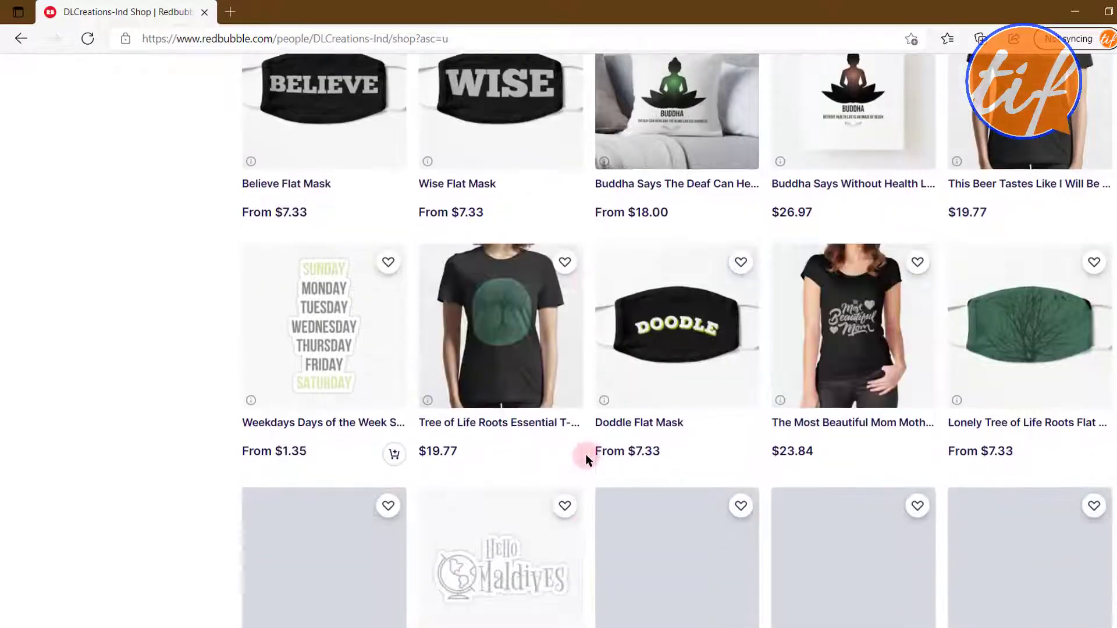
scroll(586, 454, "down", 5)
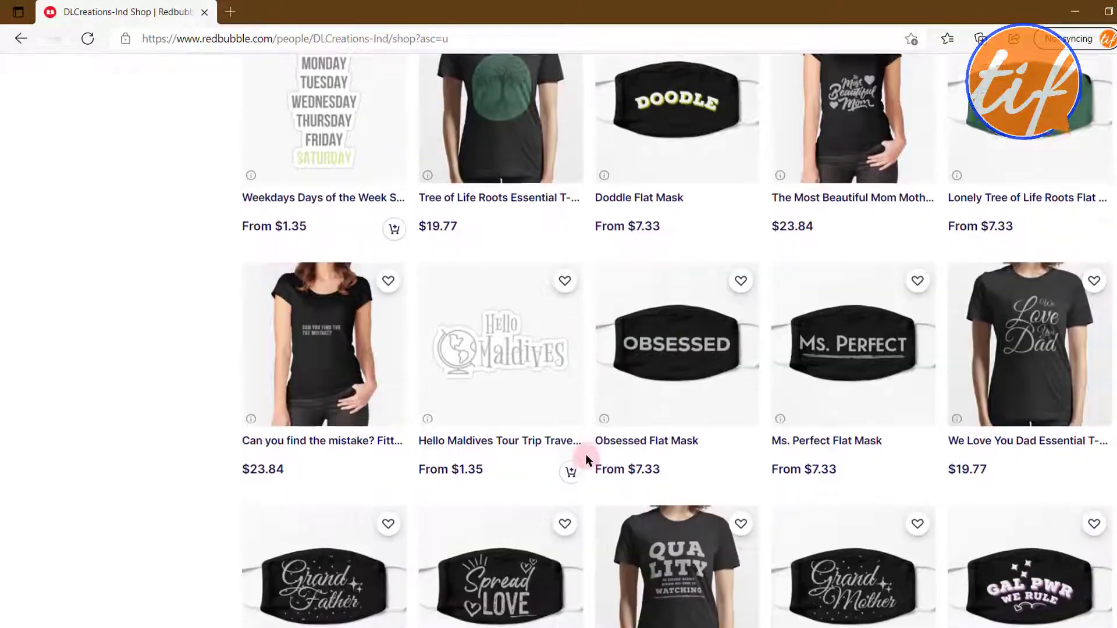
scroll(585, 456, "down", 6)
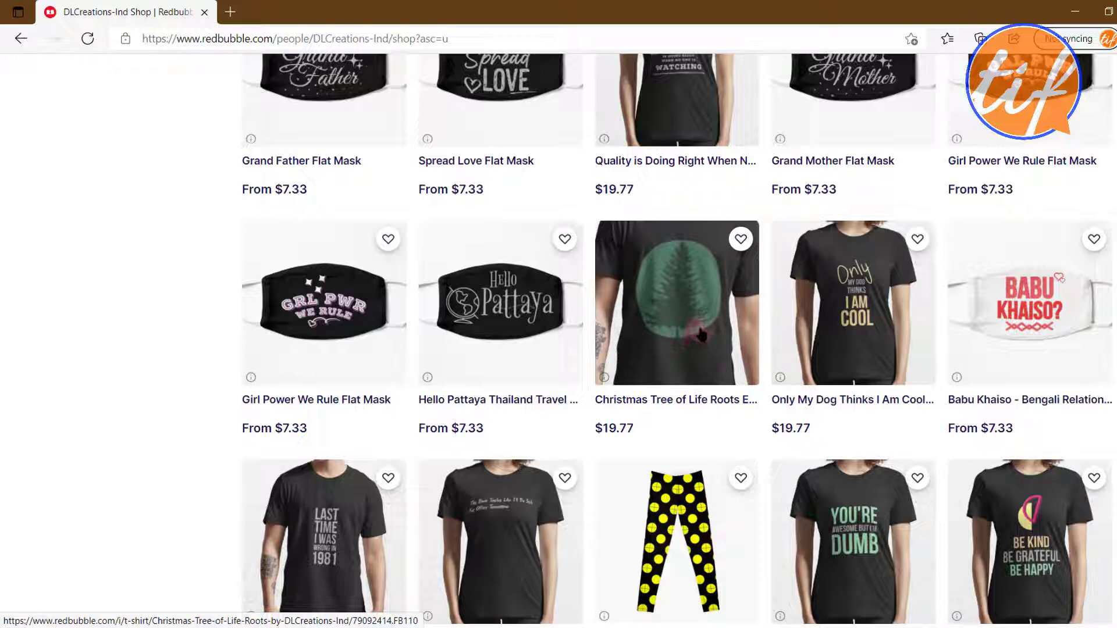
scroll(685, 343, "down", 2)
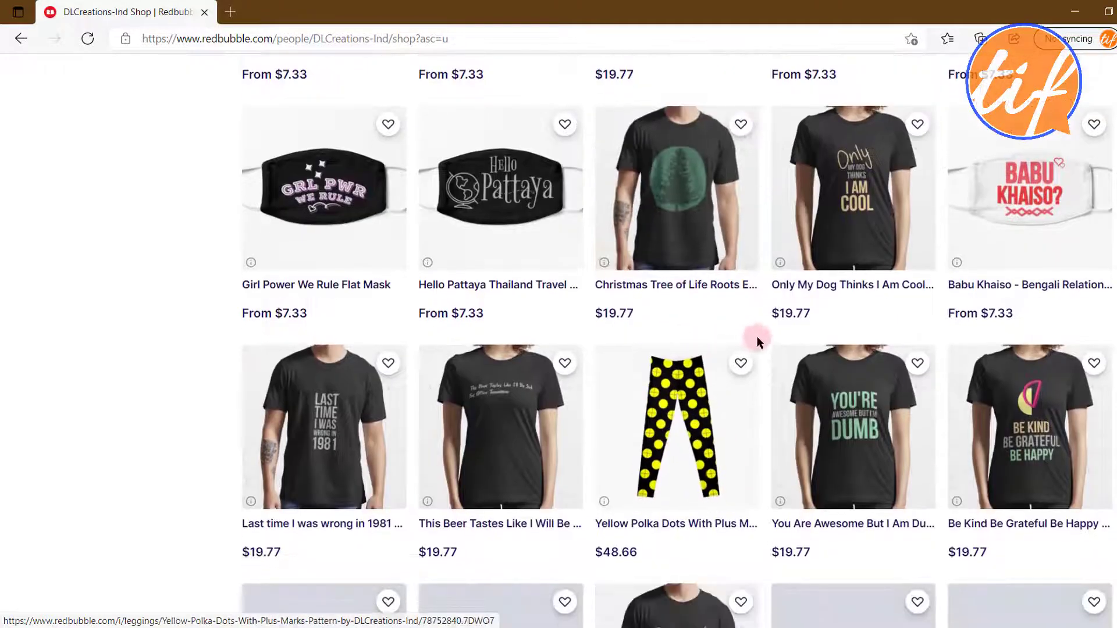
scroll(760, 341, "down", 1)
scroll(760, 337, "down", 8)
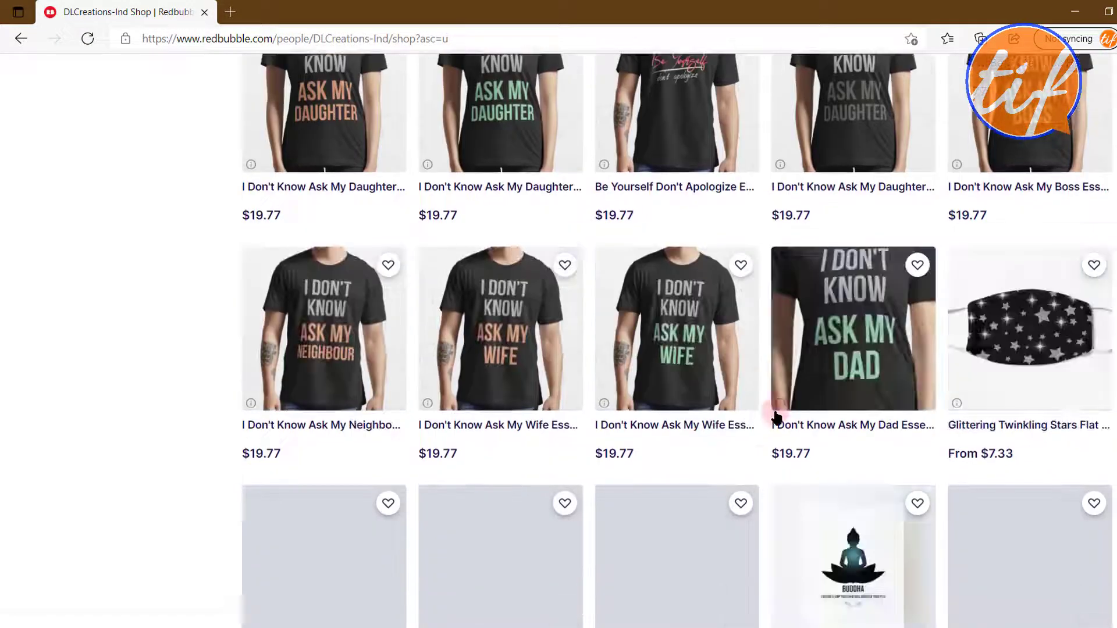
scroll(779, 410, "down", 2)
scroll(777, 409, "down", 2)
scroll(778, 410, "down", 5)
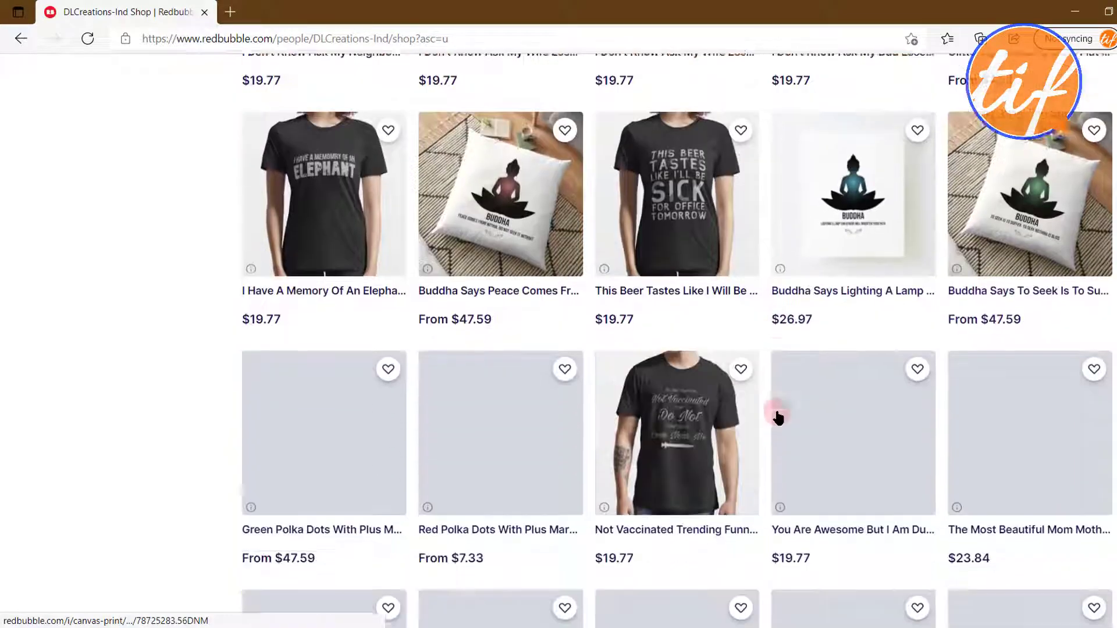
scroll(763, 435, "down", 7)
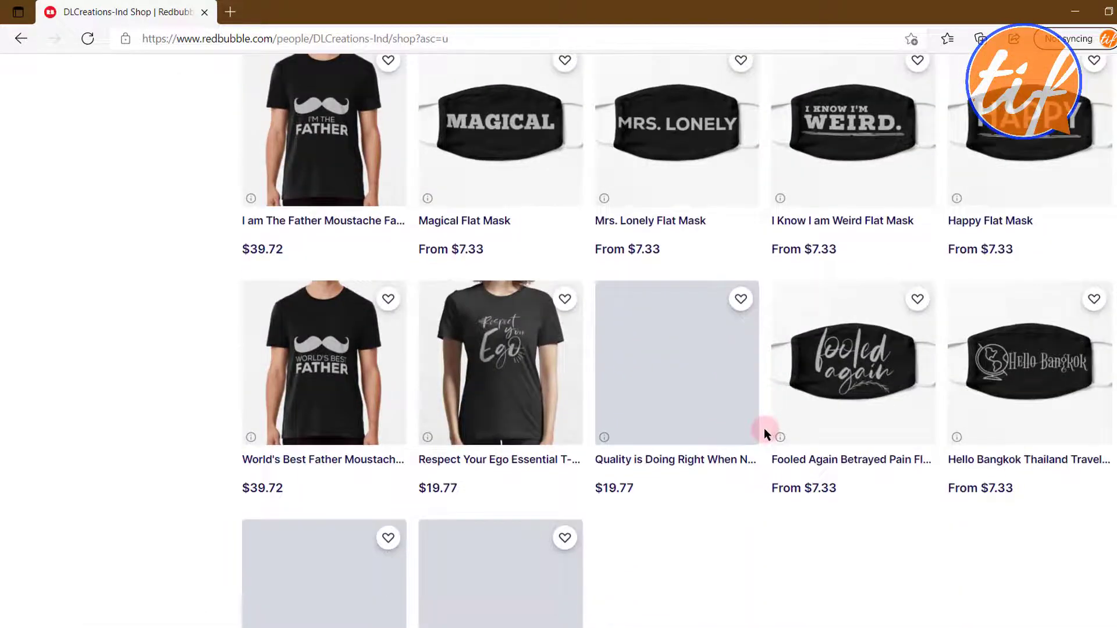
scroll(765, 430, "down", 2)
scroll(763, 431, "down", 1)
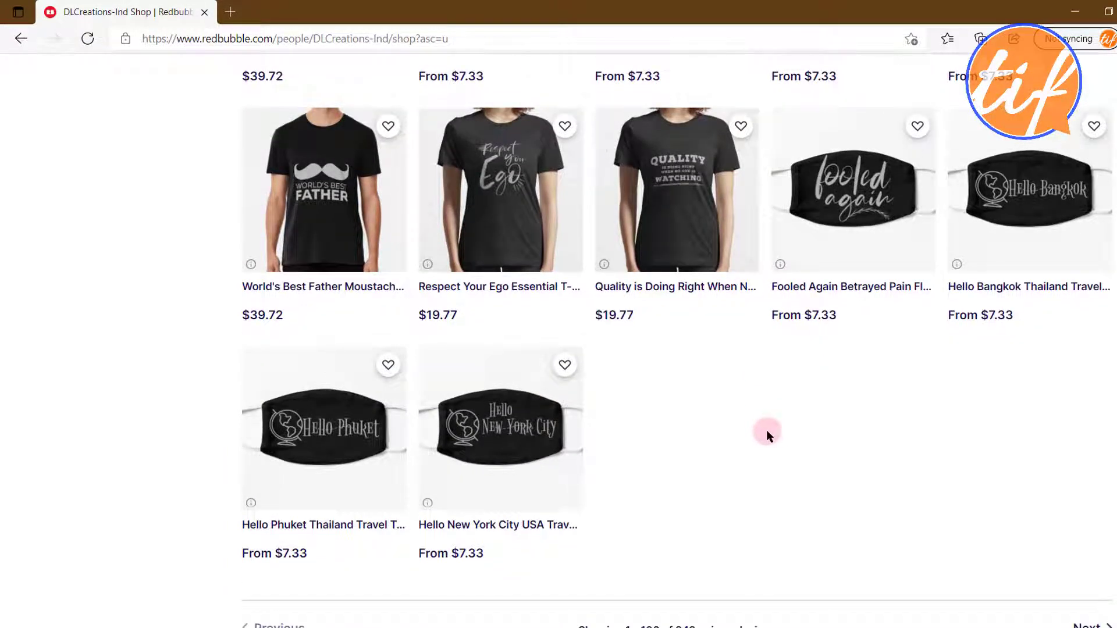
Review the product listing again from its end back to the featured stickers and collections.
scroll(762, 432, "up", 8)
scroll(762, 431, "up", 15)
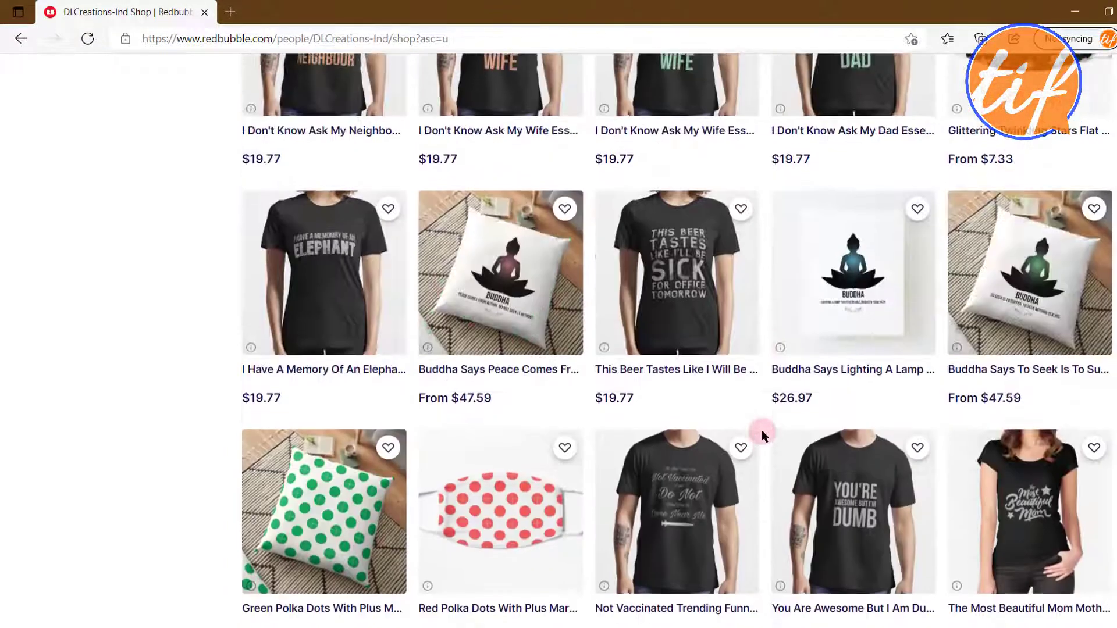
scroll(760, 429, "up", 9)
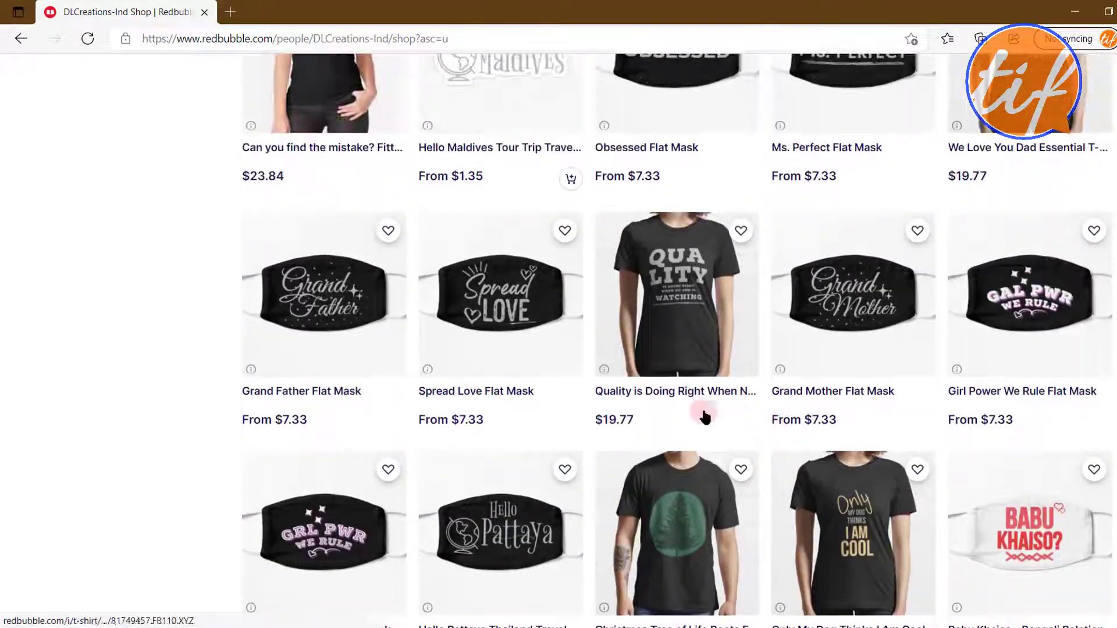
scroll(786, 408, "up", 1)
scroll(793, 398, "up", 3)
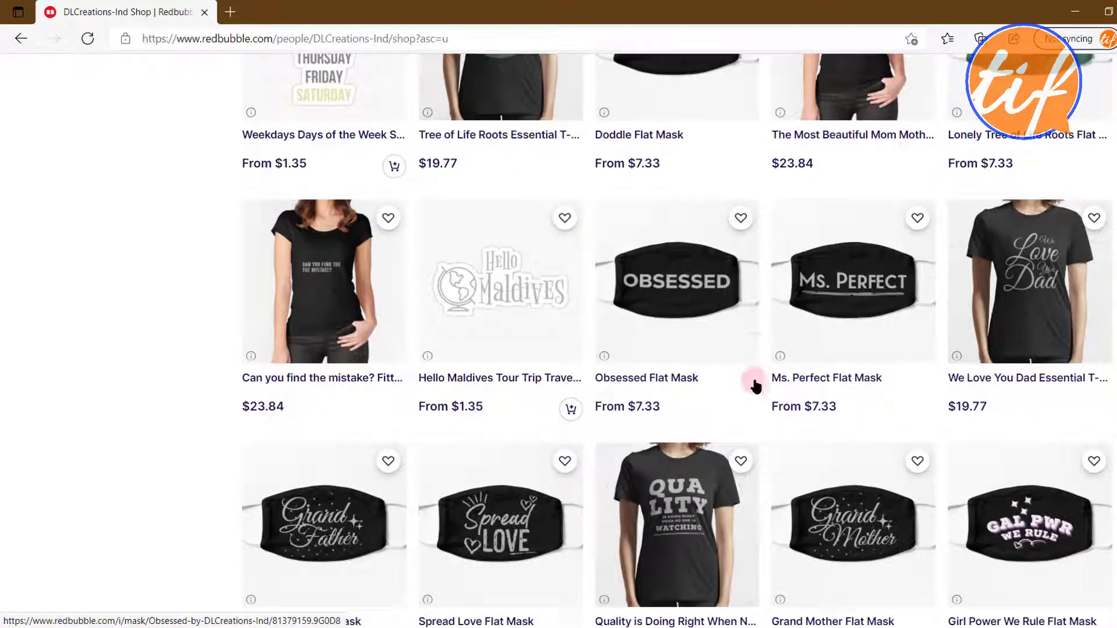
scroll(754, 383, "up", 2)
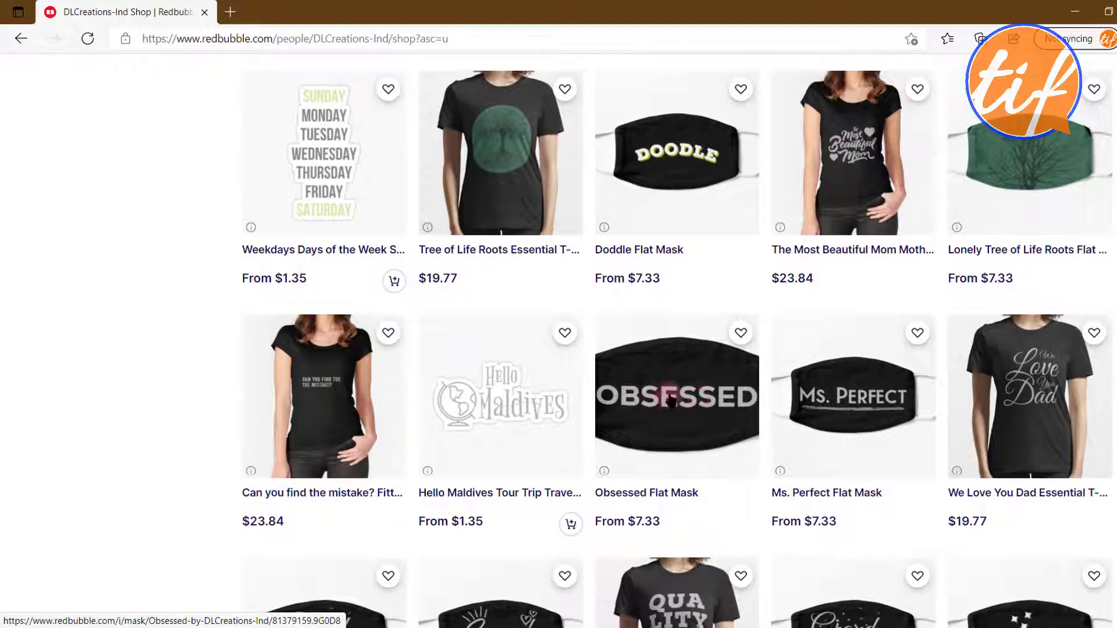
scroll(675, 402, "down", 4)
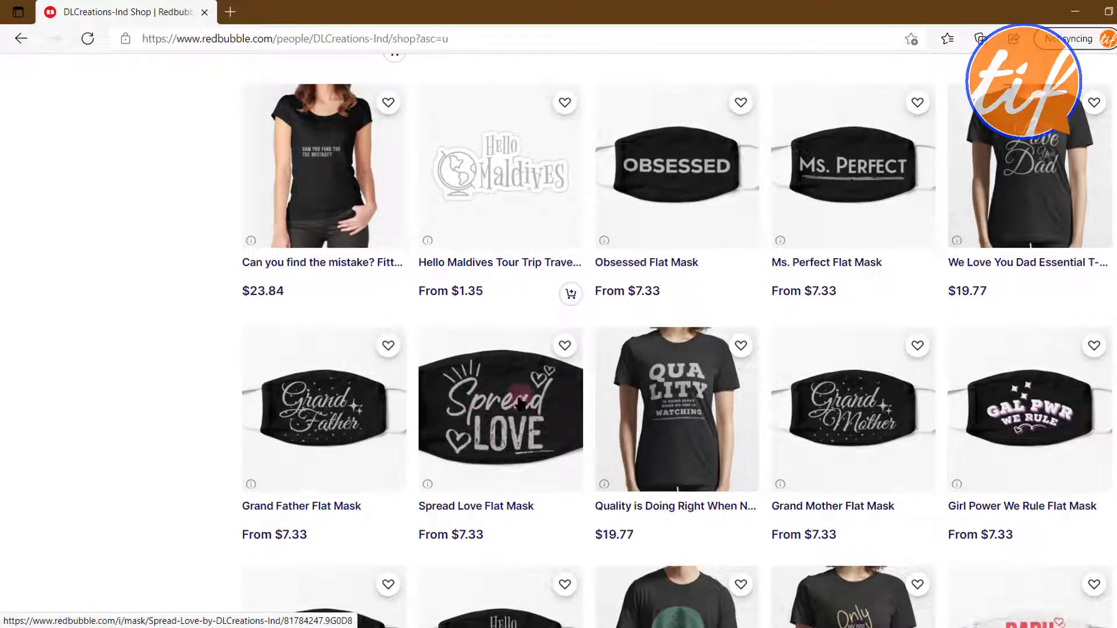
scroll(538, 424, "up", 2)
scroll(541, 425, "up", 10)
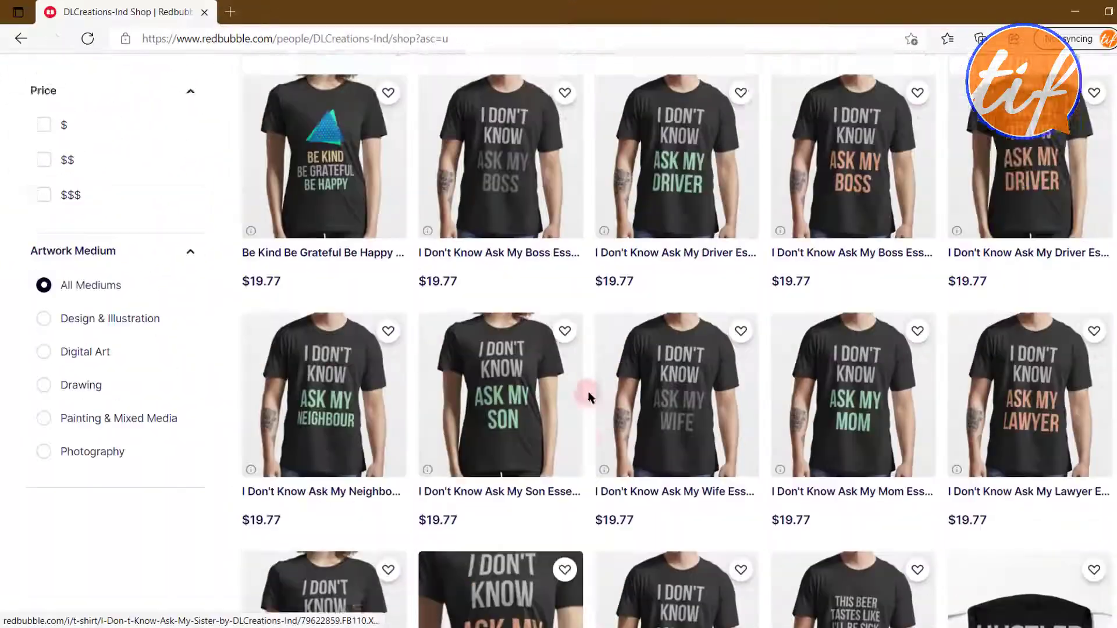
scroll(598, 376, "up", 10)
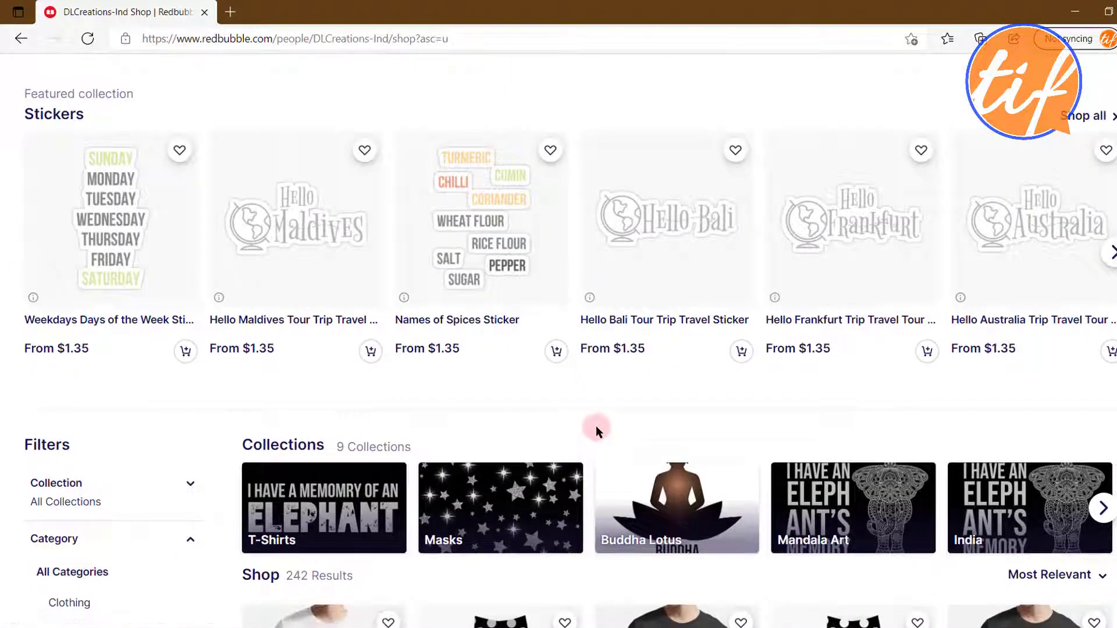
scroll(609, 433, "up", 2)
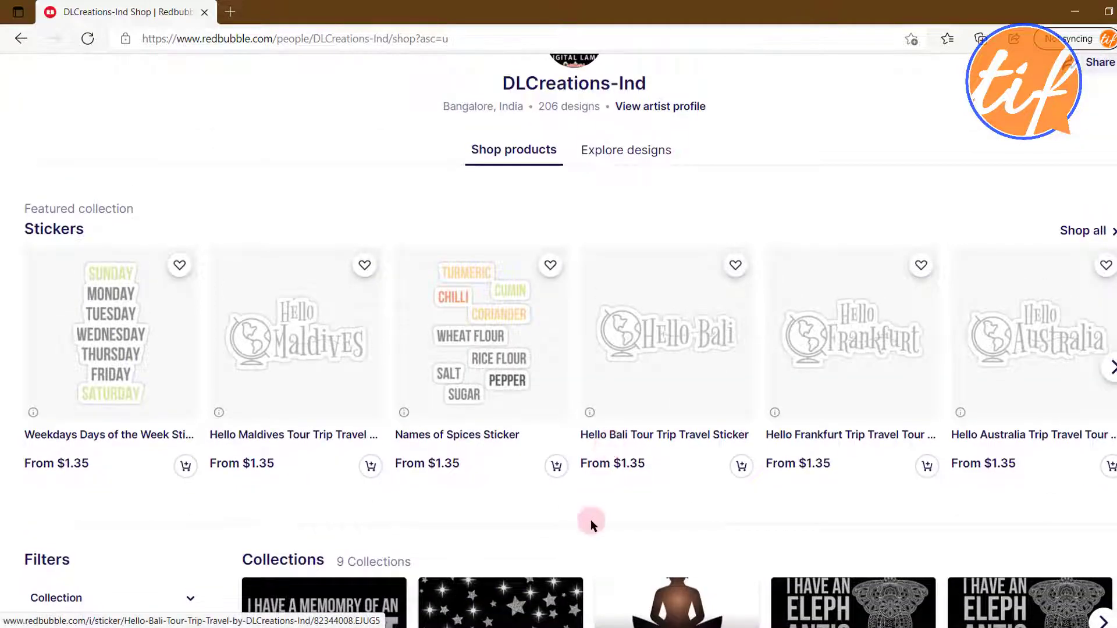
scroll(593, 500, "down", 2)
scroll(592, 491, "down", 1)
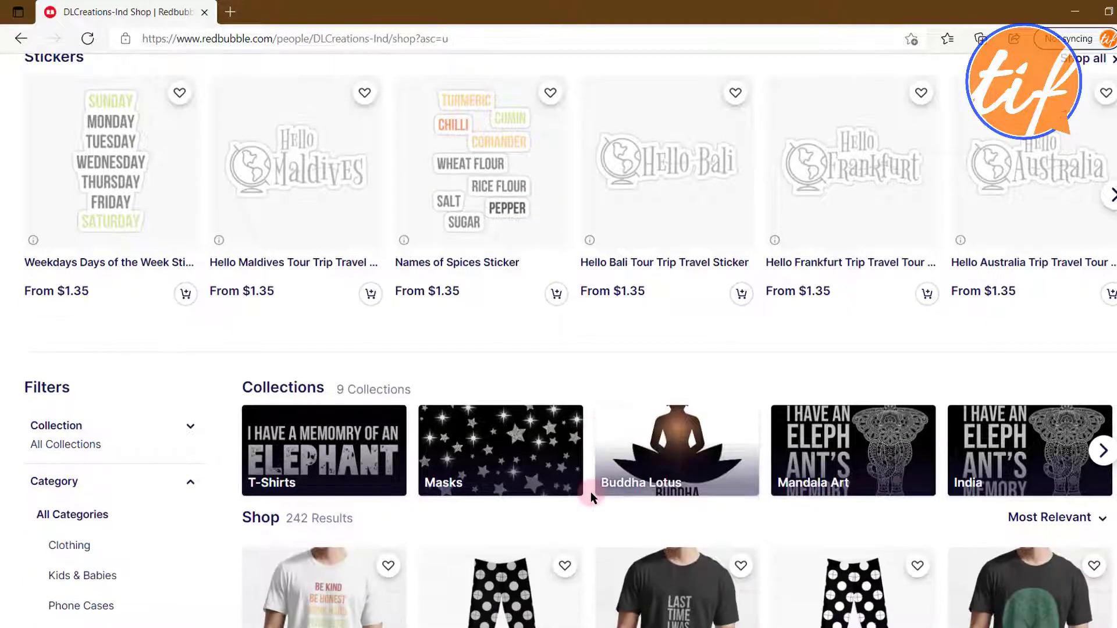